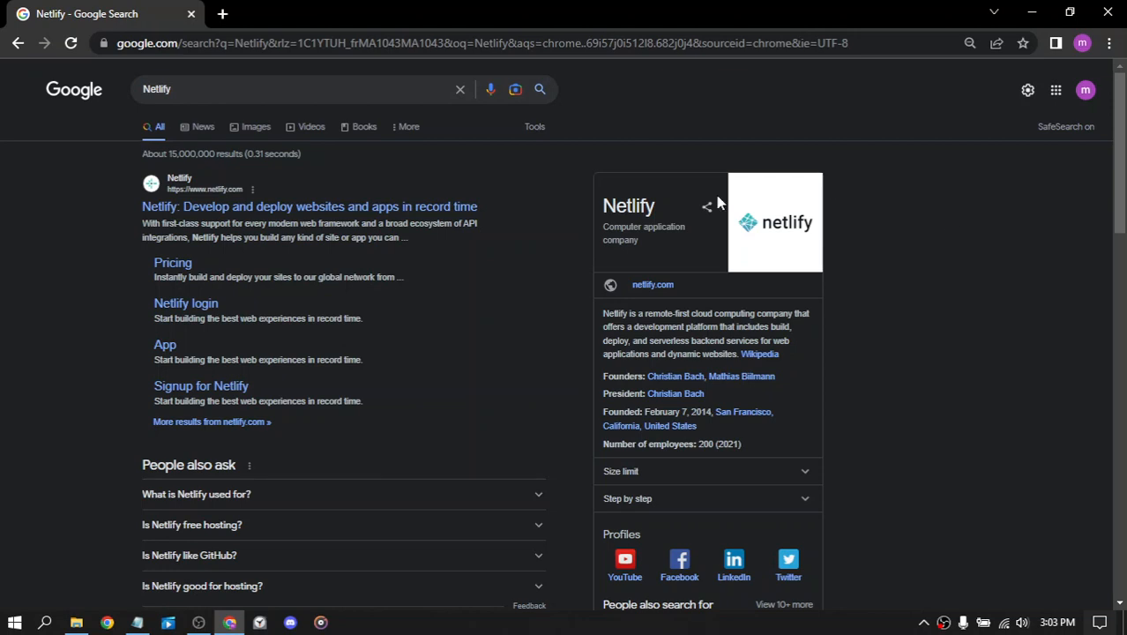
- Open the Netlify website from the search results and briefly view the Netlibot chat options
{"action": "left_click", "coordinate": [332, 205]}
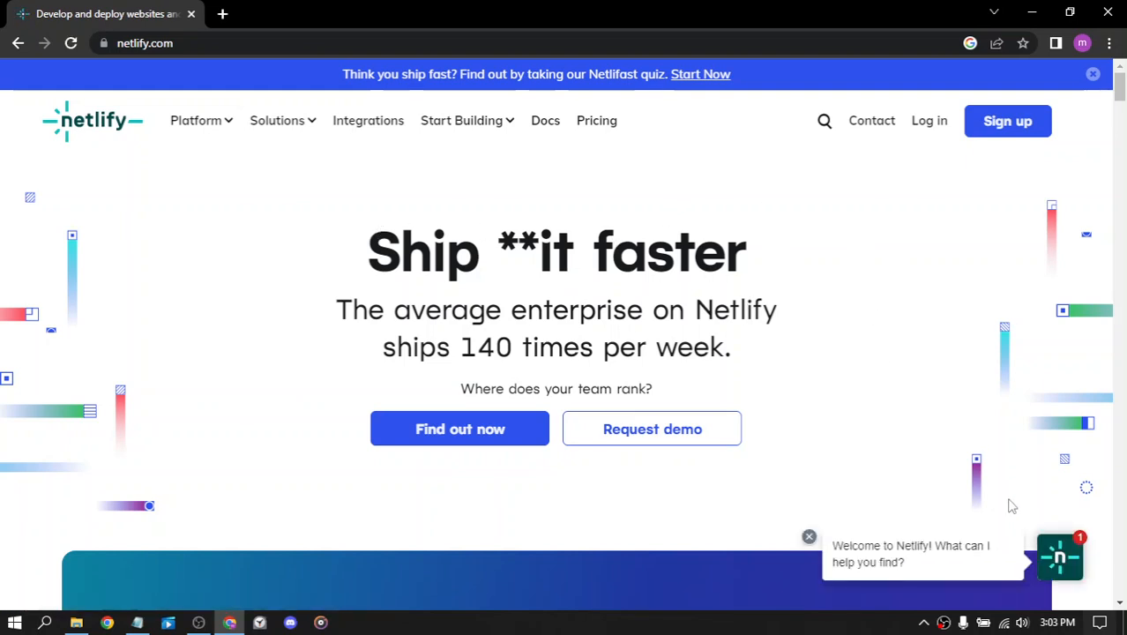
{"action": "left_click", "coordinate": [1060, 557]}
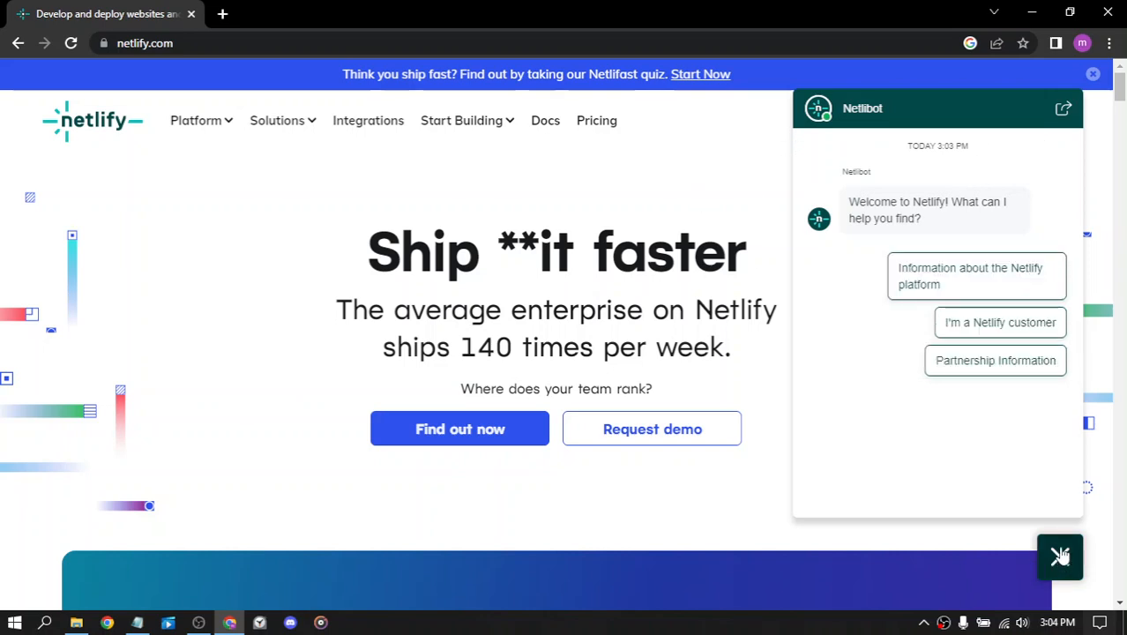
{"action": "left_click", "coordinate": [1060, 556]}
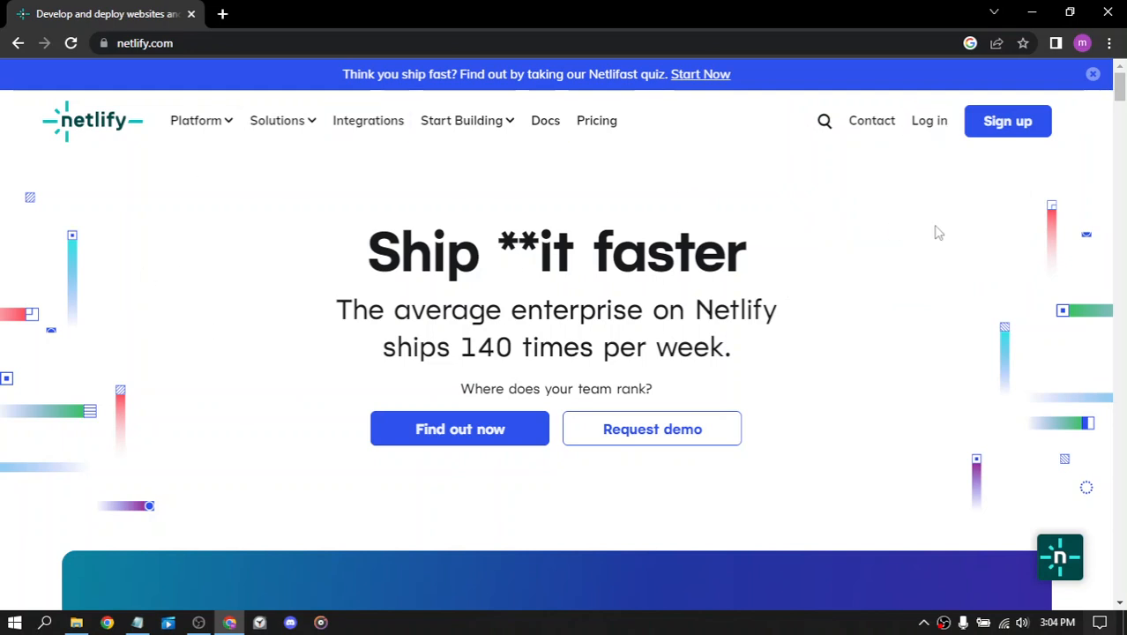
- Sign up for Netlify with GitHub and authorize Netlify to access the GitHub account
{"action": "left_click", "coordinate": [1016, 139]}
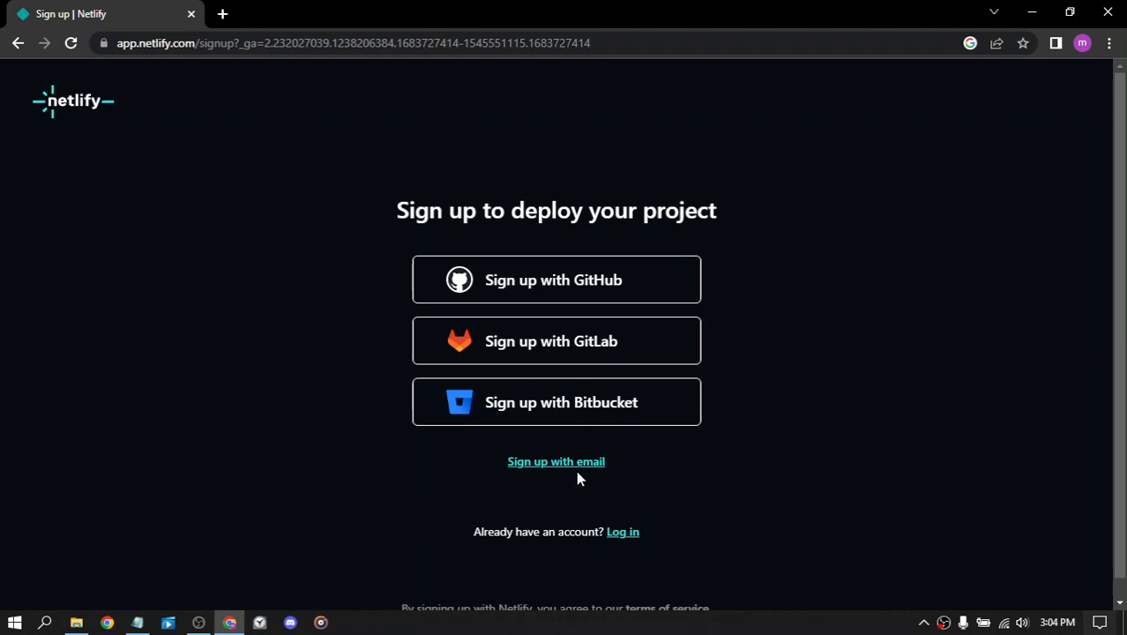
{"action": "left_click", "coordinate": [590, 274]}
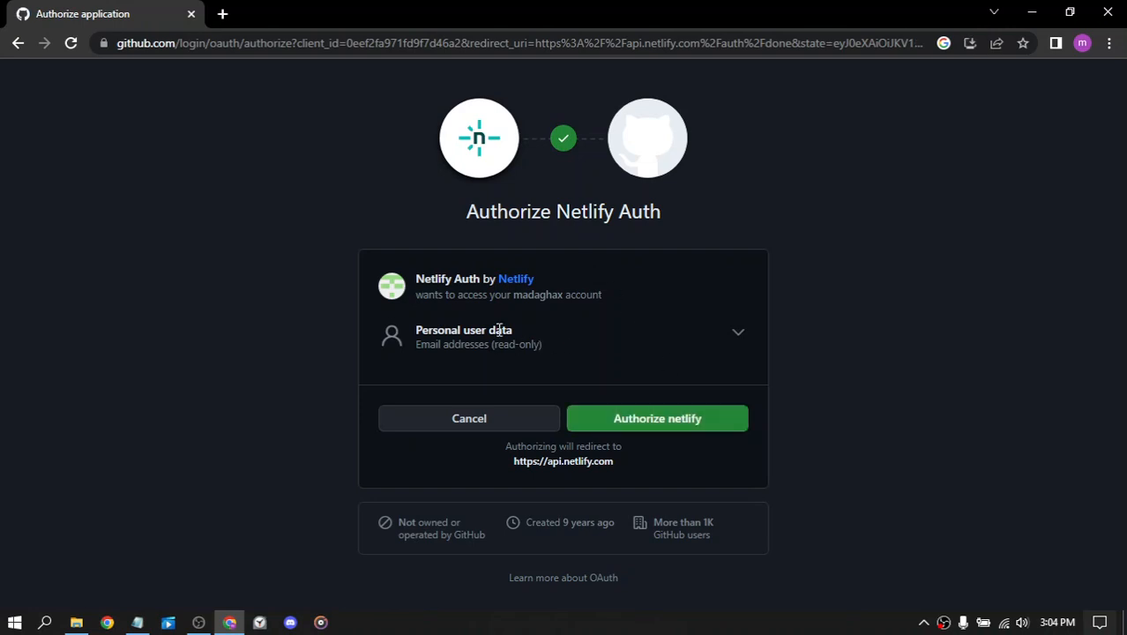
{"action": "left_click", "coordinate": [679, 424]}
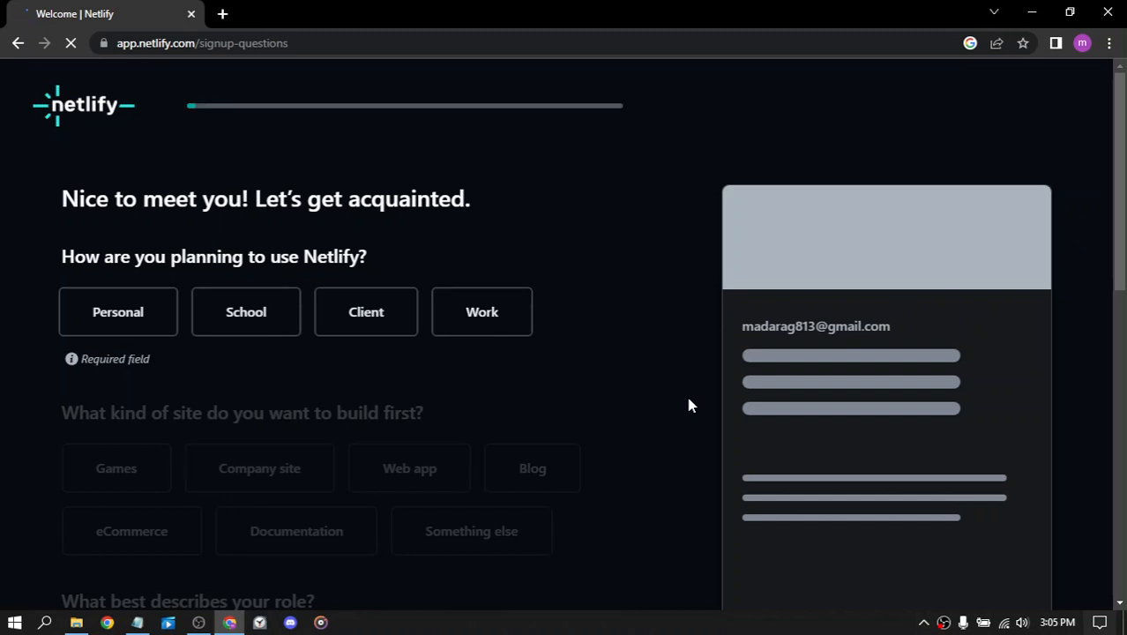
{"action": "left_click_drag", "start_coordinate": [45, 196], "coordinate": [505, 192]}
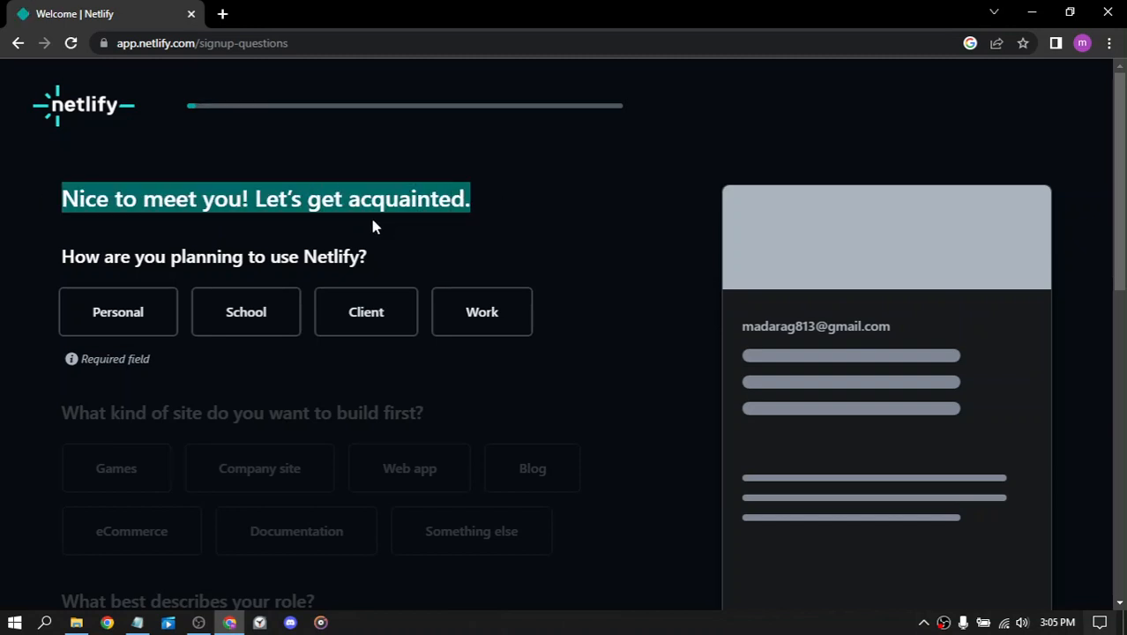
{"action": "left_click", "coordinate": [566, 206]}
{"action": "left_click_drag", "start_coordinate": [342, 198], "coordinate": [465, 194]}
{"action": "left_click", "coordinate": [521, 198]}
- Answer the signup questions with Personal use, Personal site as the first site, and Other as the role
{"action": "scroll", "coordinate": [536, 198], "scroll_direction": "down", "scroll_amount": 2}
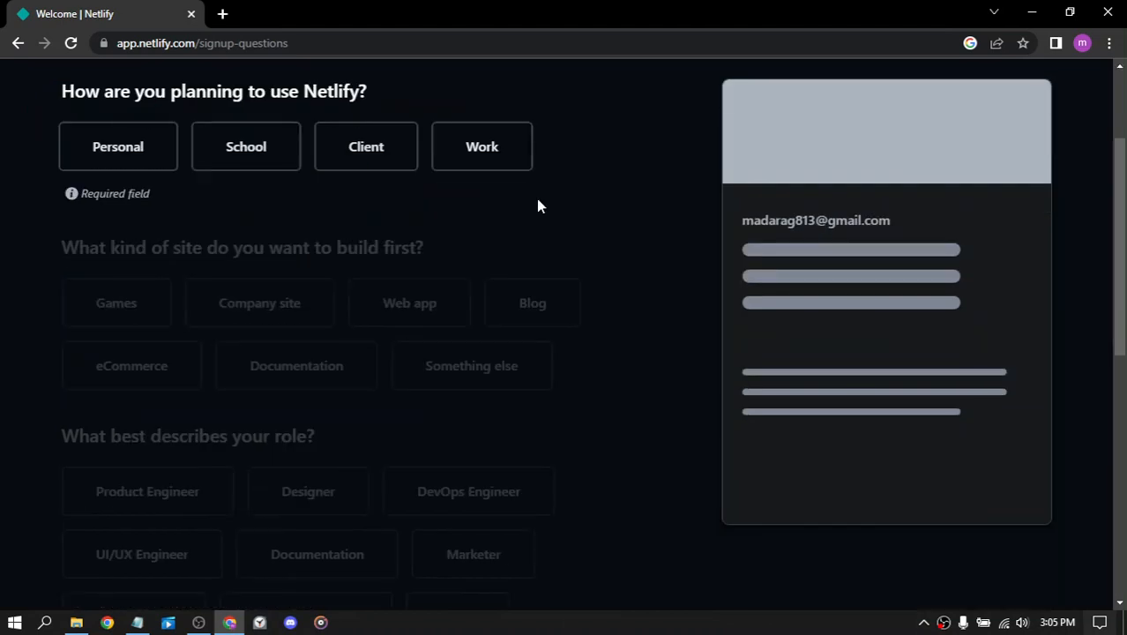
{"action": "scroll", "coordinate": [536, 199], "scroll_direction": "up", "scroll_amount": 1}
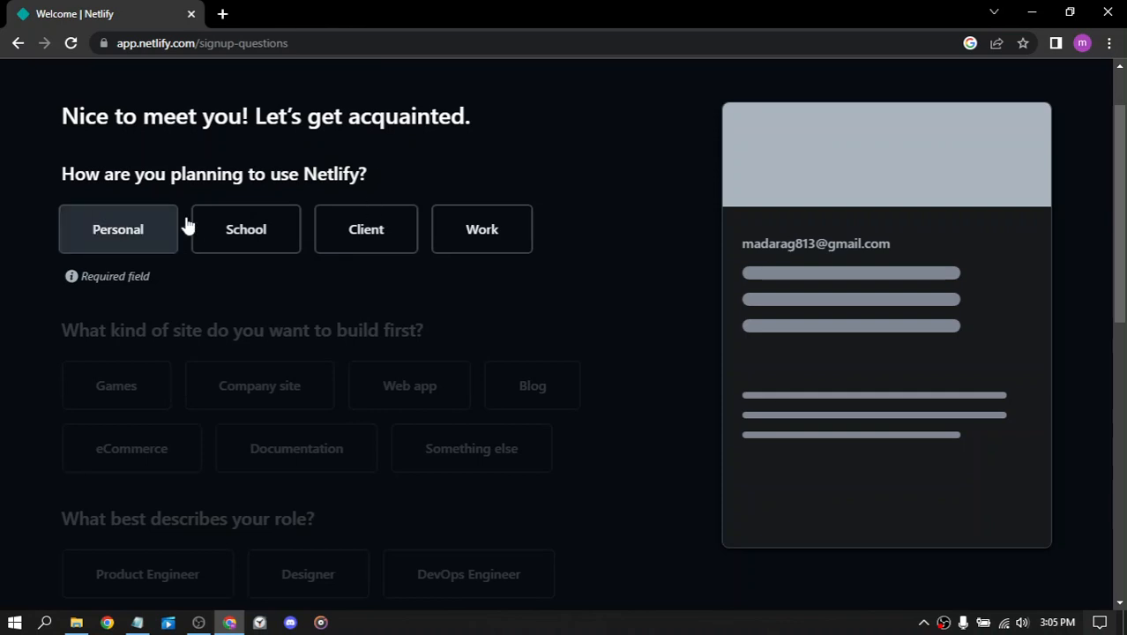
{"action": "left_click", "coordinate": [162, 230]}
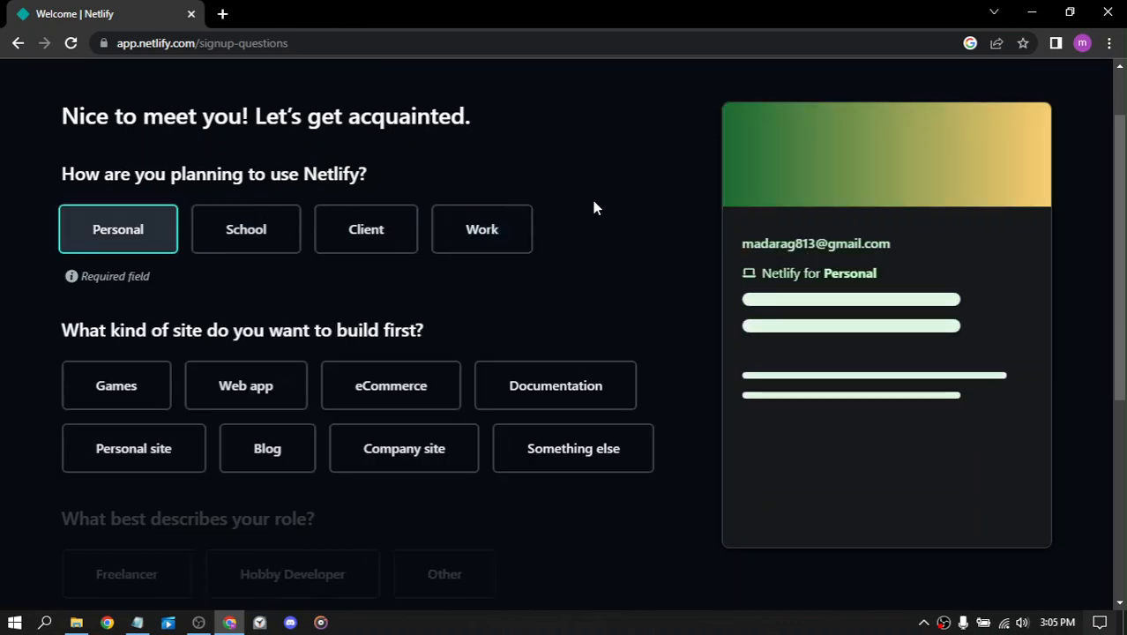
{"action": "scroll", "coordinate": [113, 284], "scroll_direction": "down", "scroll_amount": 1}
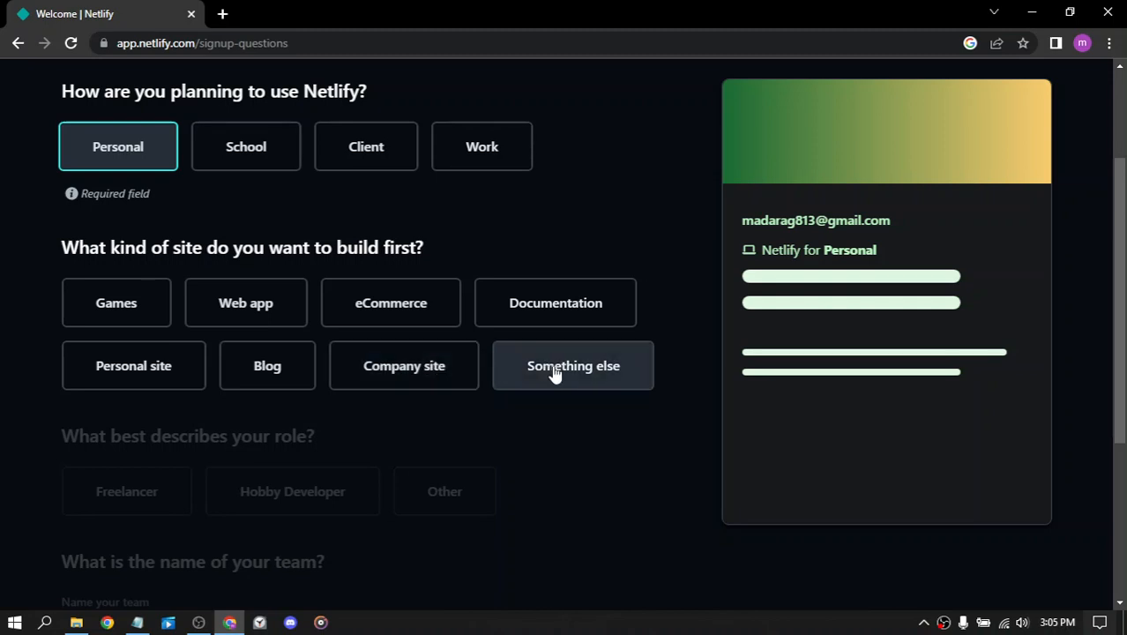
{"action": "left_click", "coordinate": [86, 389]}
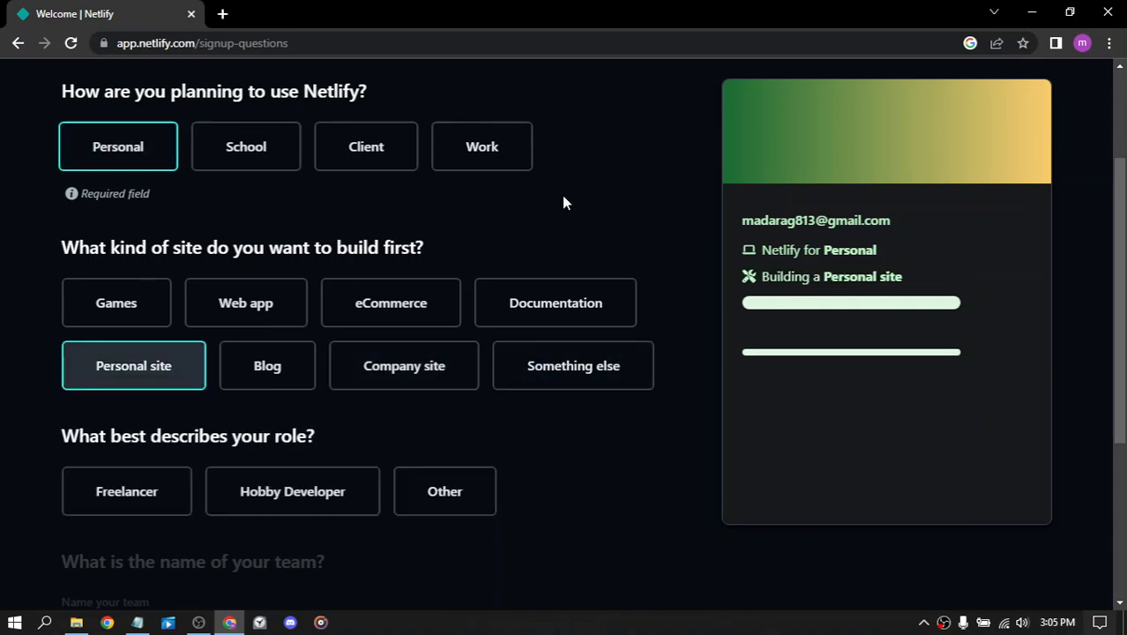
{"action": "scroll", "coordinate": [589, 209], "scroll_direction": "down", "scroll_amount": 2}
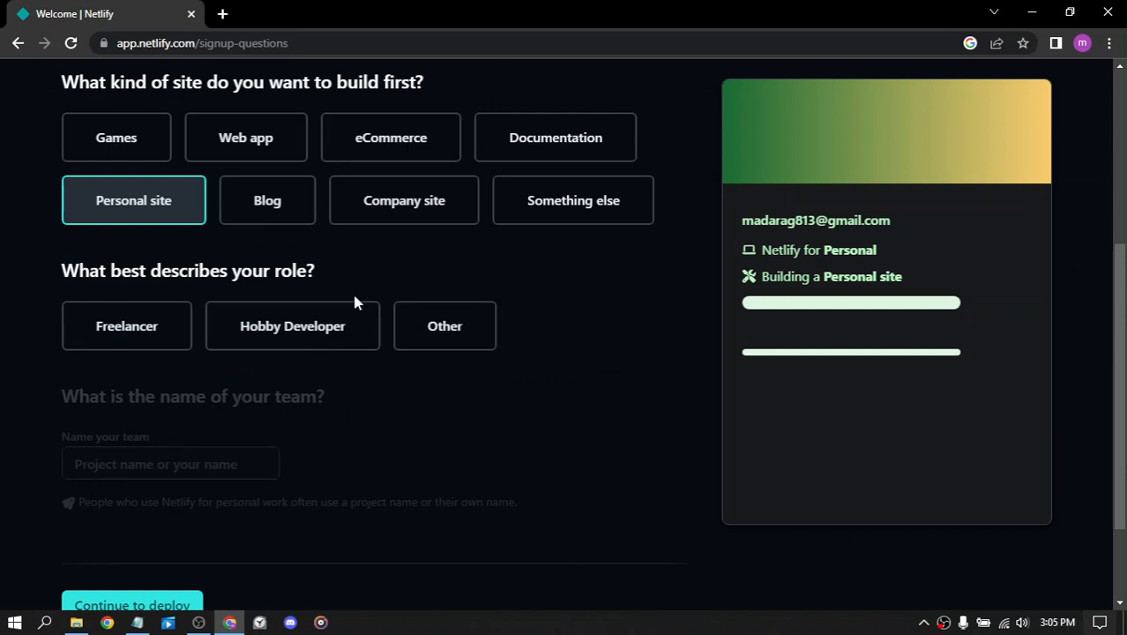
{"action": "left_click", "coordinate": [444, 328]}
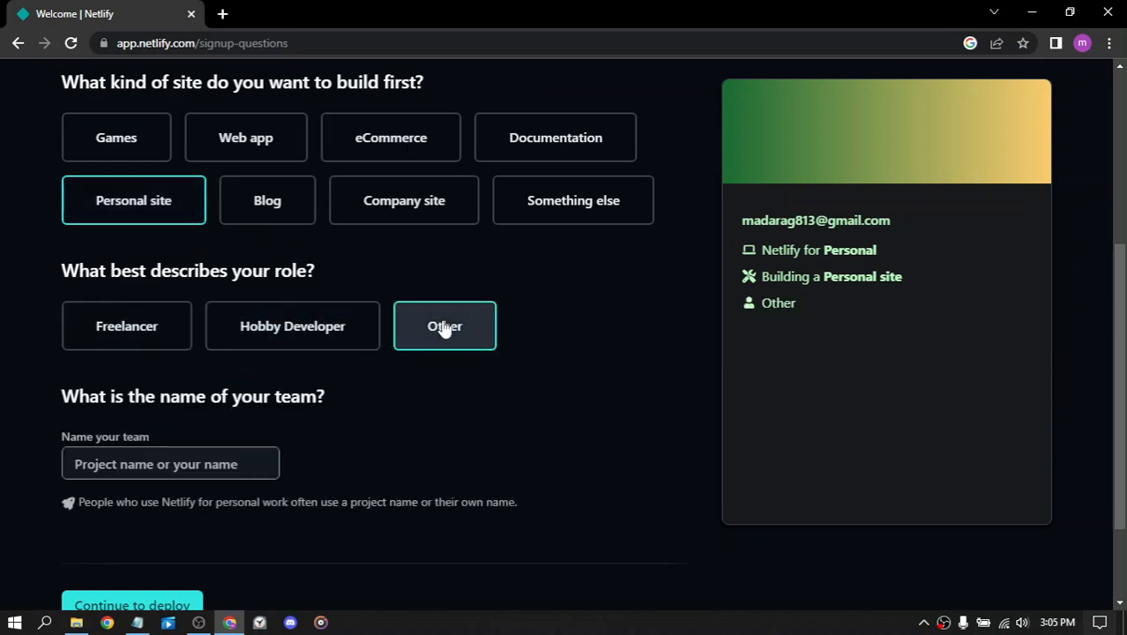
- Name the team AKATSUKI and continue to the deployment stage of the signup
{"action": "scroll", "coordinate": [352, 411], "scroll_direction": "down", "scroll_amount": 1}
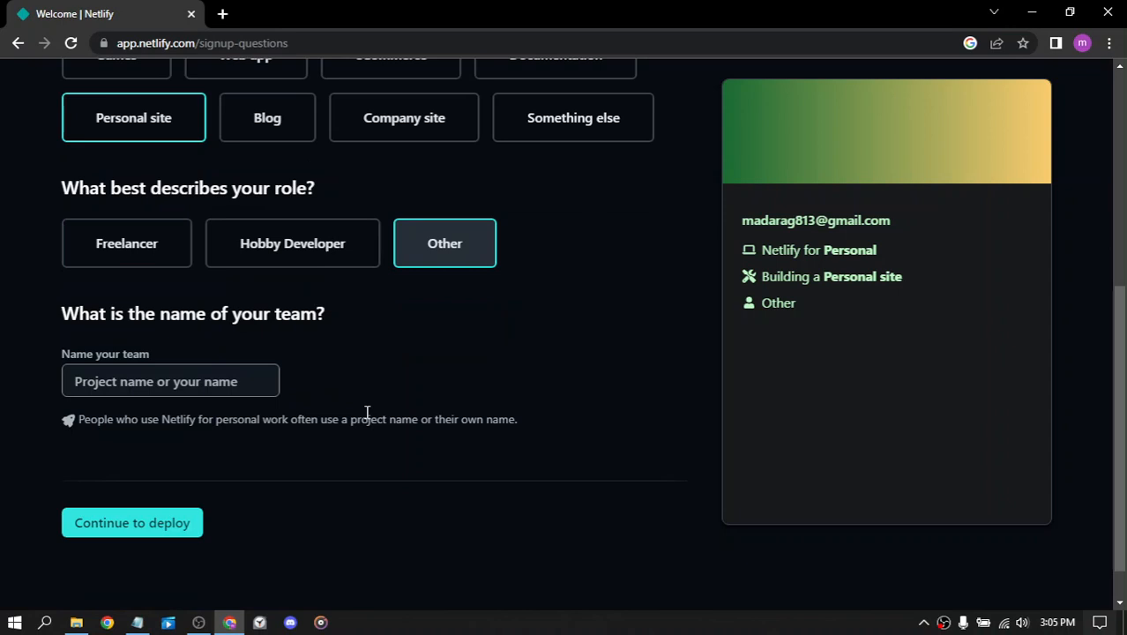
{"action": "left_click", "coordinate": [177, 389]}
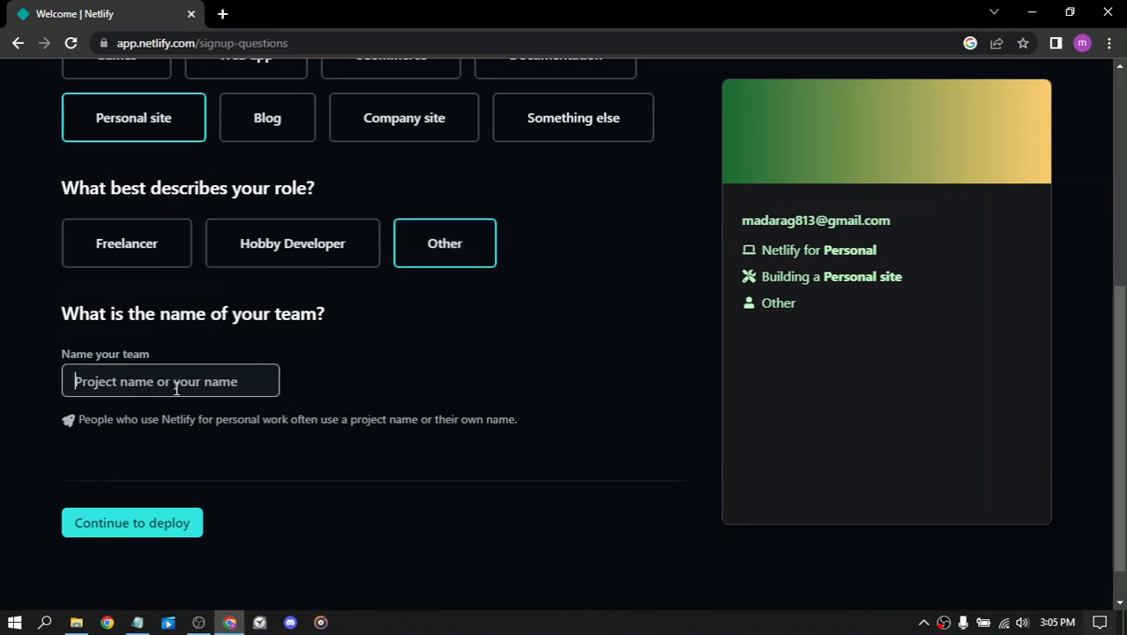
{"action": "type", "text": "AKAT"}
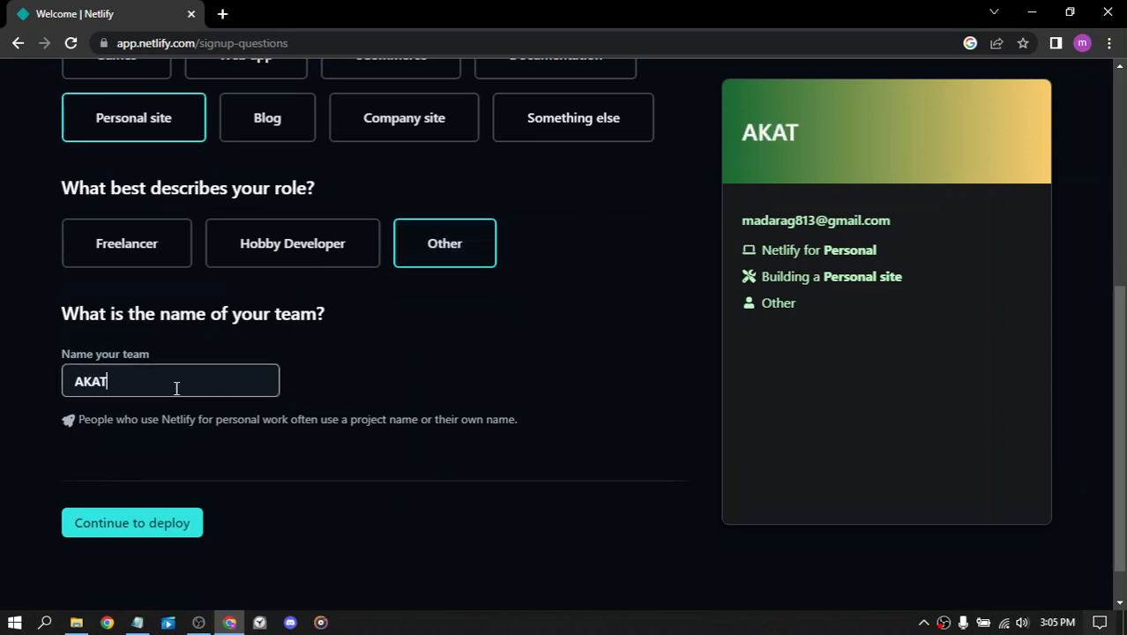
{"action": "type", "text": "SUKI"}
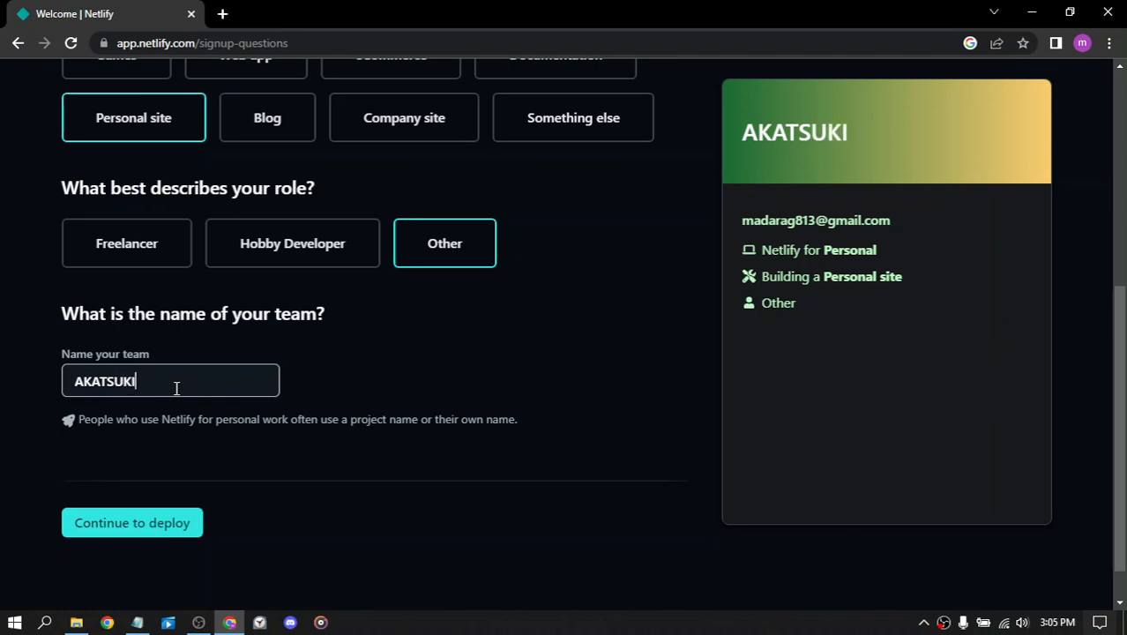
{"action": "scroll", "coordinate": [208, 388], "scroll_direction": "down", "scroll_amount": 1}
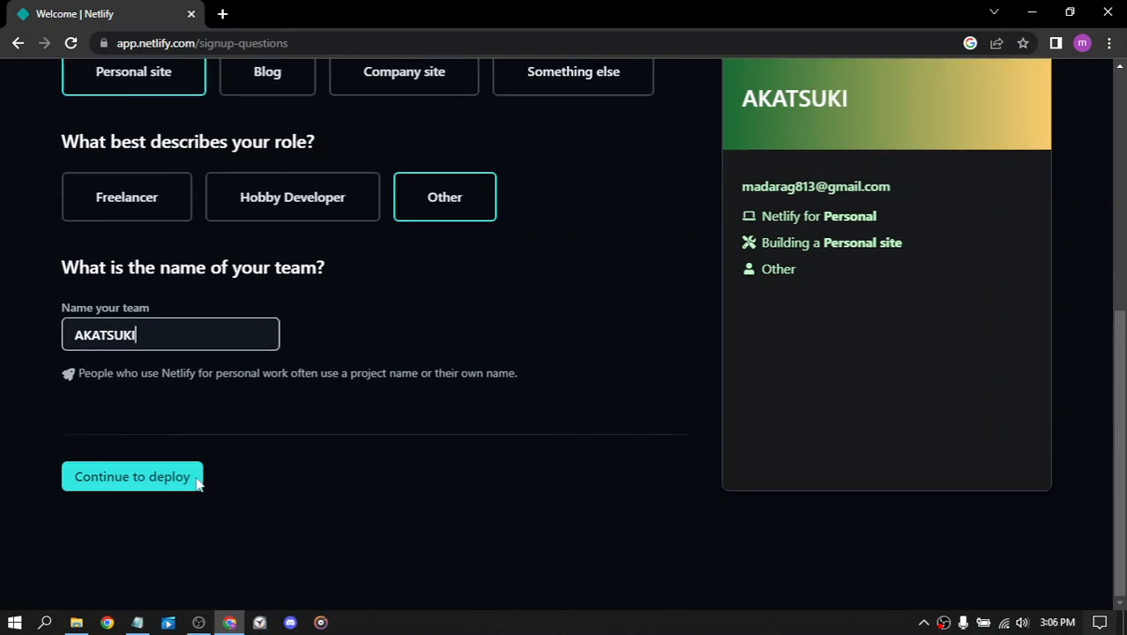
{"action": "left_click", "coordinate": [131, 473]}
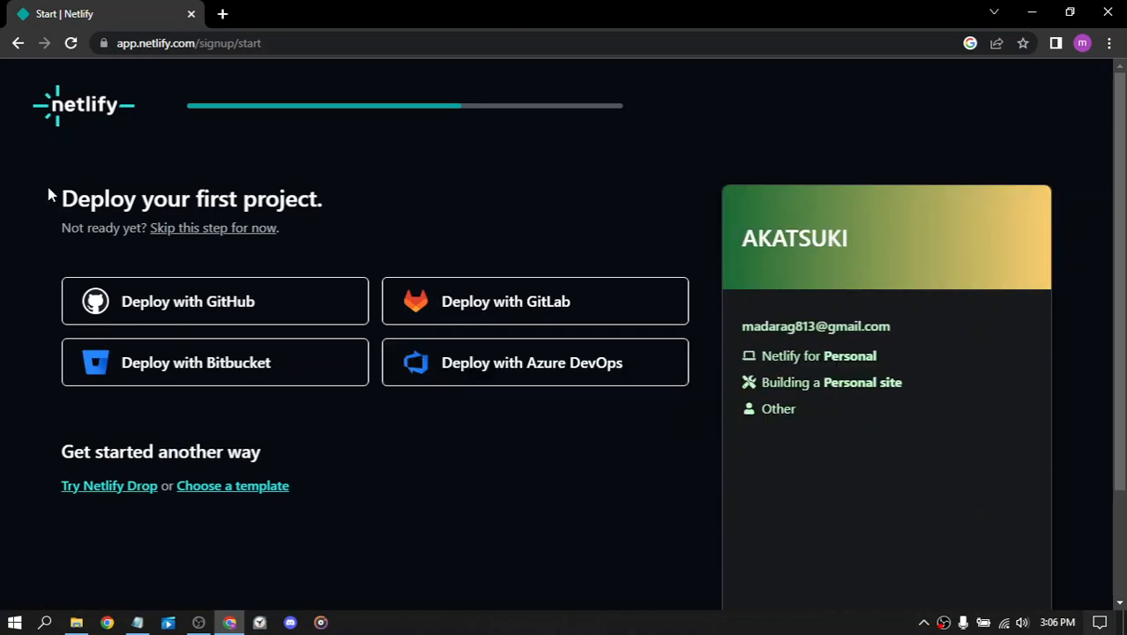
- Look over the ways to deploy a first project and skip this signup step for now
{"action": "left_click_drag", "start_coordinate": [48, 194], "coordinate": [328, 194]}
{"action": "left_click", "coordinate": [329, 194]}
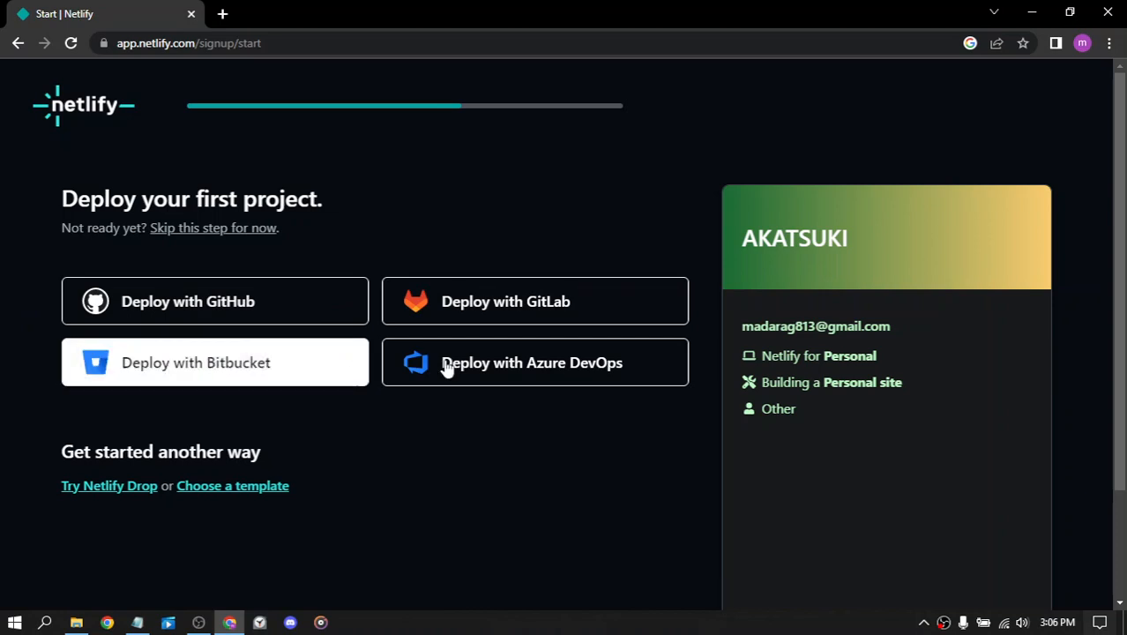
{"action": "scroll", "coordinate": [379, 359], "scroll_direction": "down", "scroll_amount": 2}
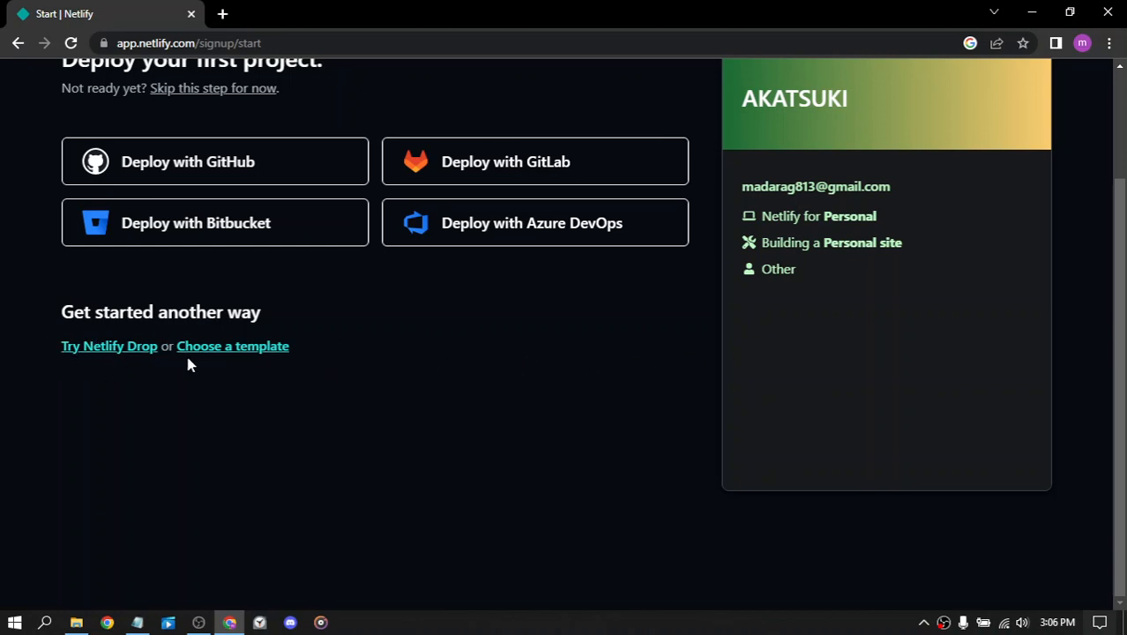
{"action": "scroll", "coordinate": [507, 357], "scroll_direction": "up", "scroll_amount": 2}
{"action": "scroll", "coordinate": [505, 353], "scroll_direction": "down", "scroll_amount": 2}
{"action": "scroll", "coordinate": [503, 357], "scroll_direction": "up", "scroll_amount": 2}
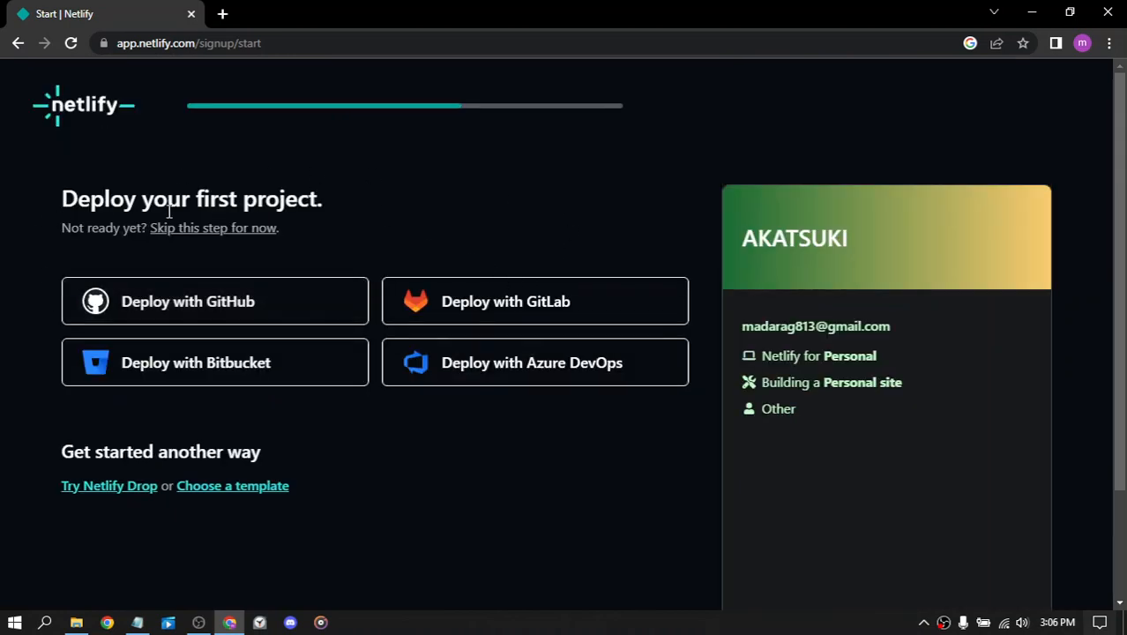
{"action": "left_click", "coordinate": [231, 231]}
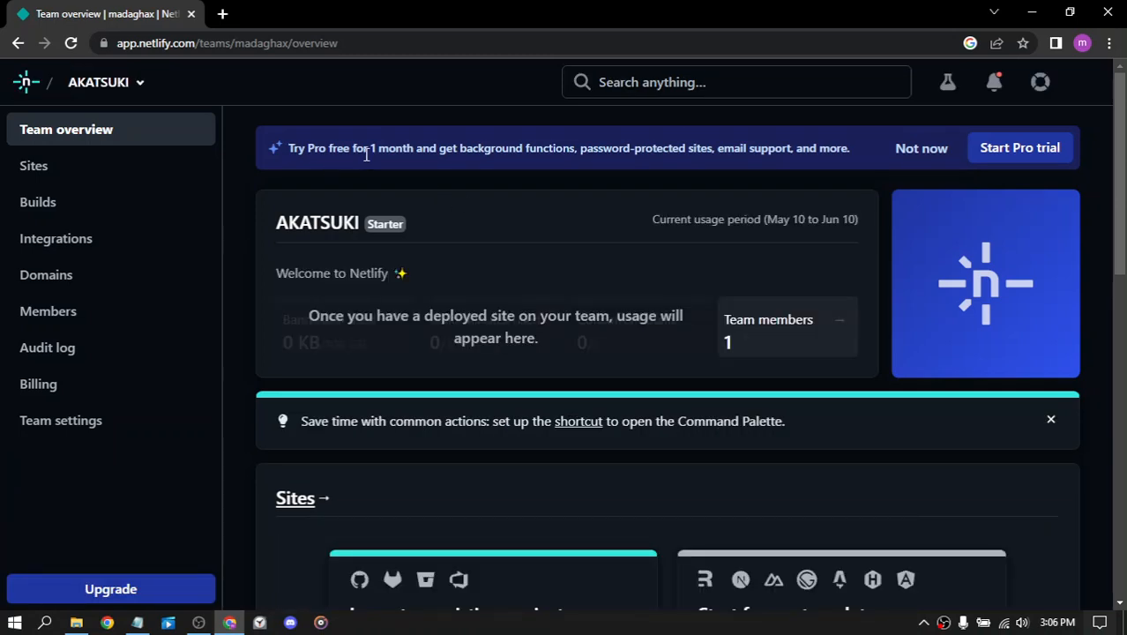
- Look through the team overview page, from the Pro trial offer down to the members section
{"action": "left_click_drag", "start_coordinate": [439, 148], "coordinate": [851, 150]}
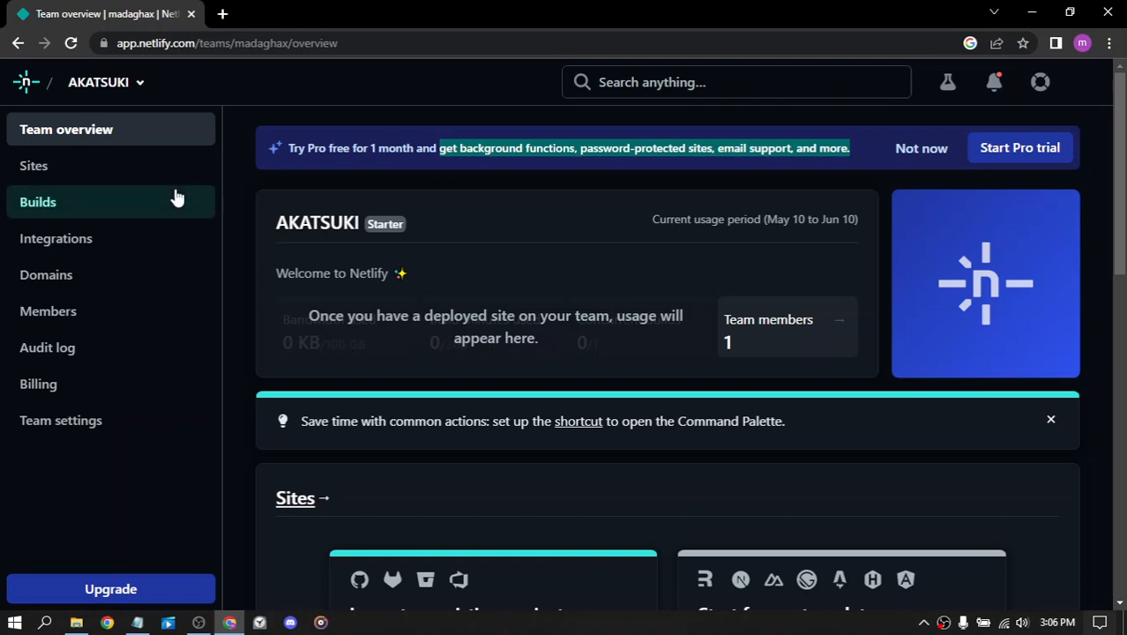
{"action": "left_click", "coordinate": [234, 225]}
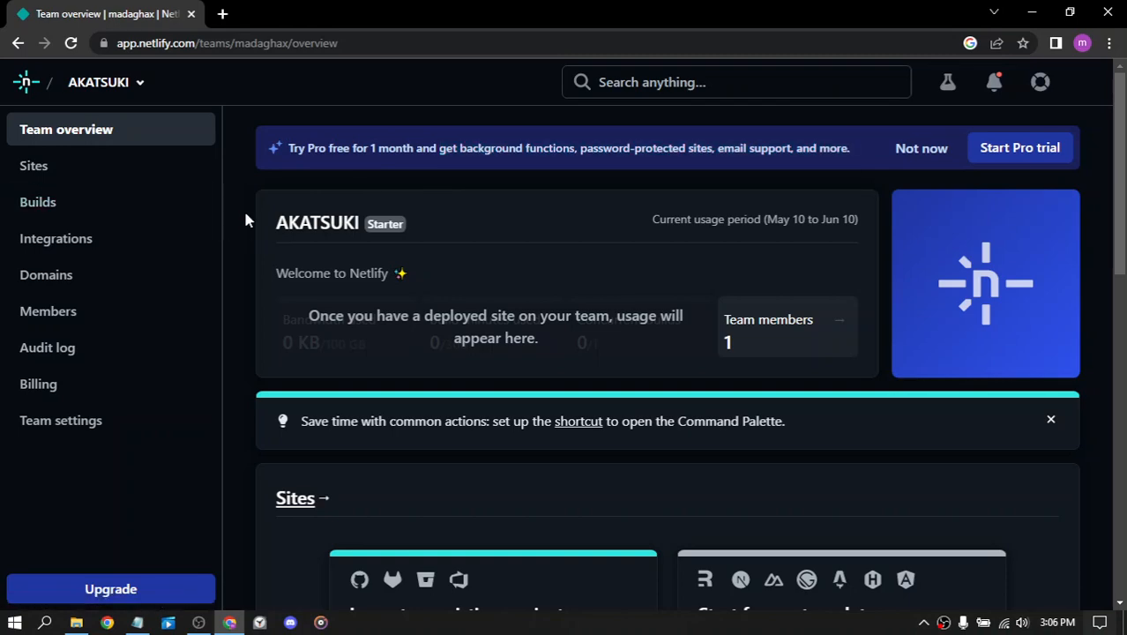
{"action": "scroll", "coordinate": [667, 241], "scroll_direction": "down", "scroll_amount": 9}
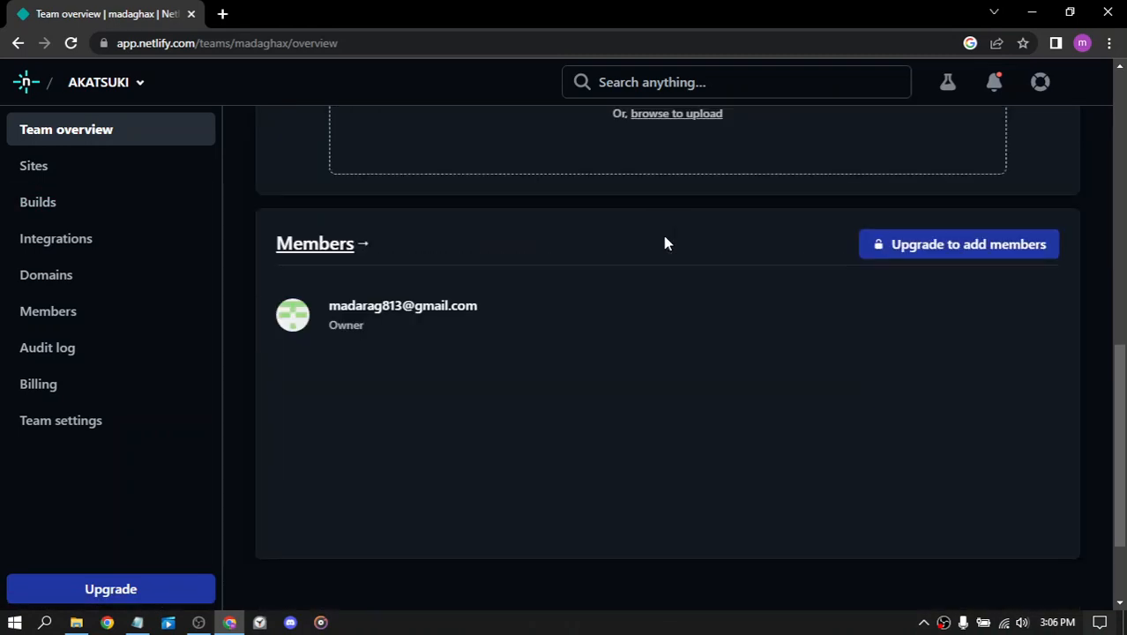
{"action": "scroll", "coordinate": [666, 244], "scroll_direction": "down", "scroll_amount": 1}
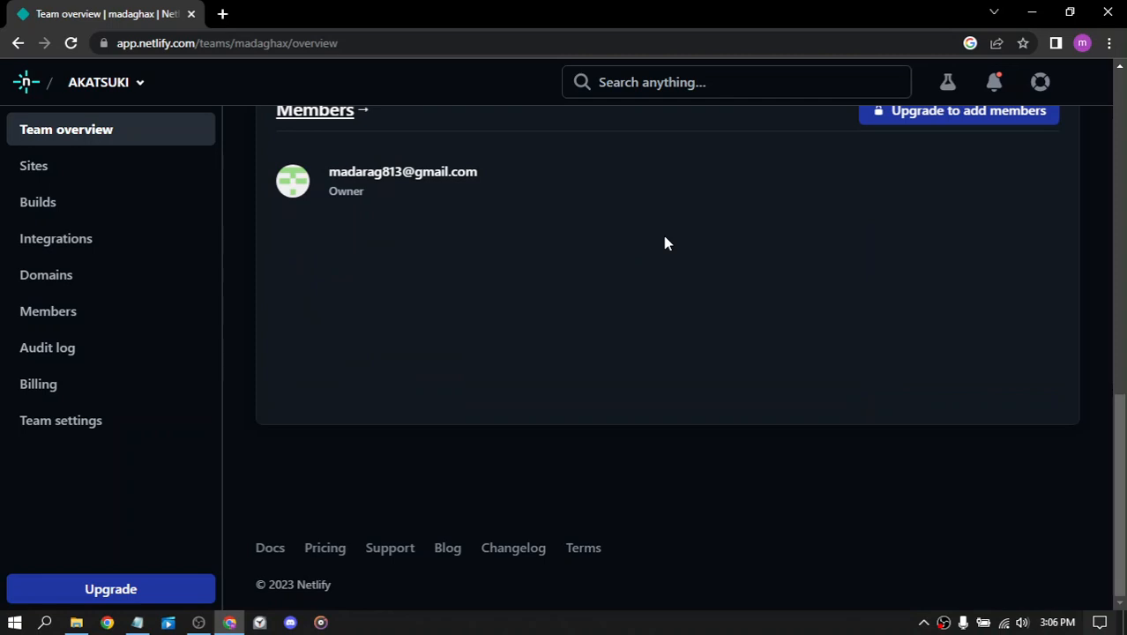
{"action": "scroll", "coordinate": [708, 231], "scroll_direction": "up", "scroll_amount": 4}
{"action": "scroll", "coordinate": [710, 231], "scroll_direction": "up", "scroll_amount": 5}
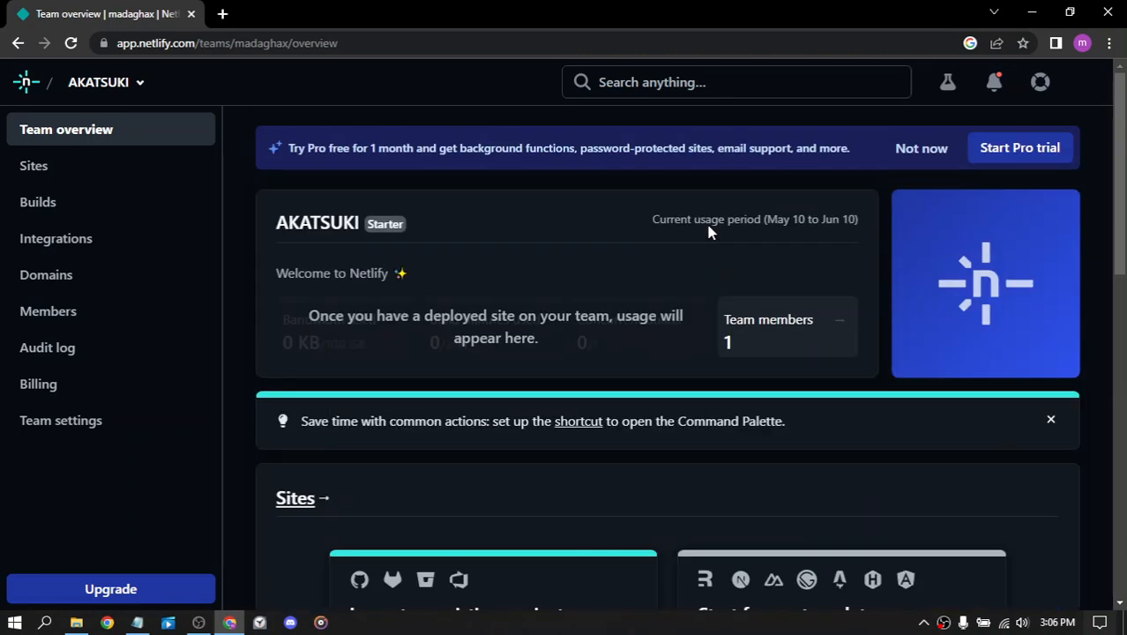
- Browse the latest Netlify notifications and close the list
{"action": "left_click", "coordinate": [992, 83]}
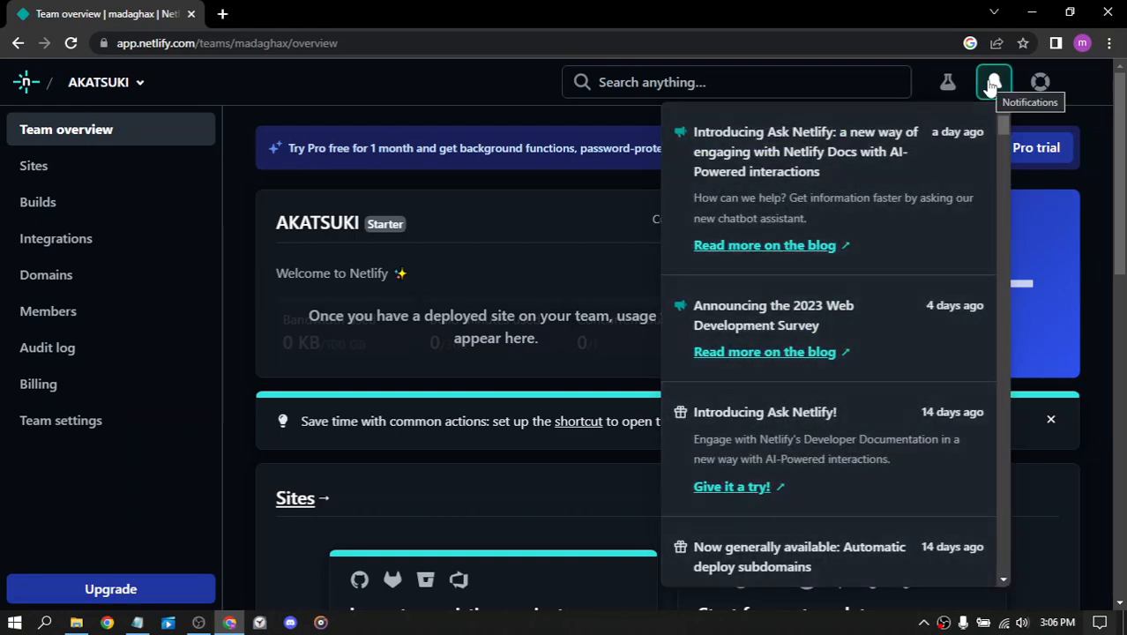
{"action": "scroll", "coordinate": [816, 247], "scroll_direction": "down", "scroll_amount": 1}
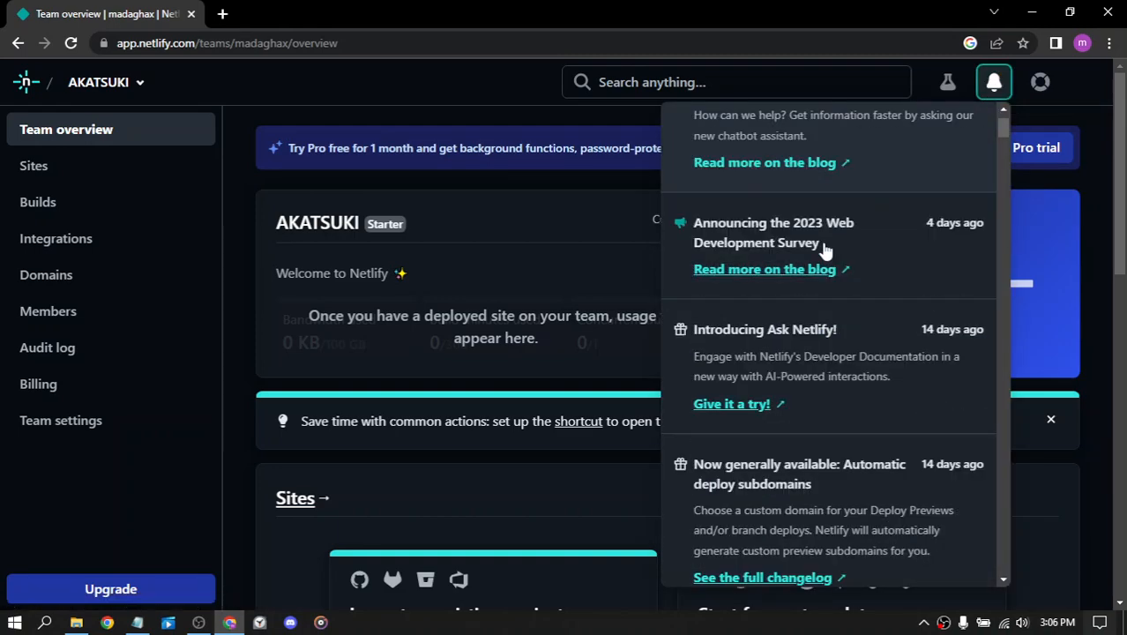
{"action": "scroll", "coordinate": [822, 251], "scroll_direction": "down", "scroll_amount": 4}
{"action": "left_click", "coordinate": [994, 82]}
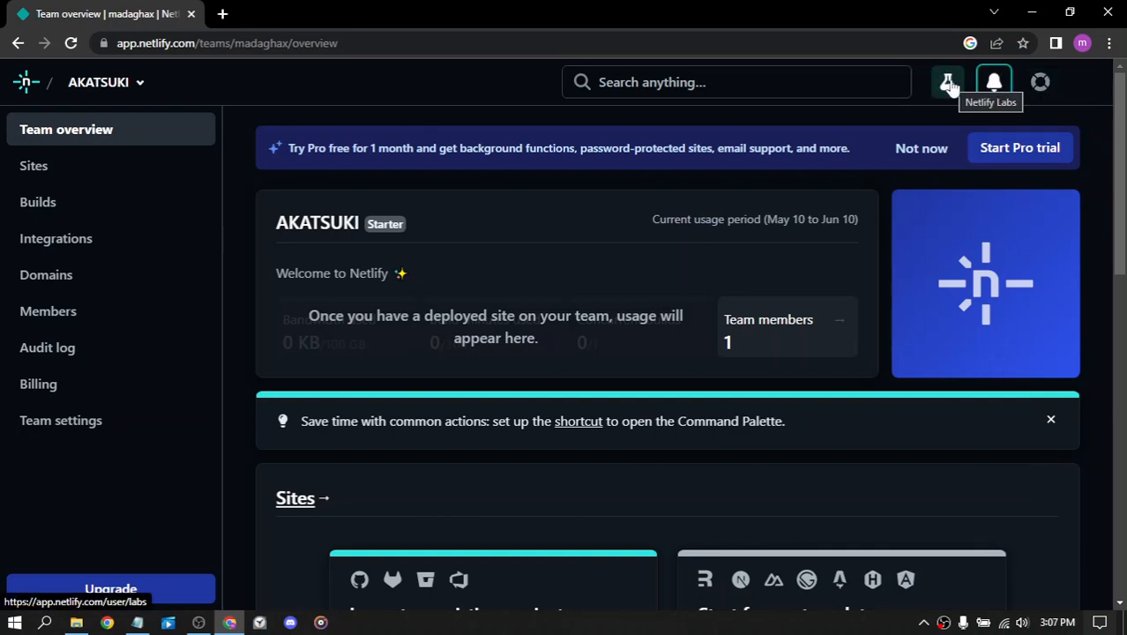
- Review the options for adding a site on the team's Sites page and open the Builds page
{"action": "left_click", "coordinate": [30, 168]}
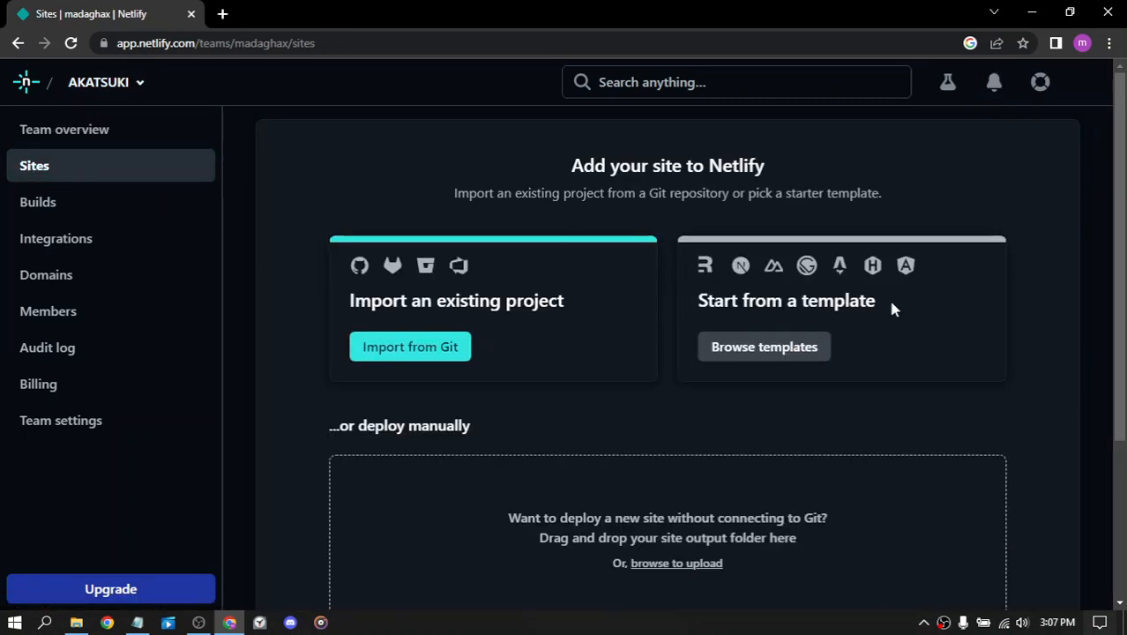
{"action": "scroll", "coordinate": [749, 289], "scroll_direction": "down", "scroll_amount": 3}
{"action": "scroll", "coordinate": [754, 282], "scroll_direction": "up", "scroll_amount": 3}
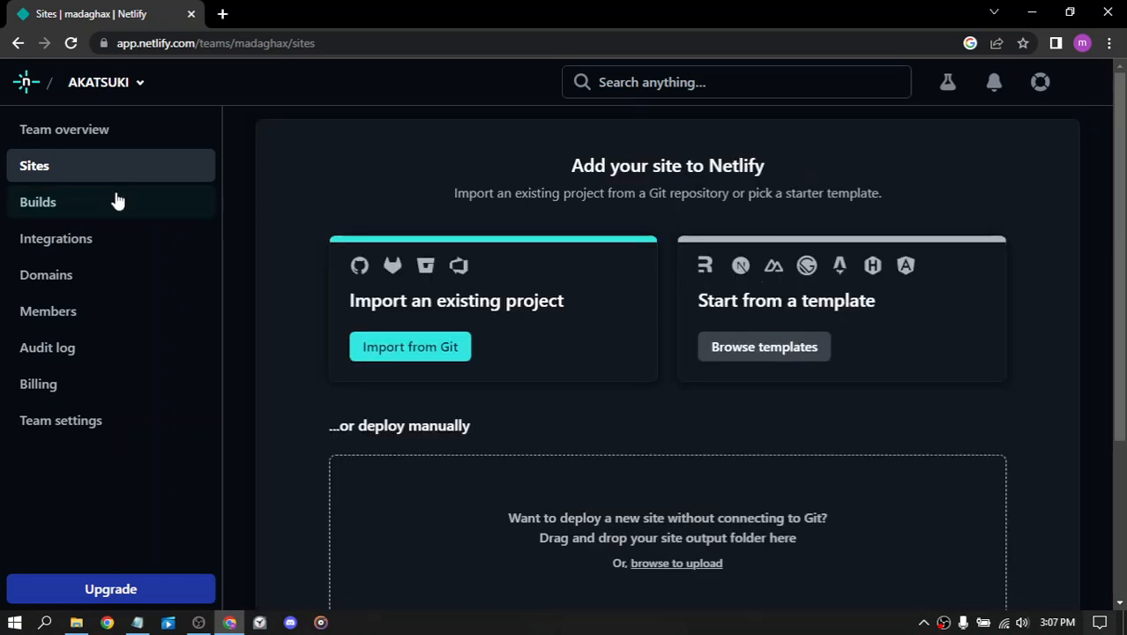
{"action": "left_click", "coordinate": [44, 202]}
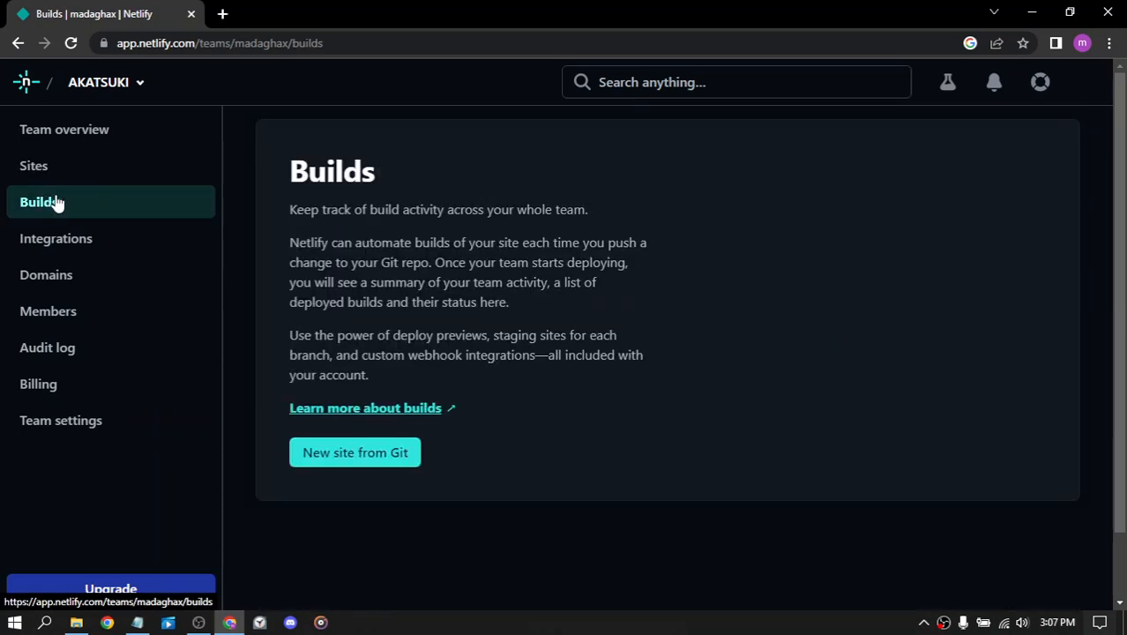
- Look over the team's Integrations, Domains, Members and Audit log pages one after another
{"action": "left_click", "coordinate": [50, 244]}
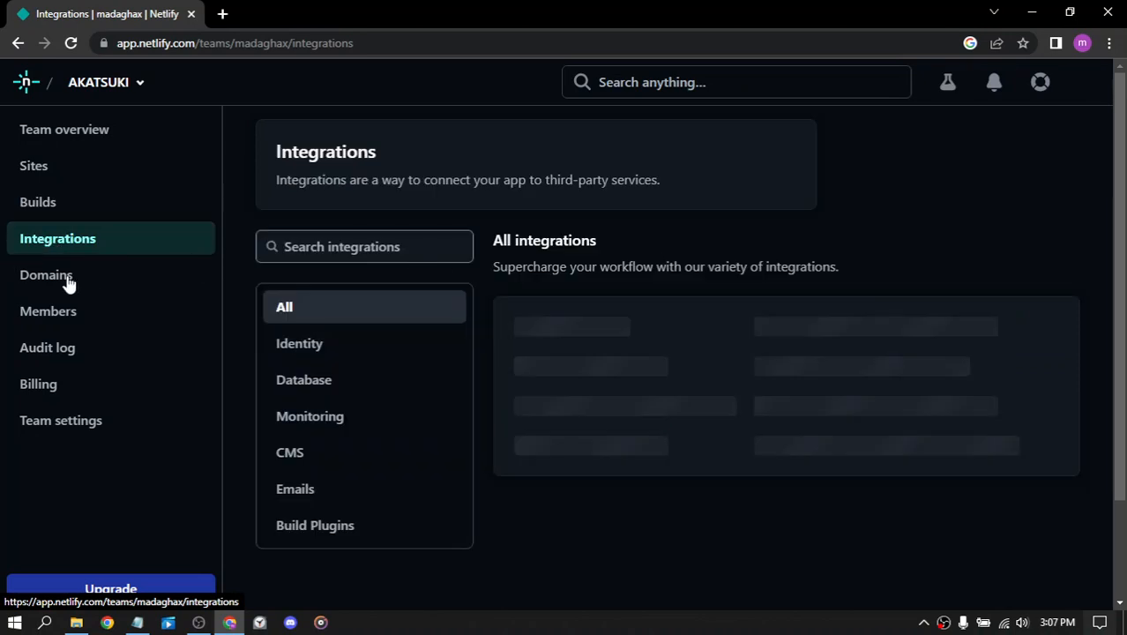
{"action": "left_click", "coordinate": [64, 280]}
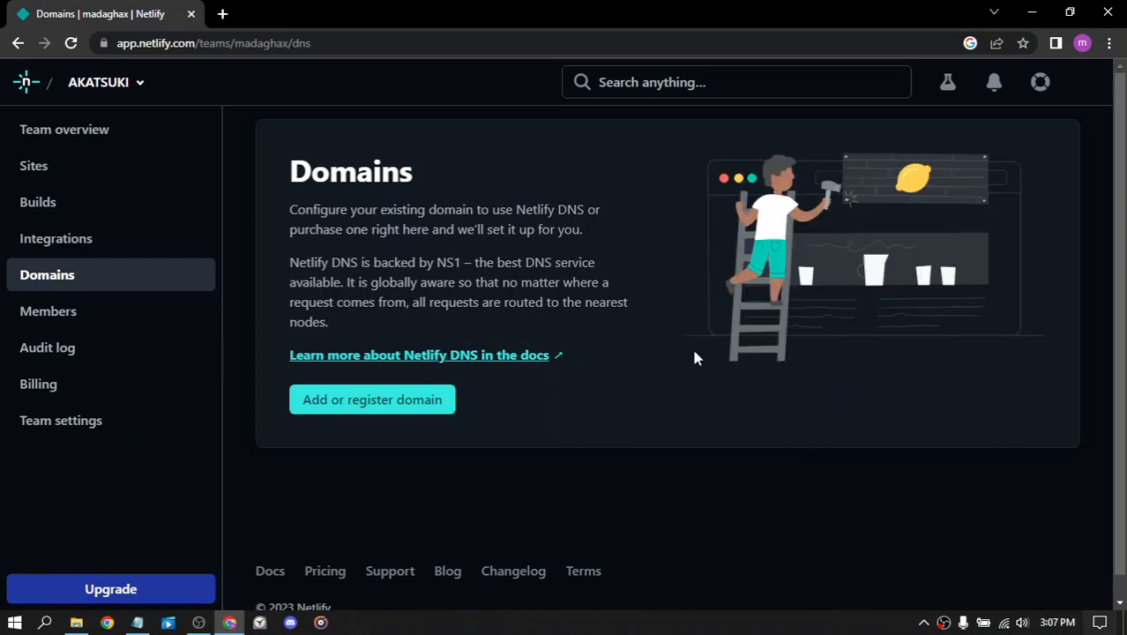
{"action": "left_click", "coordinate": [84, 326]}
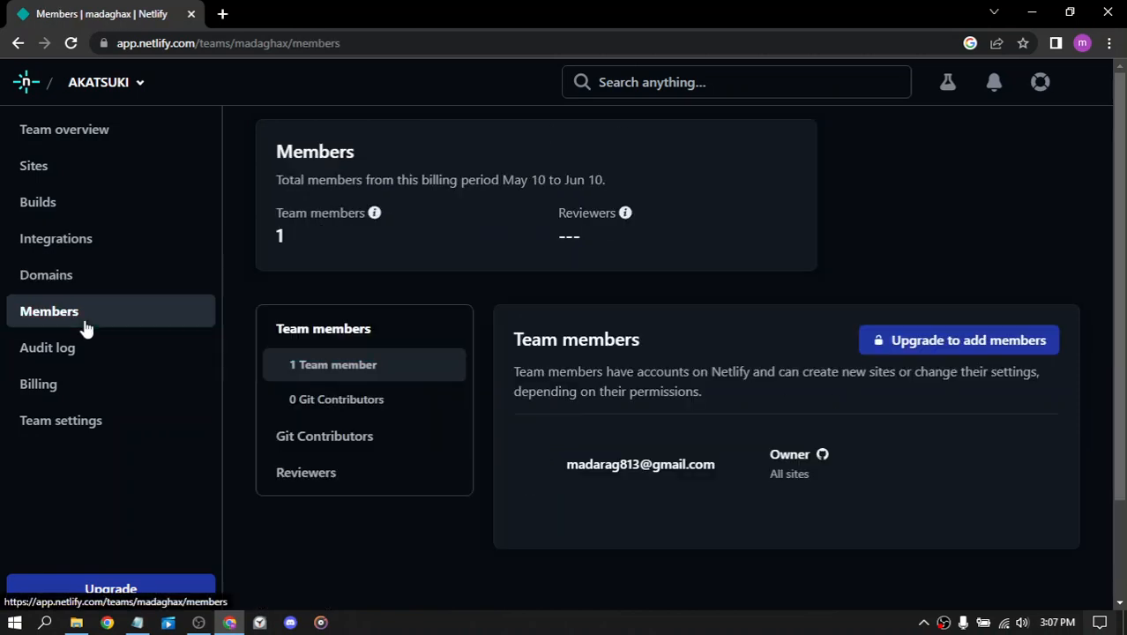
{"action": "left_click", "coordinate": [22, 348]}
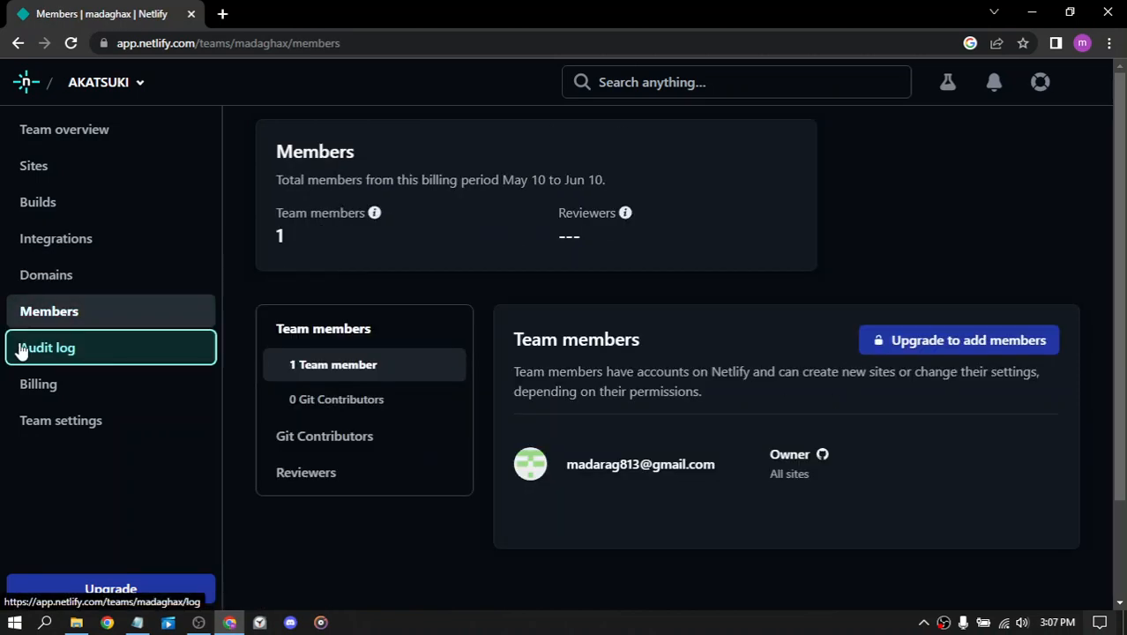
- Open the team's Billing page and look through its current services and team plan
{"action": "left_click", "coordinate": [39, 389]}
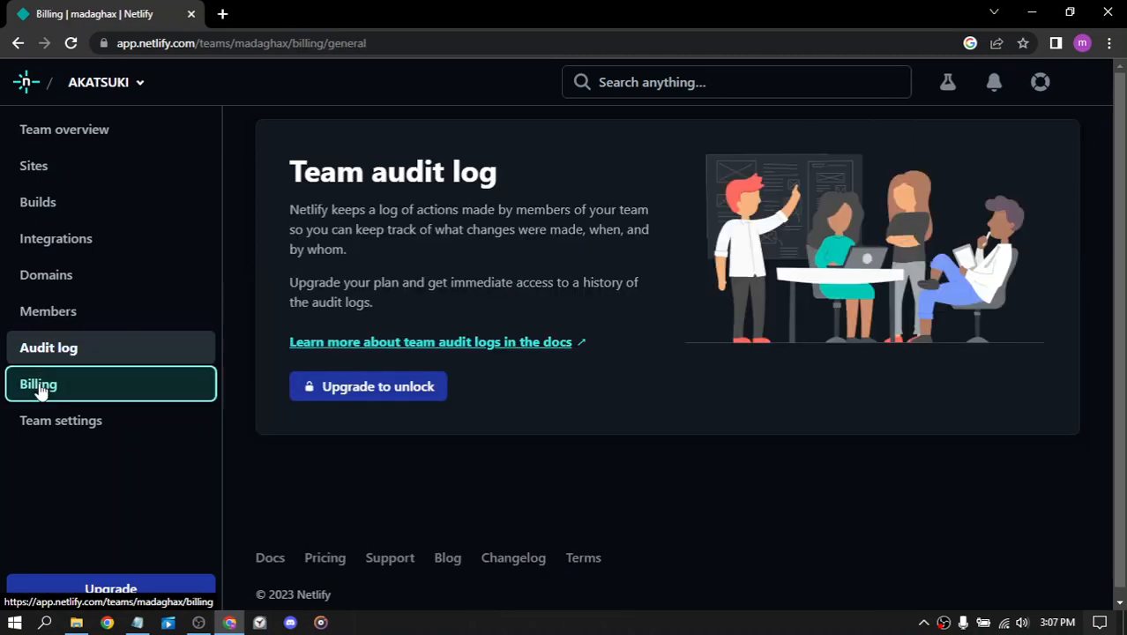
{"action": "scroll", "coordinate": [973, 300], "scroll_direction": "down", "scroll_amount": 3}
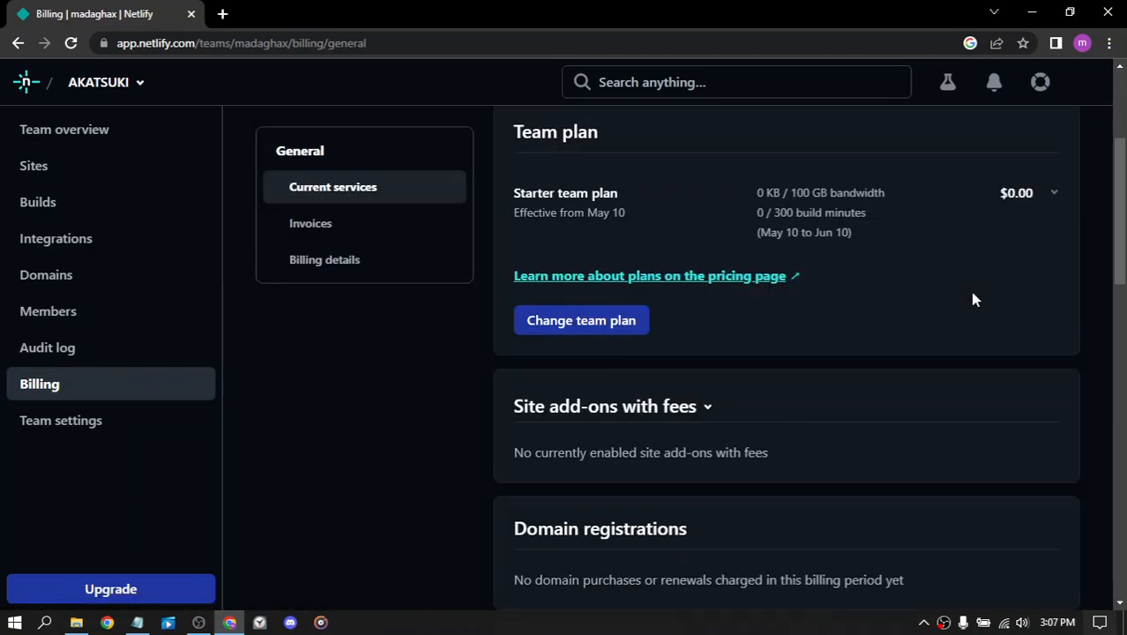
{"action": "scroll", "coordinate": [973, 300], "scroll_direction": "down", "scroll_amount": 2}
{"action": "scroll", "coordinate": [974, 300], "scroll_direction": "up", "scroll_amount": 4}
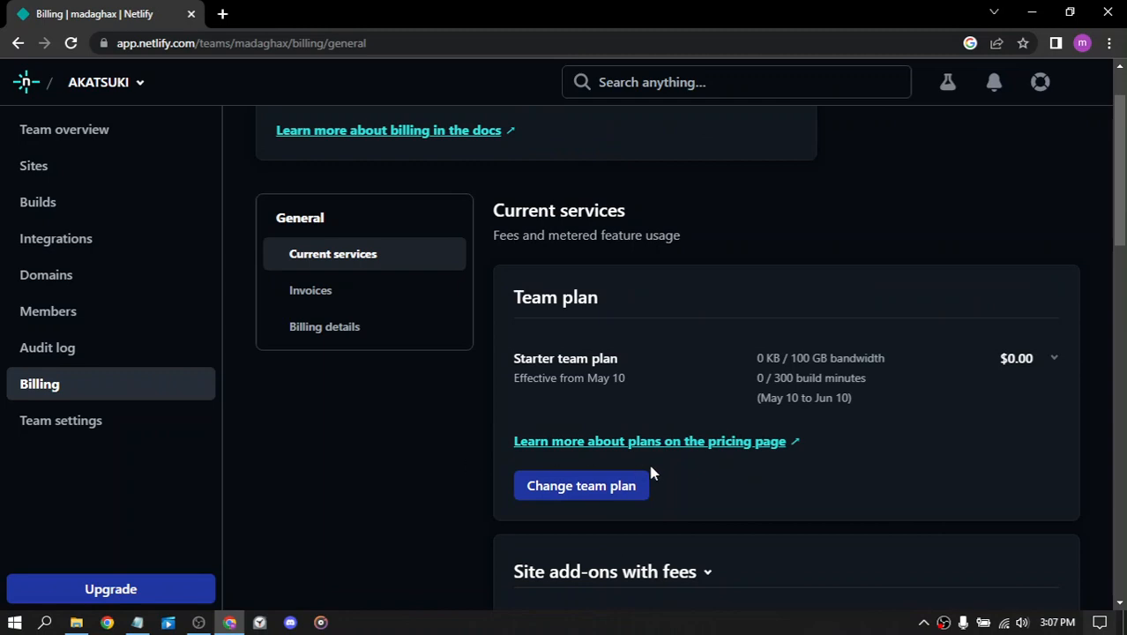
- Open the options for changing the team plan and review the description of the current Starter plan
{"action": "left_click", "coordinate": [615, 485]}
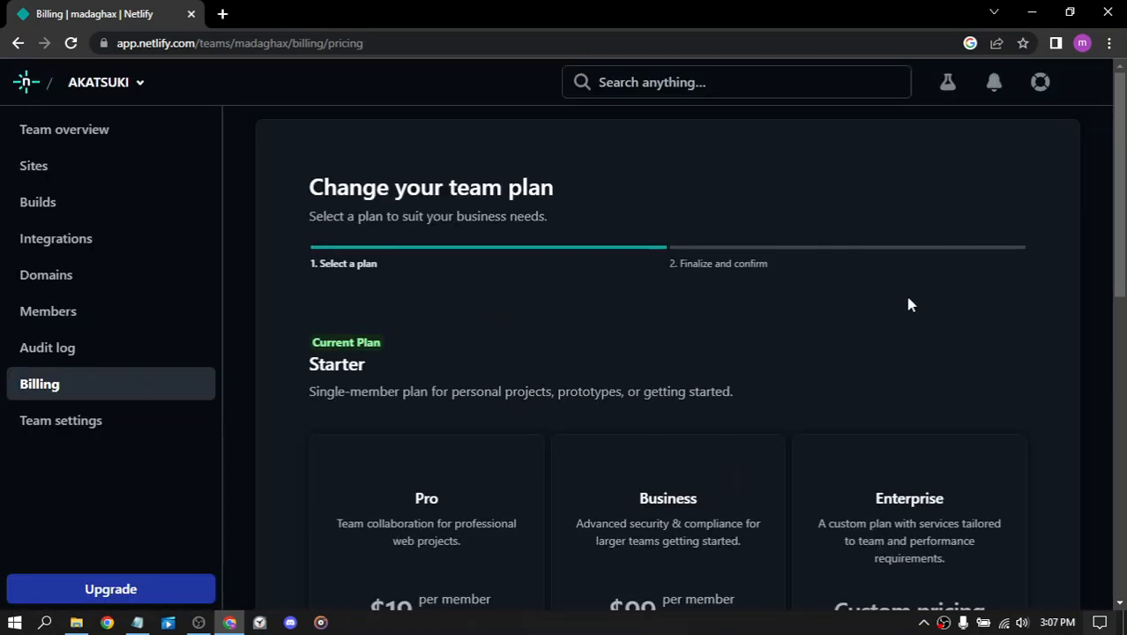
{"action": "scroll", "coordinate": [881, 273], "scroll_direction": "down", "scroll_amount": 2}
{"action": "scroll", "coordinate": [851, 249], "scroll_direction": "up", "scroll_amount": 2}
{"action": "scroll", "coordinate": [820, 252], "scroll_direction": "down", "scroll_amount": 2}
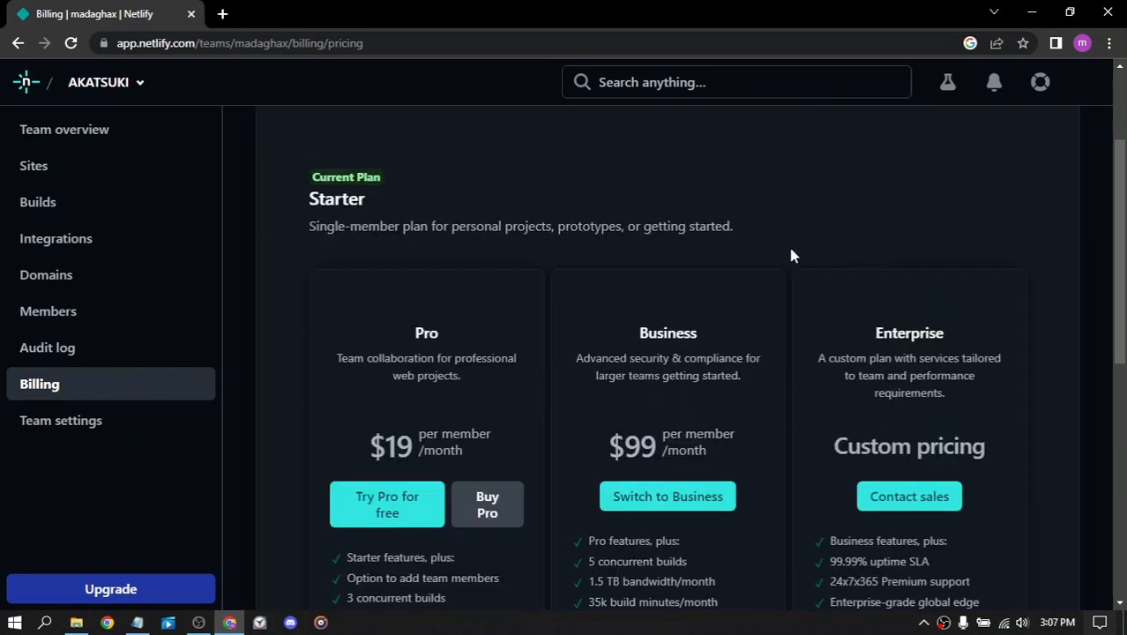
{"action": "left_click_drag", "start_coordinate": [390, 190], "coordinate": [259, 190]}
{"action": "left_click", "coordinate": [260, 191]}
{"action": "scroll", "coordinate": [566, 177], "scroll_direction": "up", "scroll_amount": 2}
- Compare the pricing and features of the Pro, Business and Enterprise plans
{"action": "scroll", "coordinate": [508, 176], "scroll_direction": "down", "scroll_amount": 4}
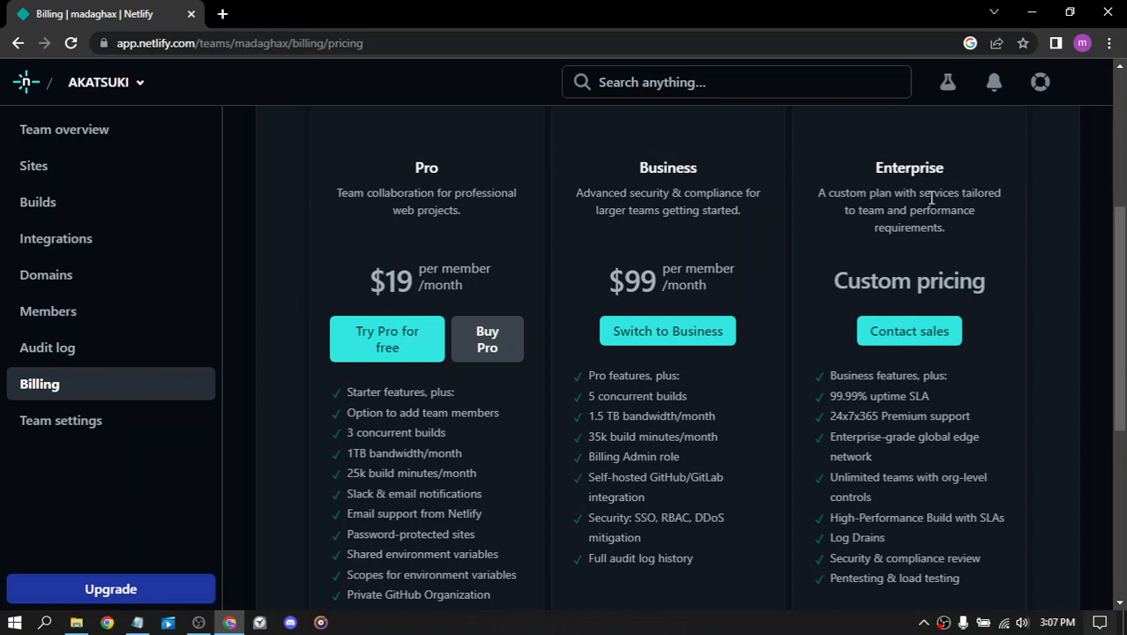
{"action": "left_click_drag", "start_coordinate": [846, 275], "coordinate": [976, 266]}
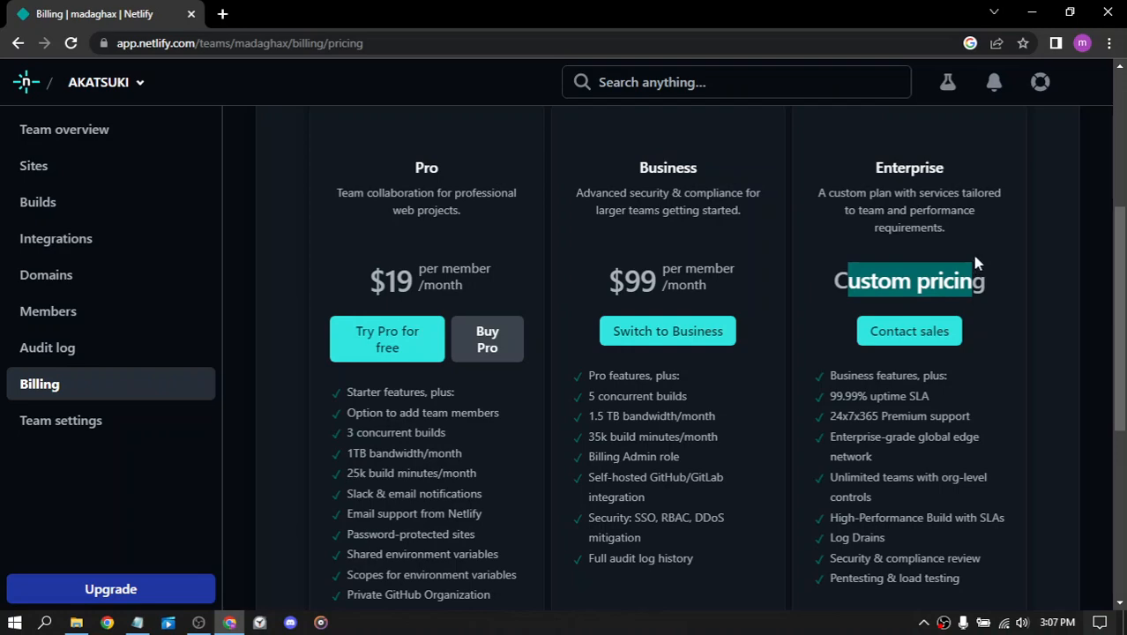
{"action": "left_click", "coordinate": [970, 250]}
{"action": "scroll", "coordinate": [972, 254], "scroll_direction": "down", "scroll_amount": 2}
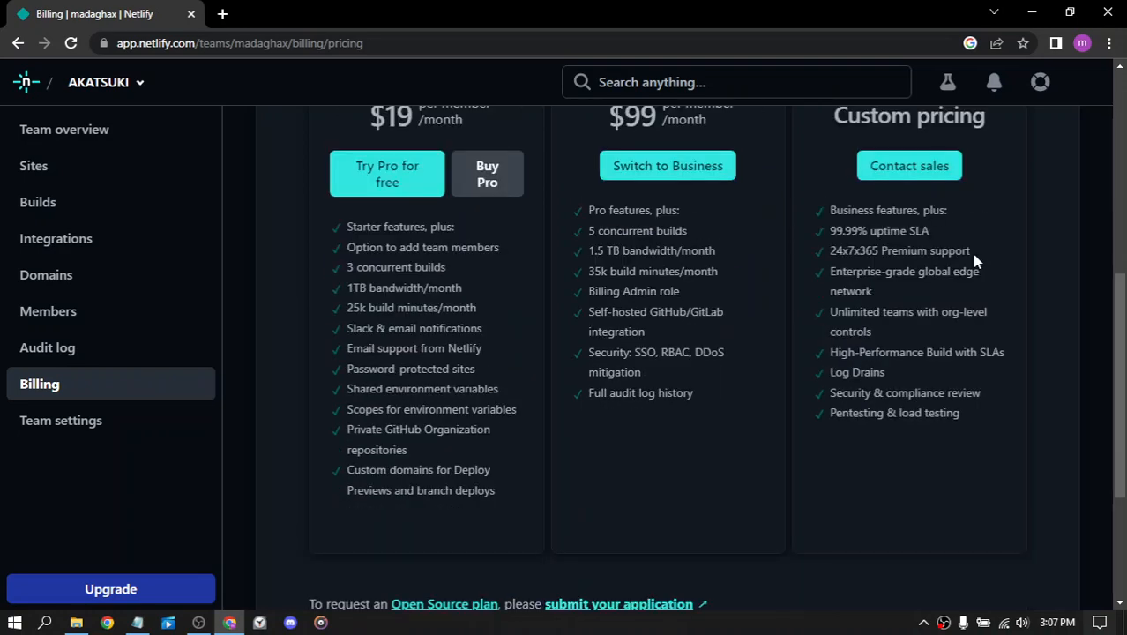
{"action": "scroll", "coordinate": [516, 276], "scroll_direction": "up", "scroll_amount": 1}
{"action": "scroll", "coordinate": [515, 275], "scroll_direction": "down", "scroll_amount": 4}
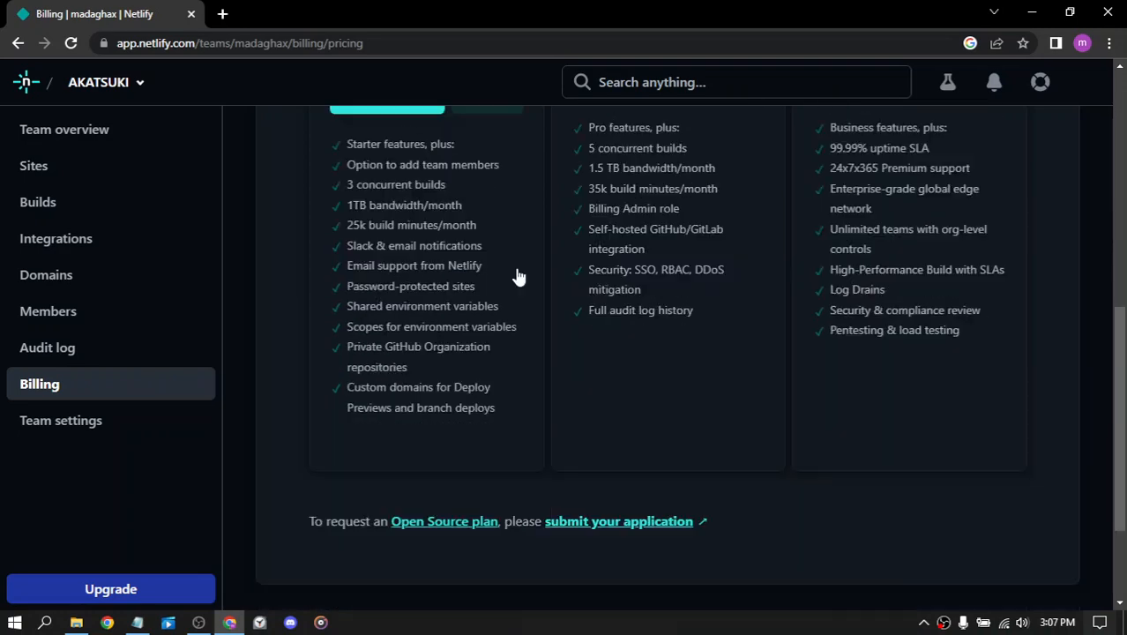
{"action": "scroll", "coordinate": [512, 274], "scroll_direction": "up", "scroll_amount": 2}
{"action": "scroll", "coordinate": [511, 274], "scroll_direction": "up", "scroll_amount": 6}
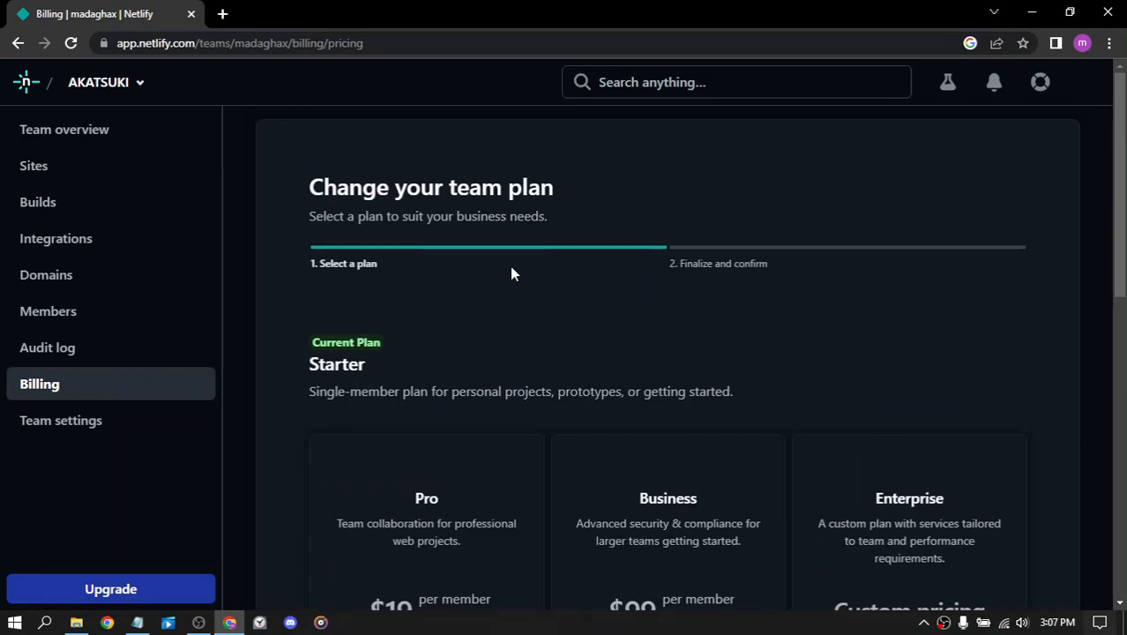
- Look through the general team settings, from the team information down to the danger zone
{"action": "left_click", "coordinate": [28, 421]}
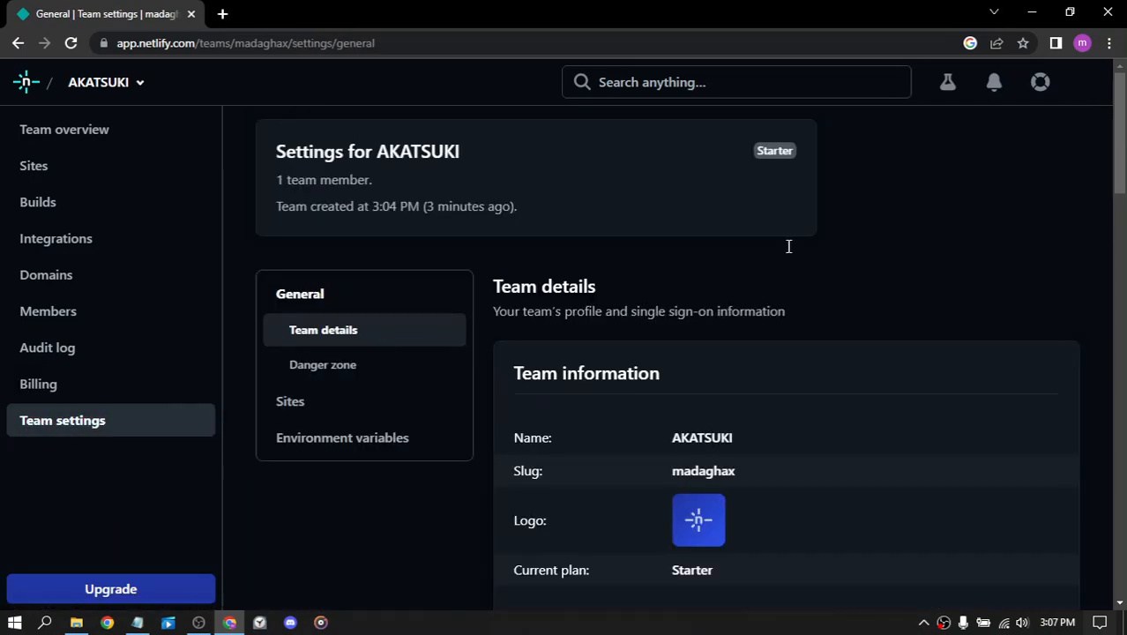
{"action": "scroll", "coordinate": [845, 221], "scroll_direction": "down", "scroll_amount": 3}
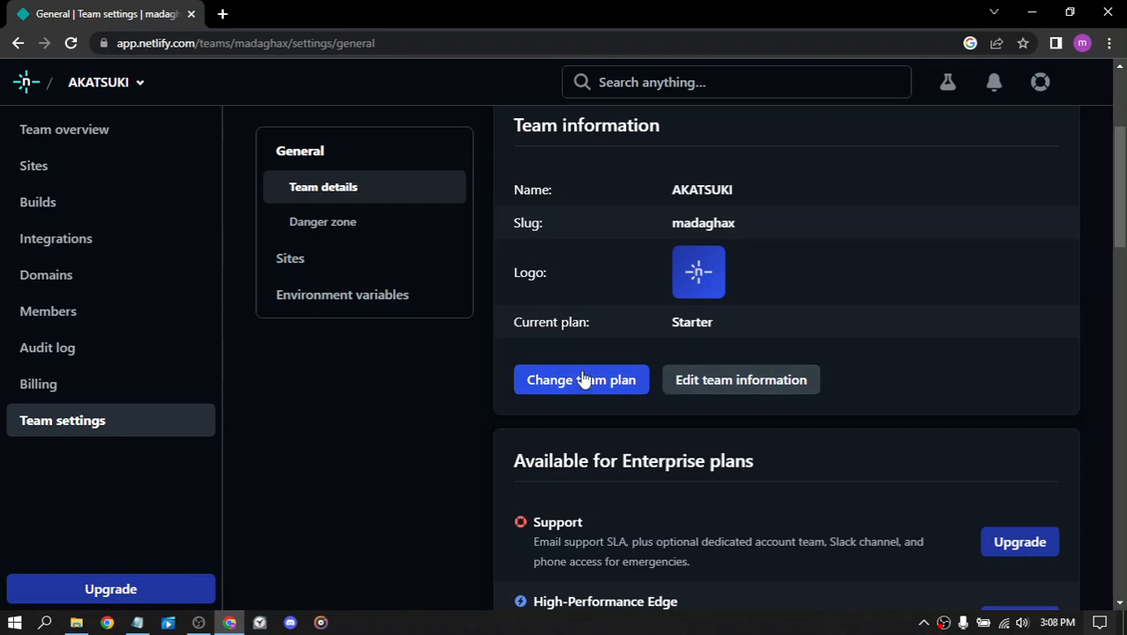
{"action": "scroll", "coordinate": [984, 290], "scroll_direction": "down", "scroll_amount": 5}
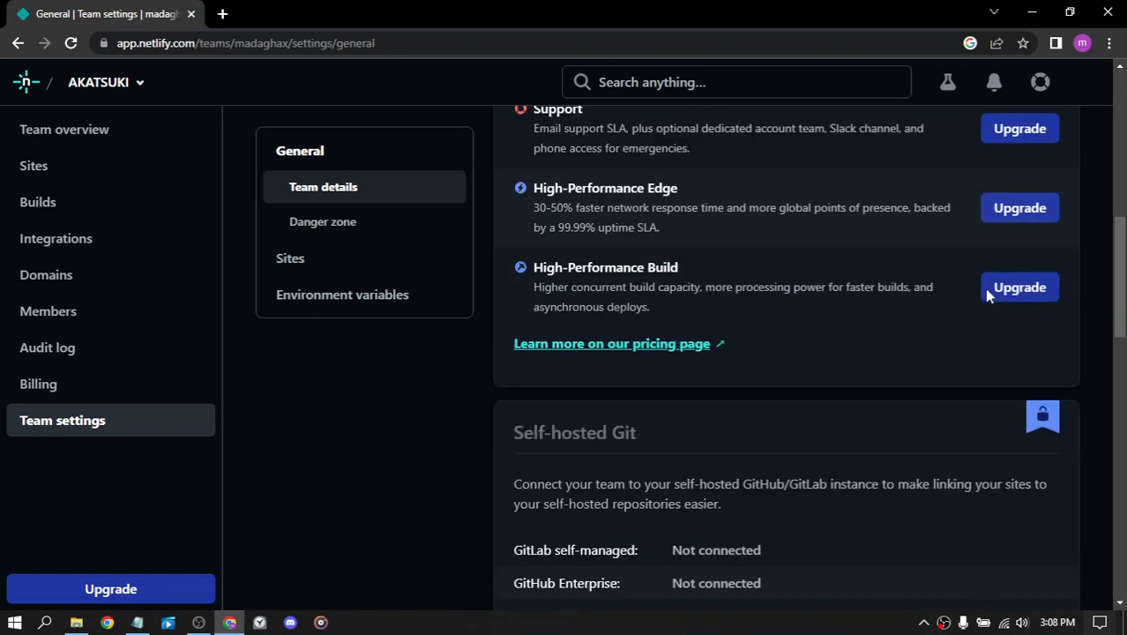
{"action": "scroll", "coordinate": [983, 291], "scroll_direction": "up", "scroll_amount": 2}
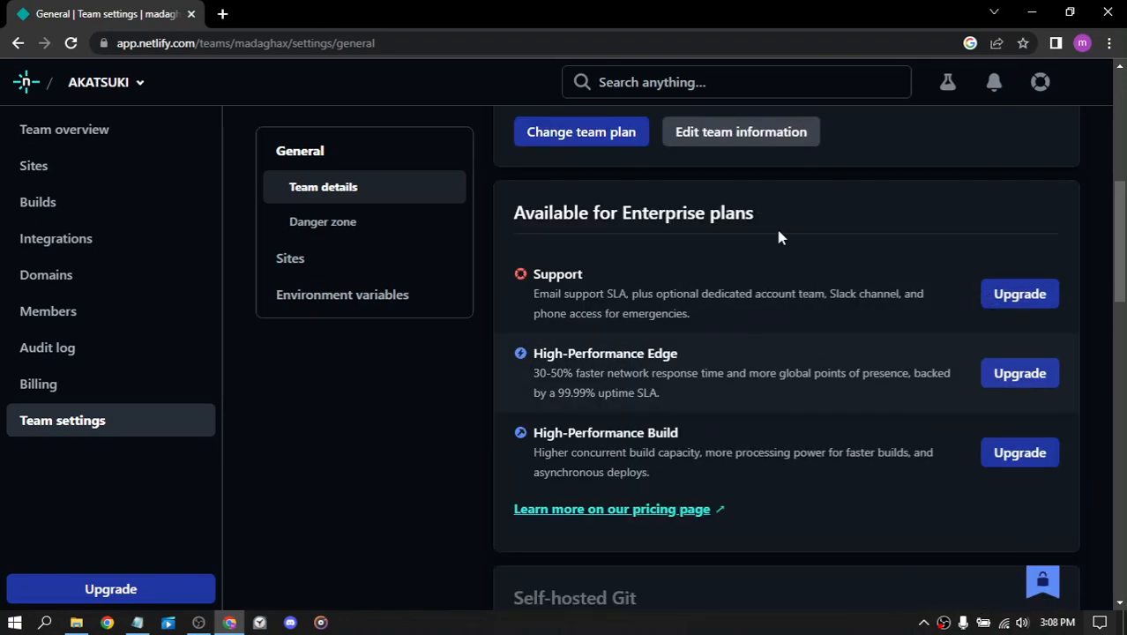
{"action": "scroll", "coordinate": [752, 313], "scroll_direction": "down", "scroll_amount": 5}
{"action": "scroll", "coordinate": [752, 313], "scroll_direction": "up", "scroll_amount": 2}
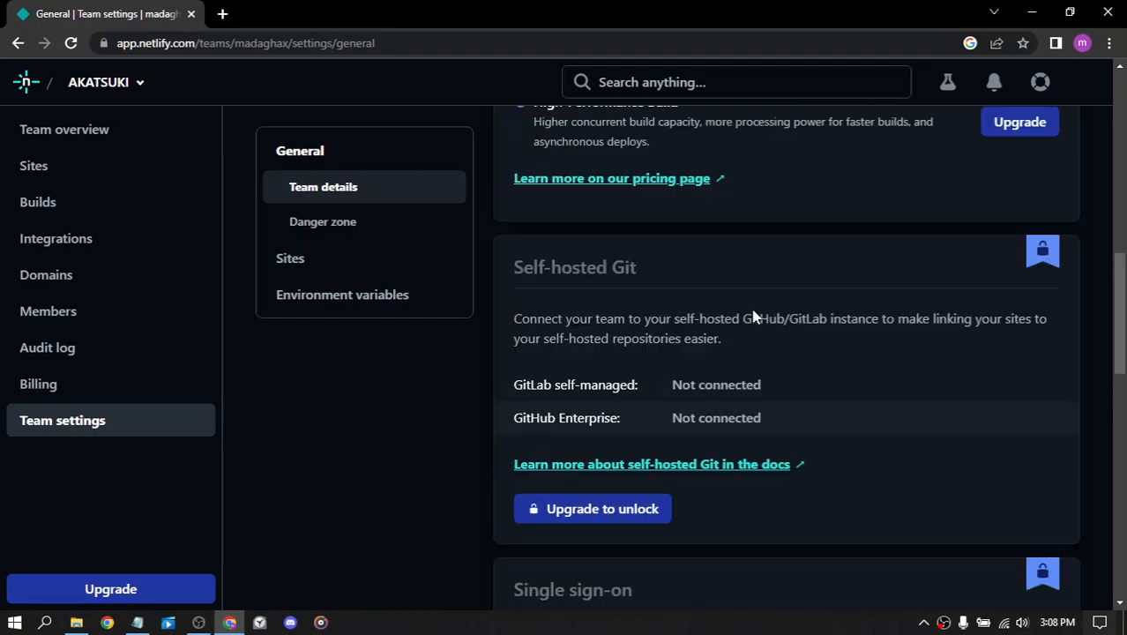
{"action": "scroll", "coordinate": [754, 309], "scroll_direction": "down", "scroll_amount": 8}
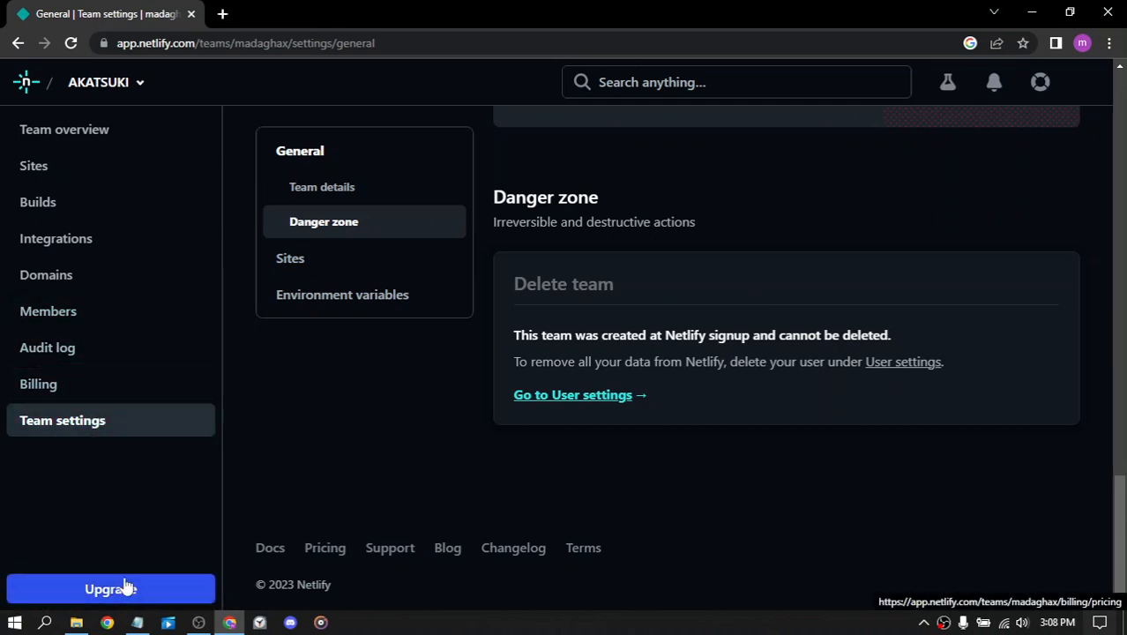
- Return to the team overview, view the available help and support resources, and close them
{"action": "left_click", "coordinate": [58, 130]}
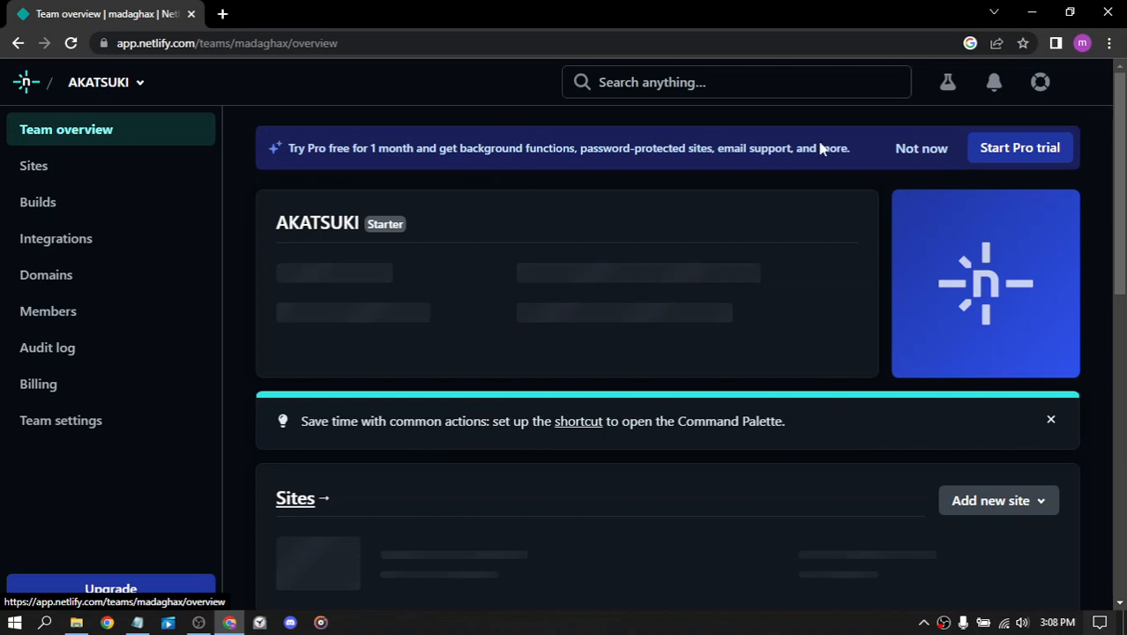
{"action": "left_click", "coordinate": [1041, 85]}
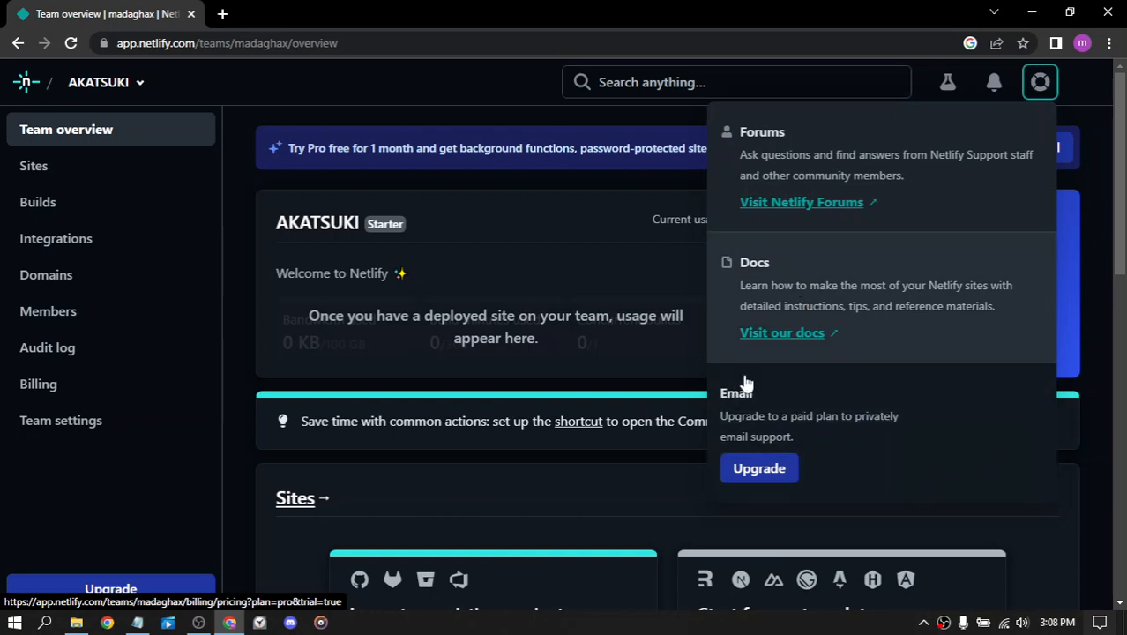
{"action": "left_click", "coordinate": [1044, 87]}
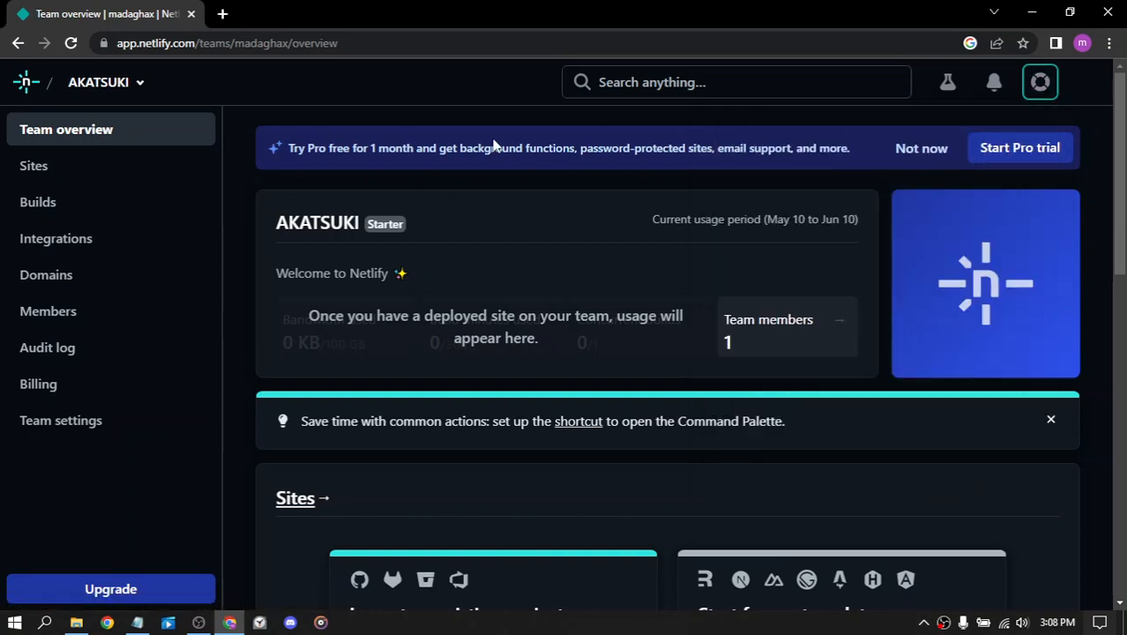
- Check the options for switching or creating teams and return to the Netlify home page
{"action": "left_click", "coordinate": [139, 84]}
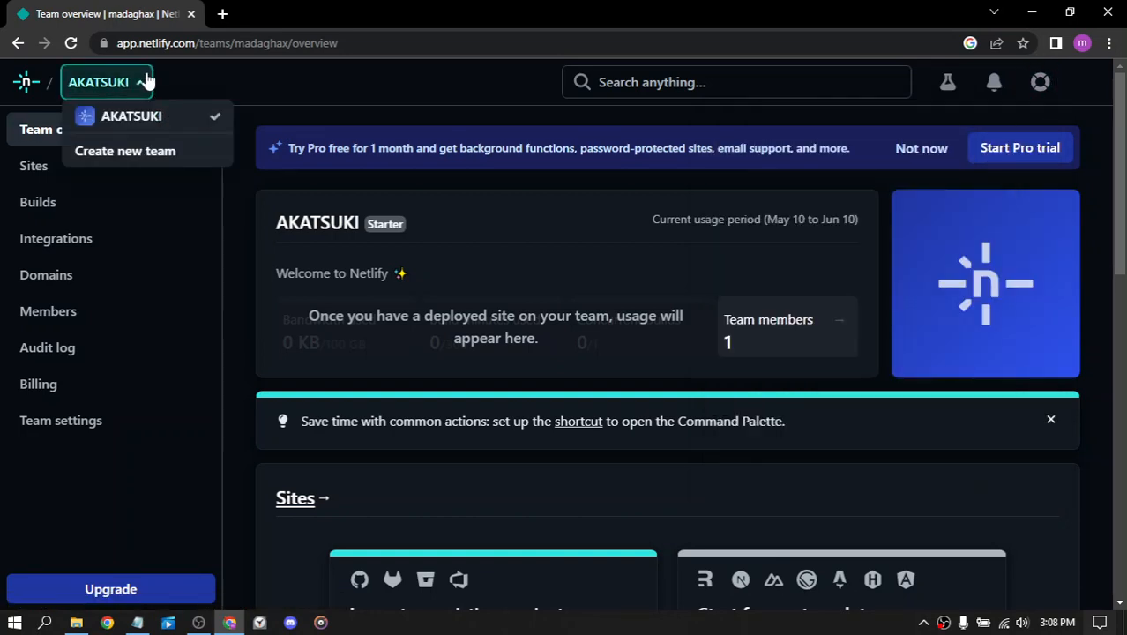
{"action": "left_click", "coordinate": [142, 81]}
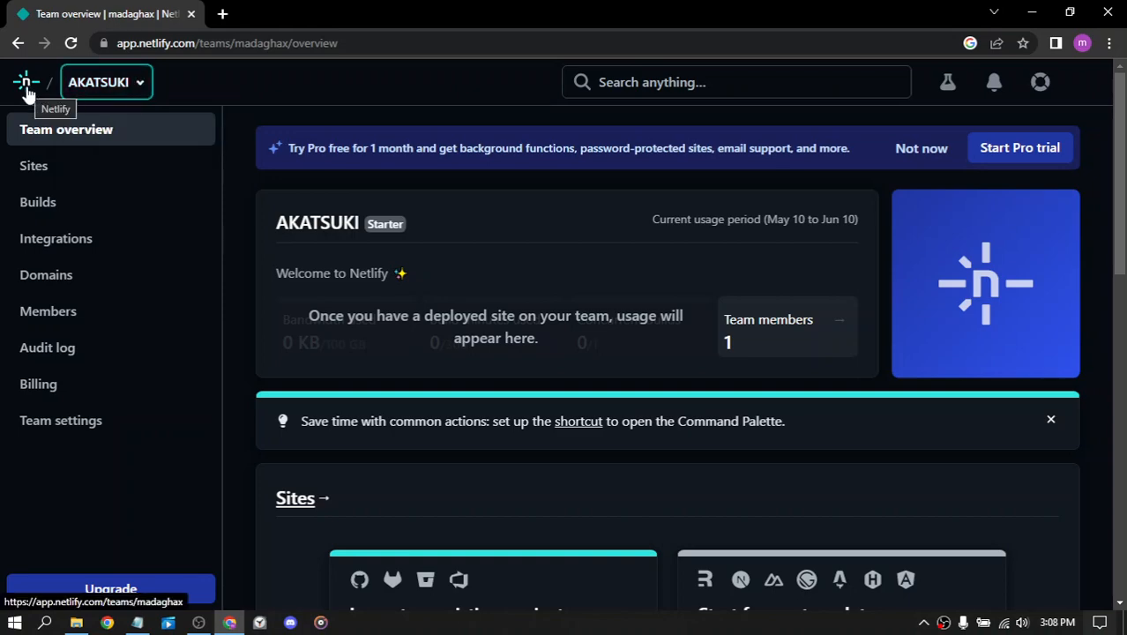
{"action": "left_click", "coordinate": [27, 88]}
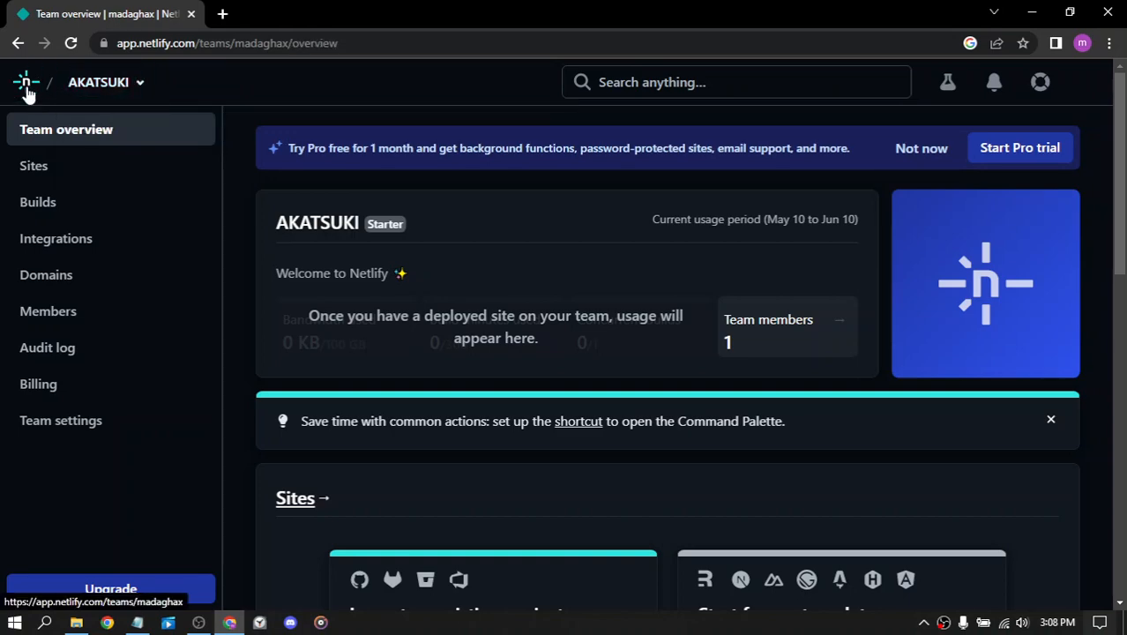
- Look through the whole team overview page again, from the usage summary to the members section
{"action": "scroll", "coordinate": [633, 185], "scroll_direction": "down", "scroll_amount": 3}
{"action": "scroll", "coordinate": [637, 189], "scroll_direction": "up", "scroll_amount": 3}
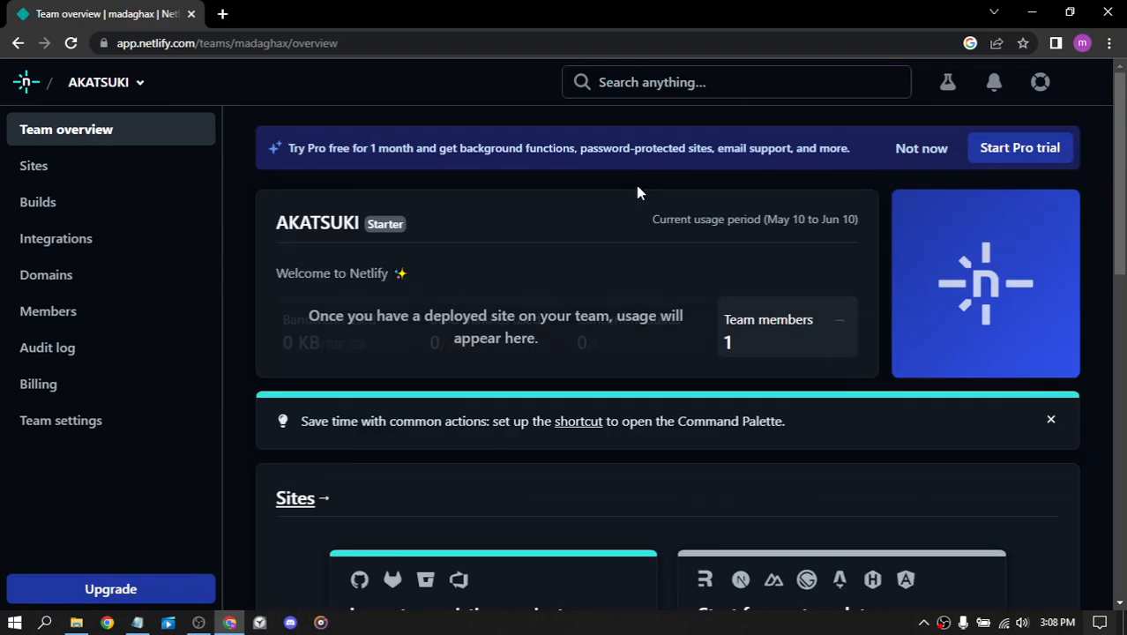
{"action": "scroll", "coordinate": [640, 193], "scroll_direction": "down", "scroll_amount": 3}
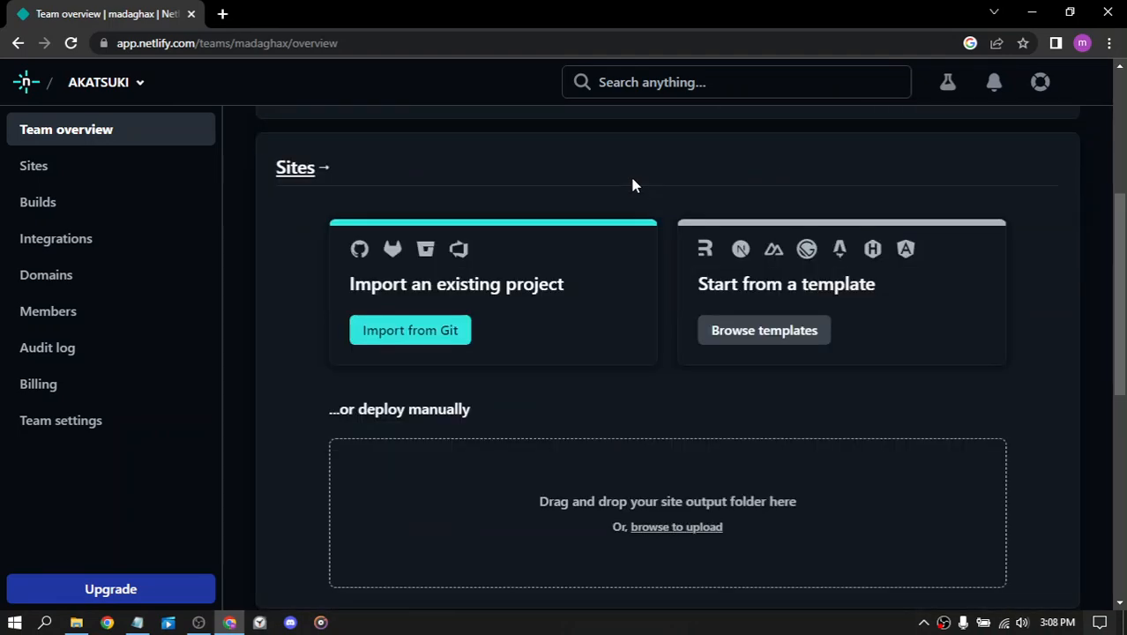
{"action": "scroll", "coordinate": [632, 185], "scroll_direction": "down", "scroll_amount": 5}
{"action": "scroll", "coordinate": [629, 174], "scroll_direction": "up", "scroll_amount": 1}
{"action": "scroll", "coordinate": [628, 172], "scroll_direction": "down", "scroll_amount": 2}
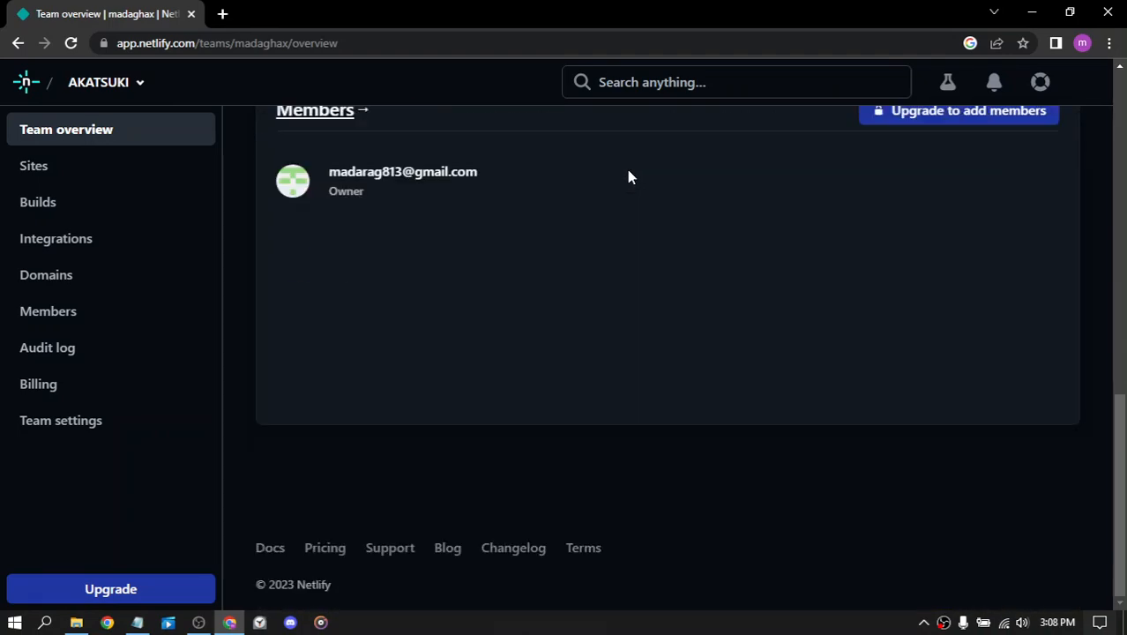
{"action": "scroll", "coordinate": [628, 172], "scroll_direction": "up", "scroll_amount": 10}
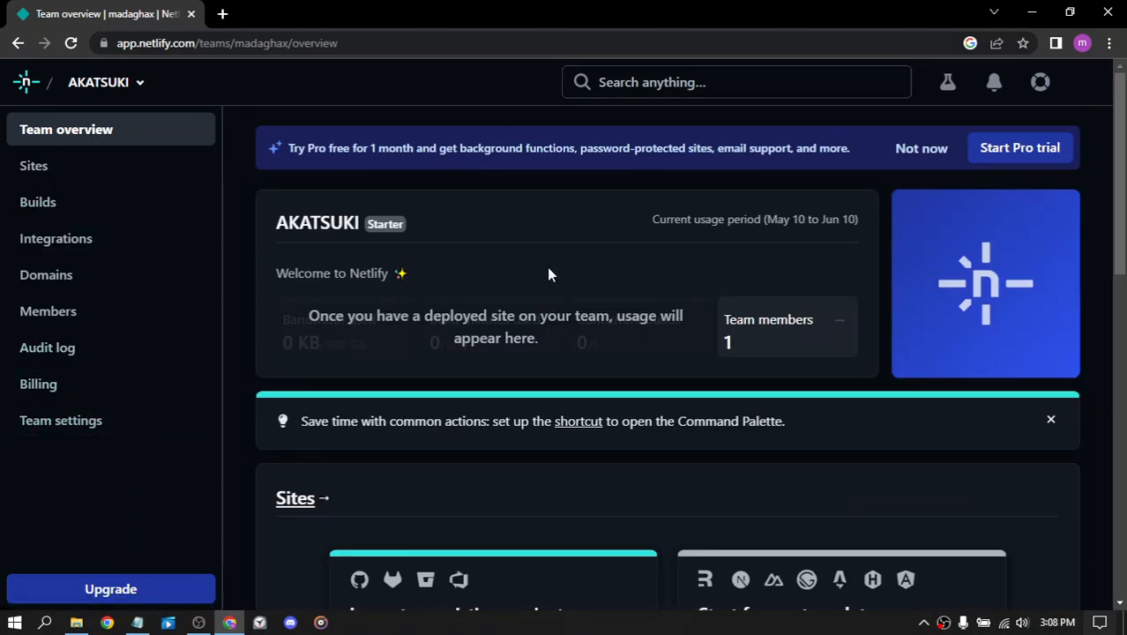
- Keep AKATSUKI as the active team and dismiss the Pro trial offer on the team overview
{"action": "left_click", "coordinate": [121, 87]}
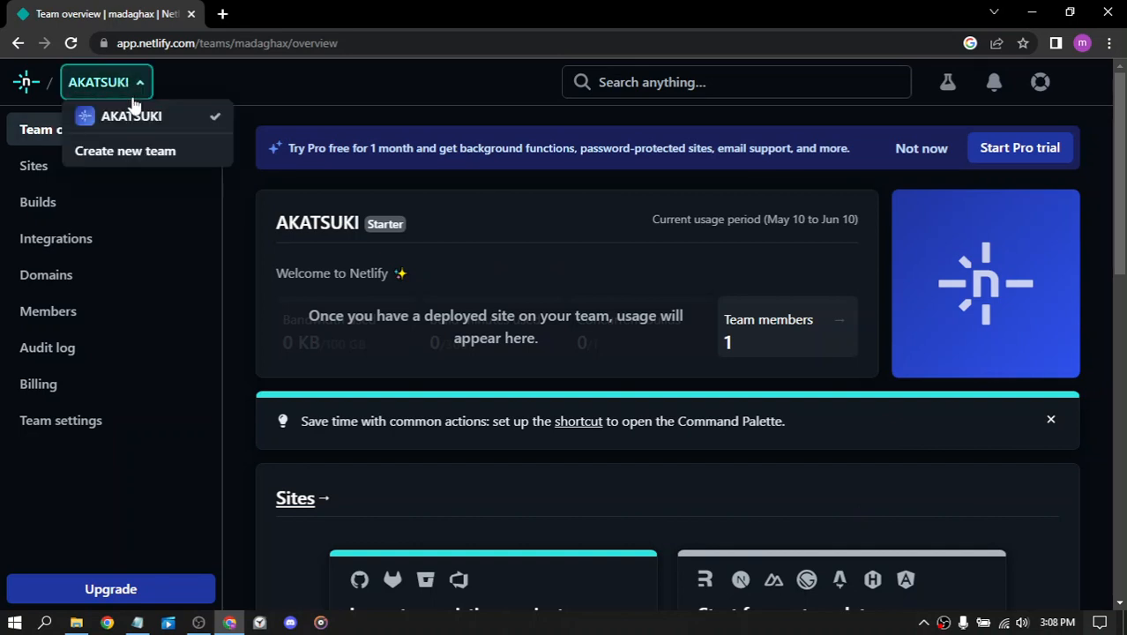
{"action": "left_click", "coordinate": [132, 104]}
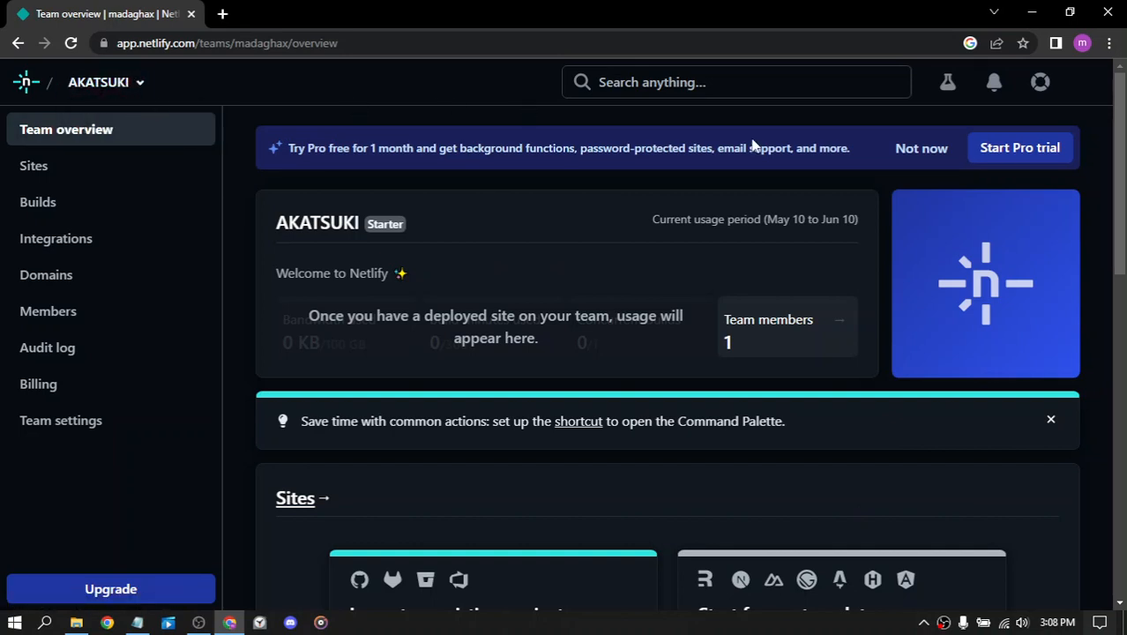
{"action": "left_click", "coordinate": [929, 154]}
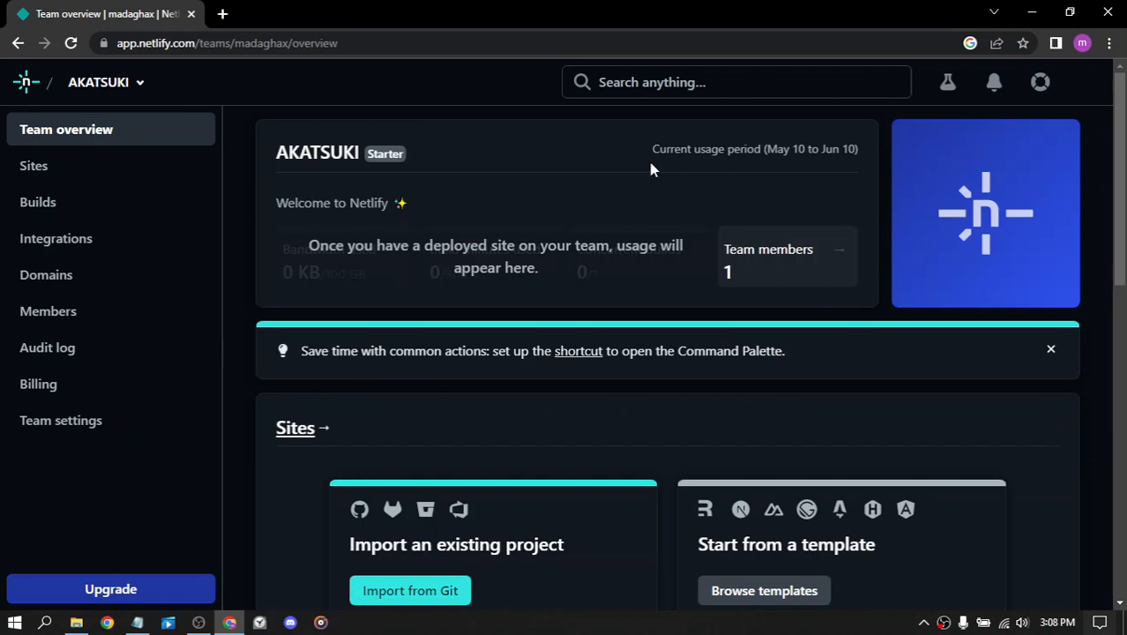
- Review the manual deployment area and the members section on the team overview page
{"action": "scroll", "coordinate": [651, 171], "scroll_direction": "down", "scroll_amount": 5}
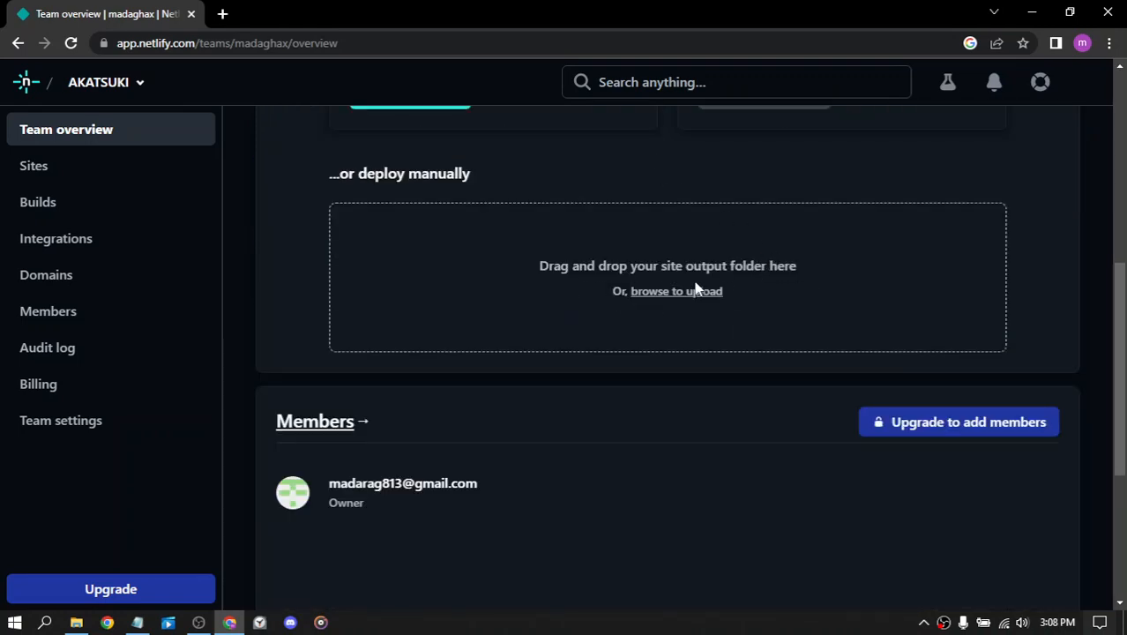
{"action": "scroll", "coordinate": [695, 284], "scroll_direction": "down", "scroll_amount": 4}
{"action": "scroll", "coordinate": [695, 284], "scroll_direction": "up", "scroll_amount": 10}
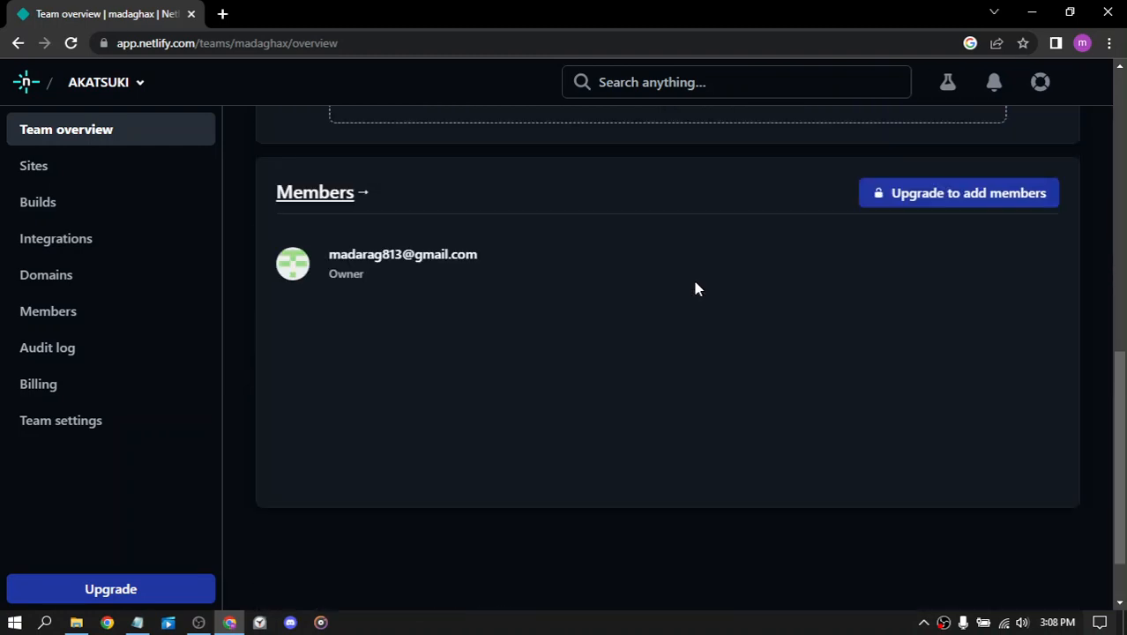
- Check the team's Members page, return to the team overview, and look through its site import, template and manual deployment options
{"action": "left_click", "coordinate": [826, 256]}
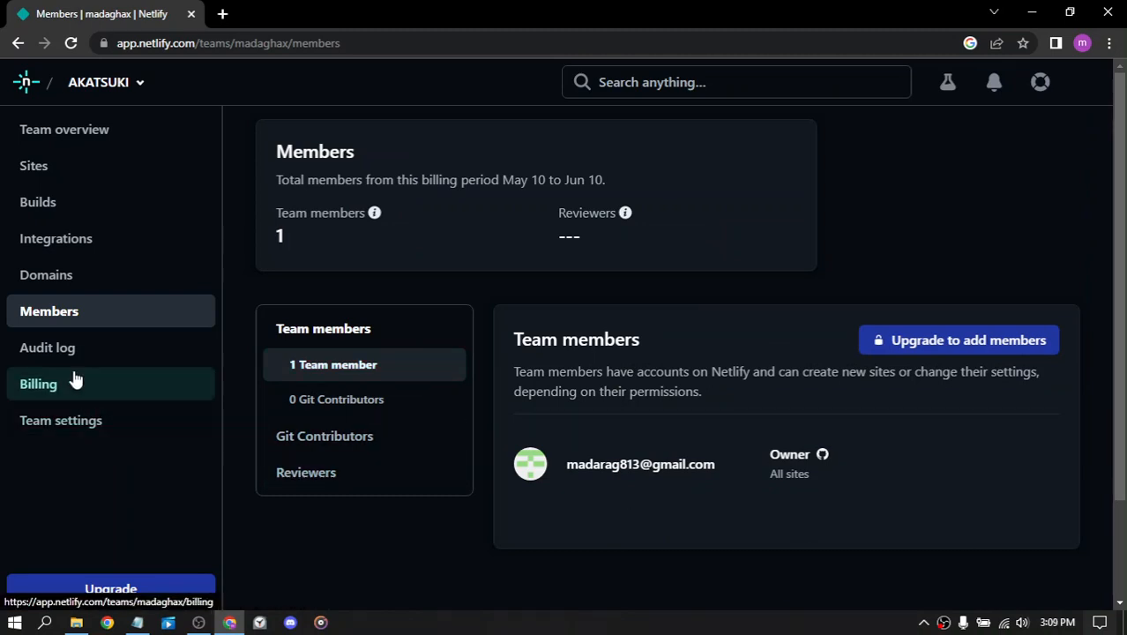
{"action": "left_click", "coordinate": [194, 128]}
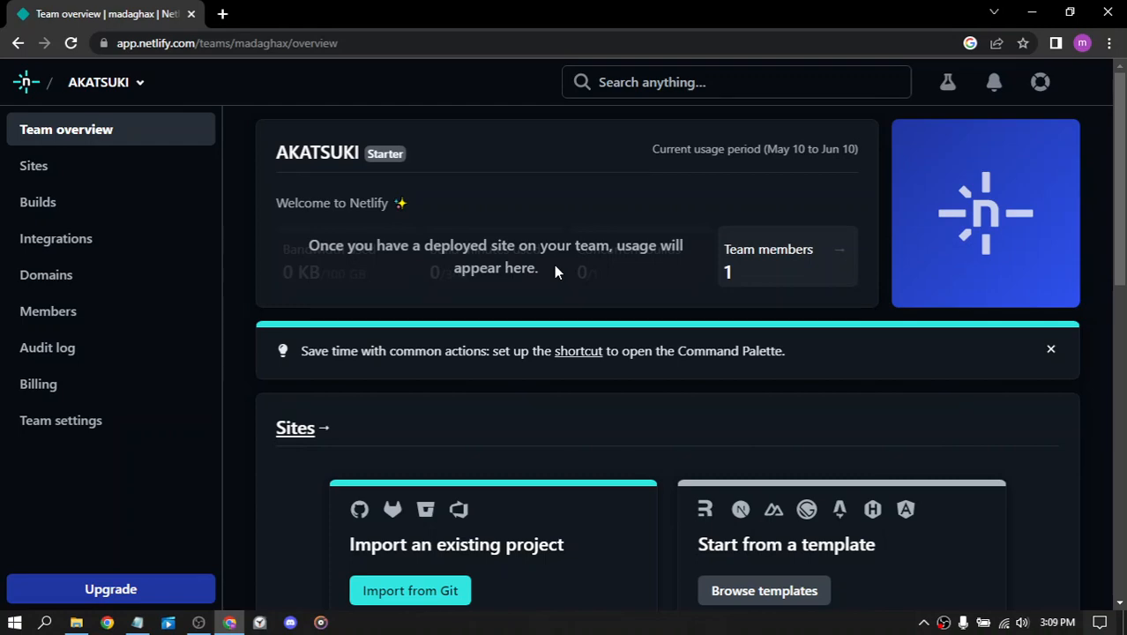
{"action": "scroll", "coordinate": [565, 267], "scroll_direction": "down", "scroll_amount": 5}
{"action": "scroll", "coordinate": [565, 267], "scroll_direction": "up", "scroll_amount": 5}
{"action": "scroll", "coordinate": [565, 267], "scroll_direction": "down", "scroll_amount": 2}
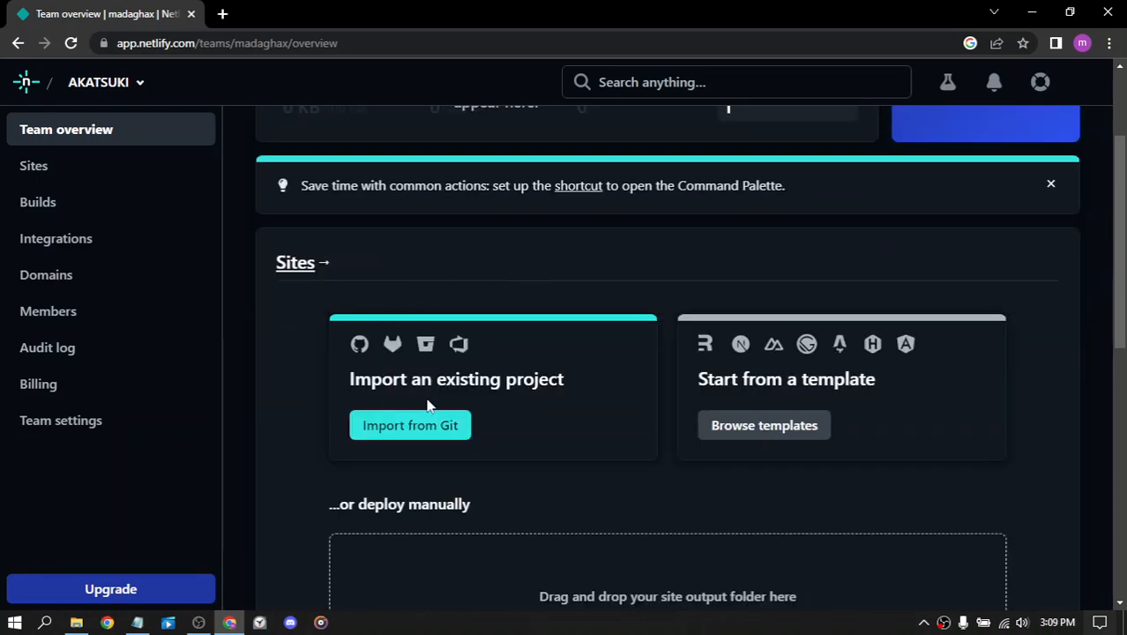
{"action": "scroll", "coordinate": [601, 344], "scroll_direction": "down", "scroll_amount": 5}
{"action": "scroll", "coordinate": [604, 332], "scroll_direction": "up", "scroll_amount": 3}
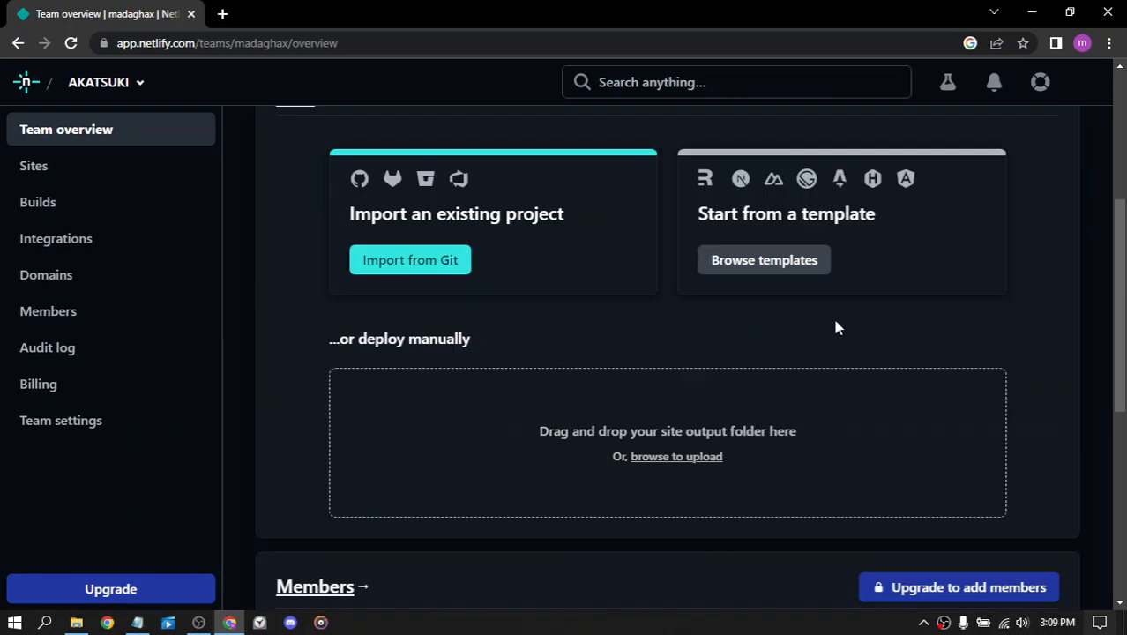
- Browse the site templates and choose Bejamas Next.js Blog Starter for the new site
{"action": "left_click", "coordinate": [758, 265]}
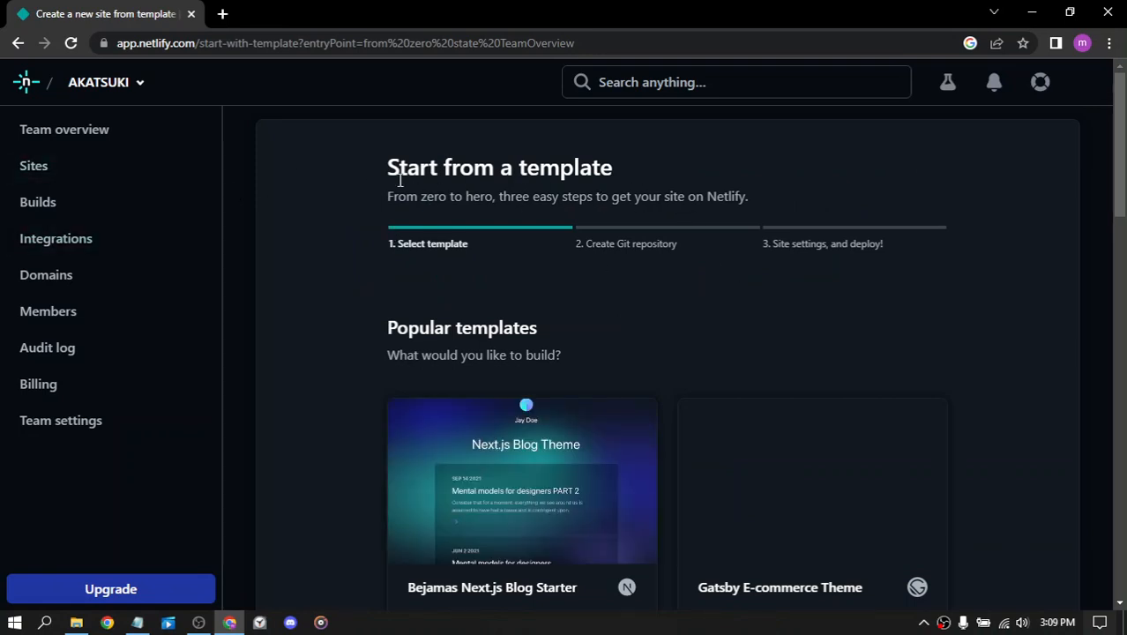
{"action": "left_click_drag", "start_coordinate": [395, 173], "coordinate": [623, 166]}
{"action": "scroll", "coordinate": [680, 168], "scroll_direction": "down", "scroll_amount": 2}
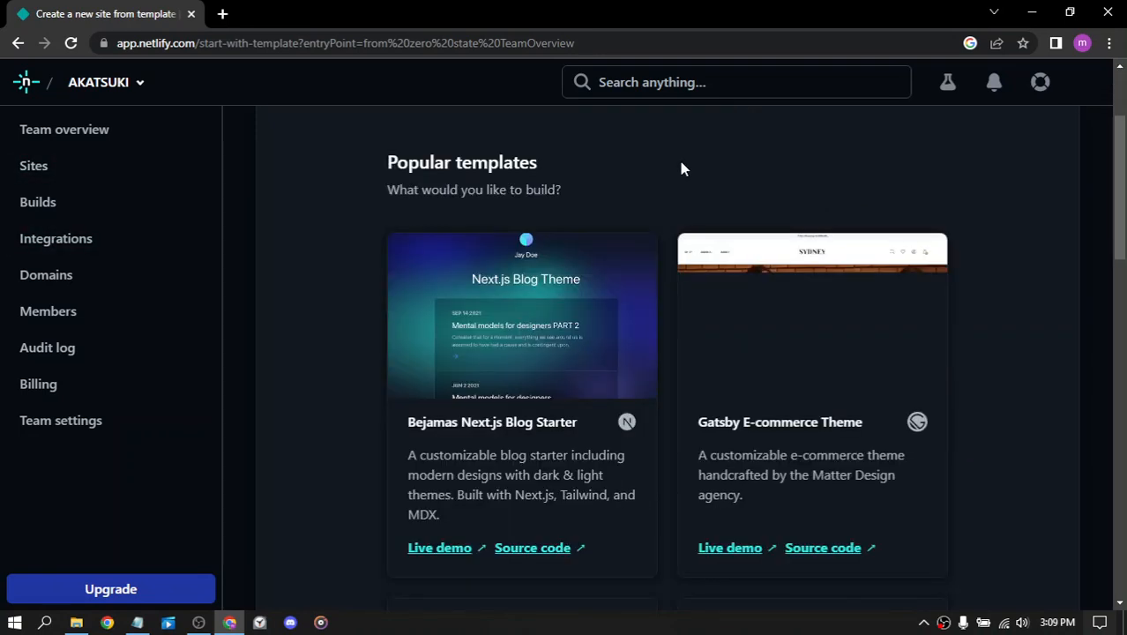
{"action": "scroll", "coordinate": [681, 168], "scroll_direction": "down", "scroll_amount": 3}
{"action": "scroll", "coordinate": [680, 168], "scroll_direction": "up", "scroll_amount": 2}
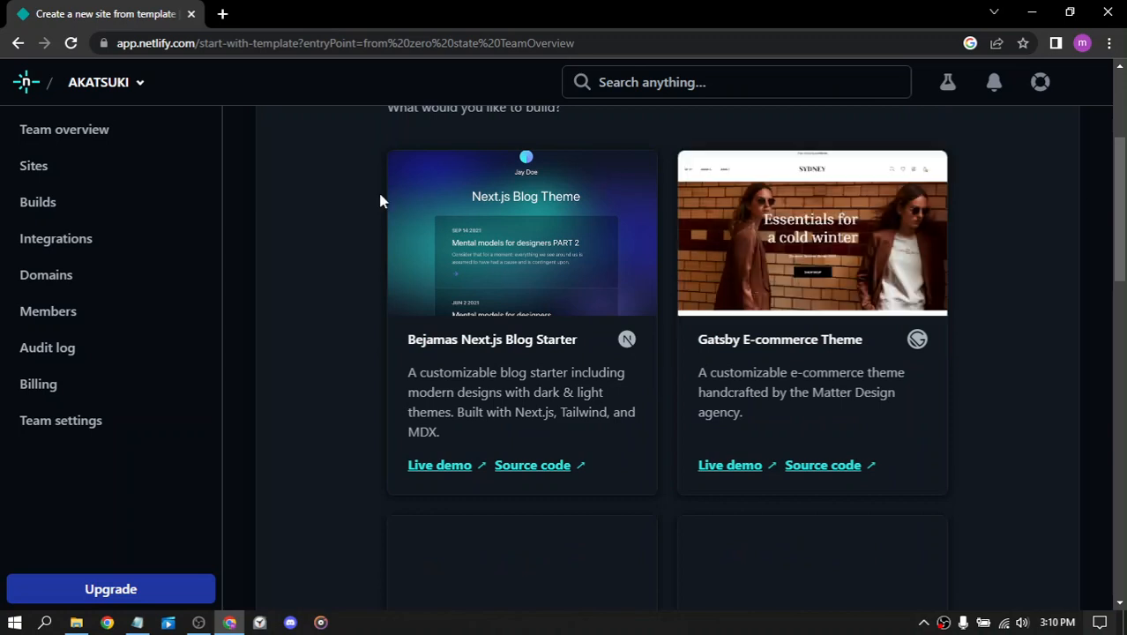
{"action": "left_click", "coordinate": [524, 223]}
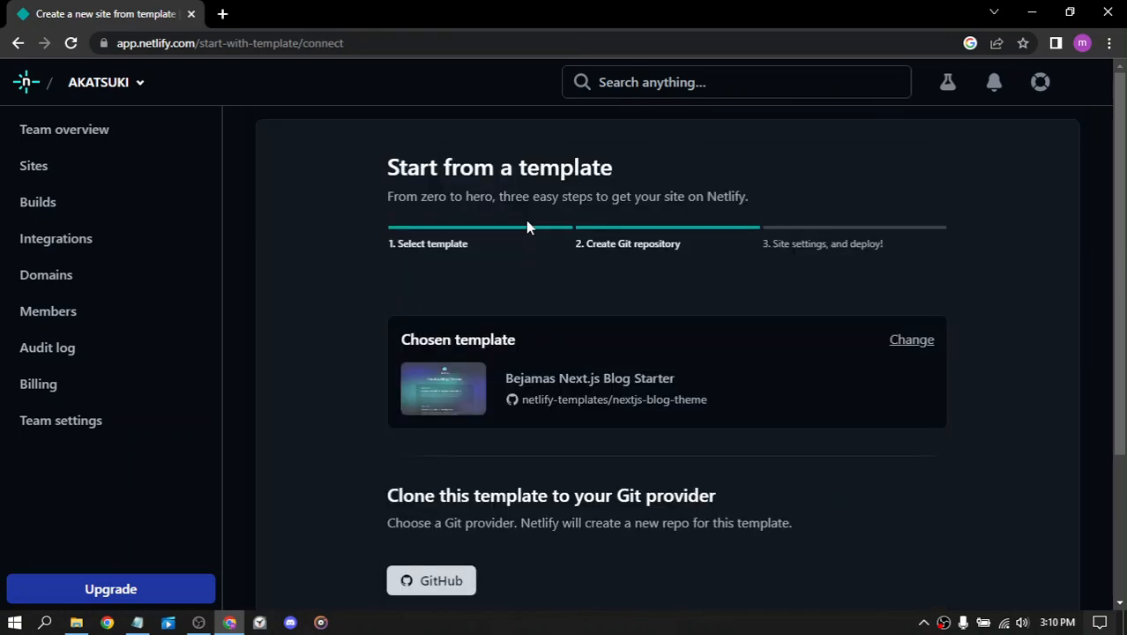
- Select GitHub as the Git provider for cloning the template and authorize Netlify's additional repository permissions
{"action": "scroll", "coordinate": [437, 236], "scroll_direction": "down", "scroll_amount": 1}
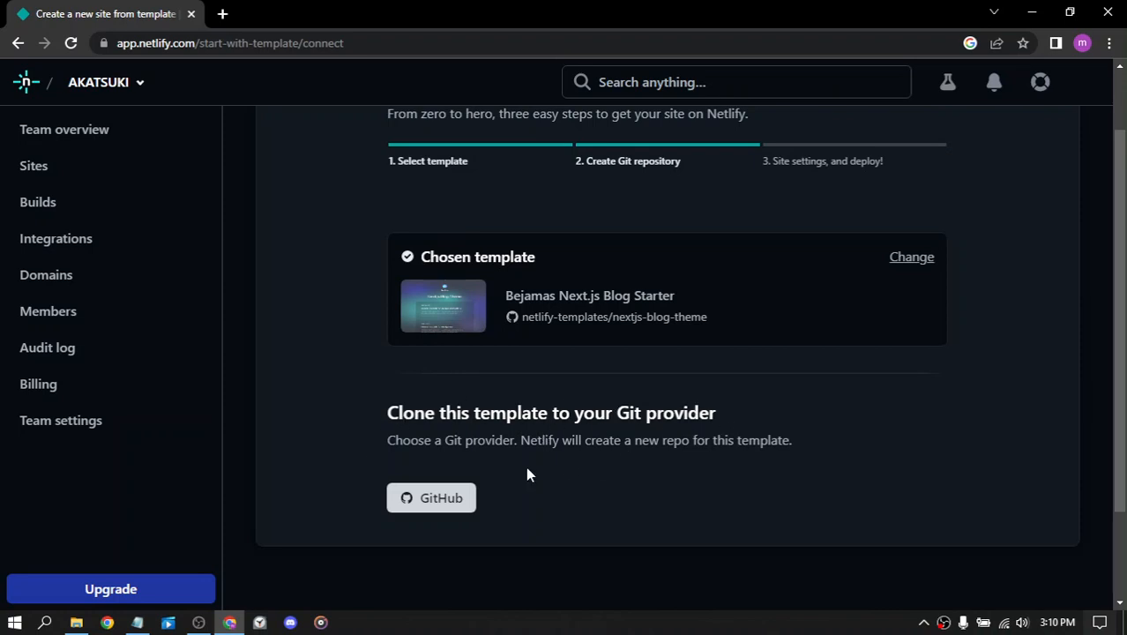
{"action": "left_click", "coordinate": [425, 498]}
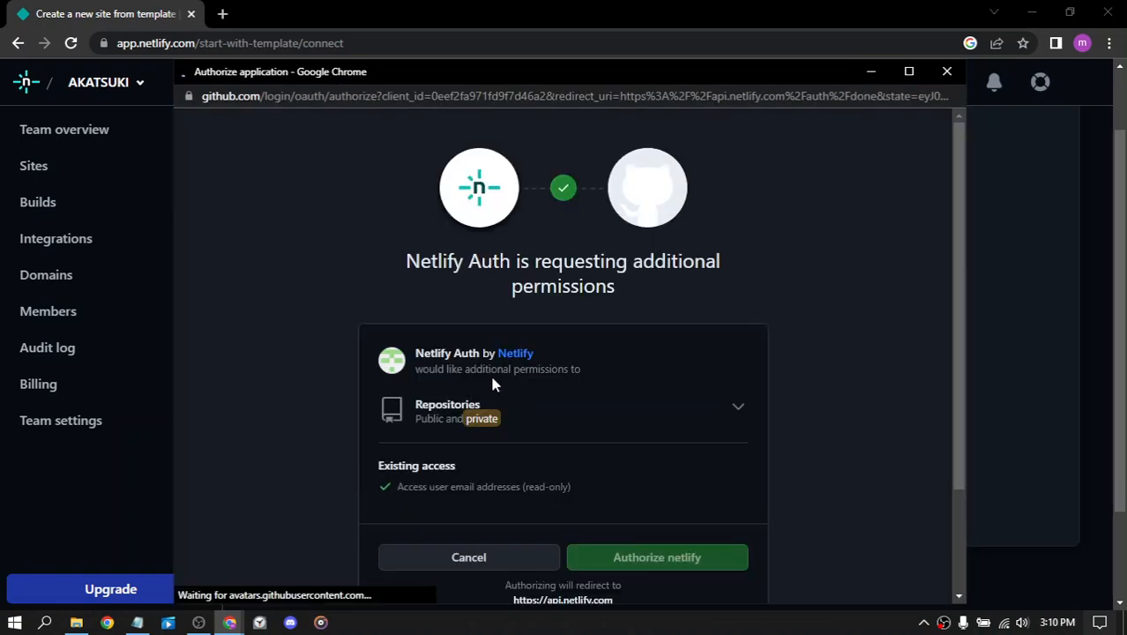
{"action": "scroll", "coordinate": [448, 395], "scroll_direction": "down", "scroll_amount": 1}
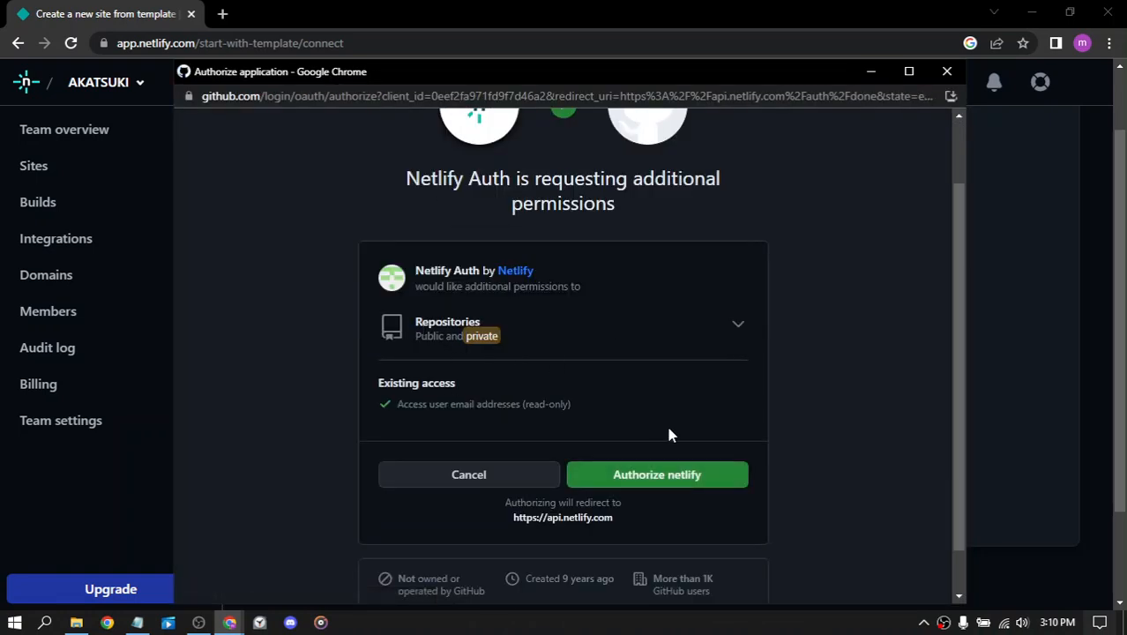
{"action": "left_click", "coordinate": [661, 478]}
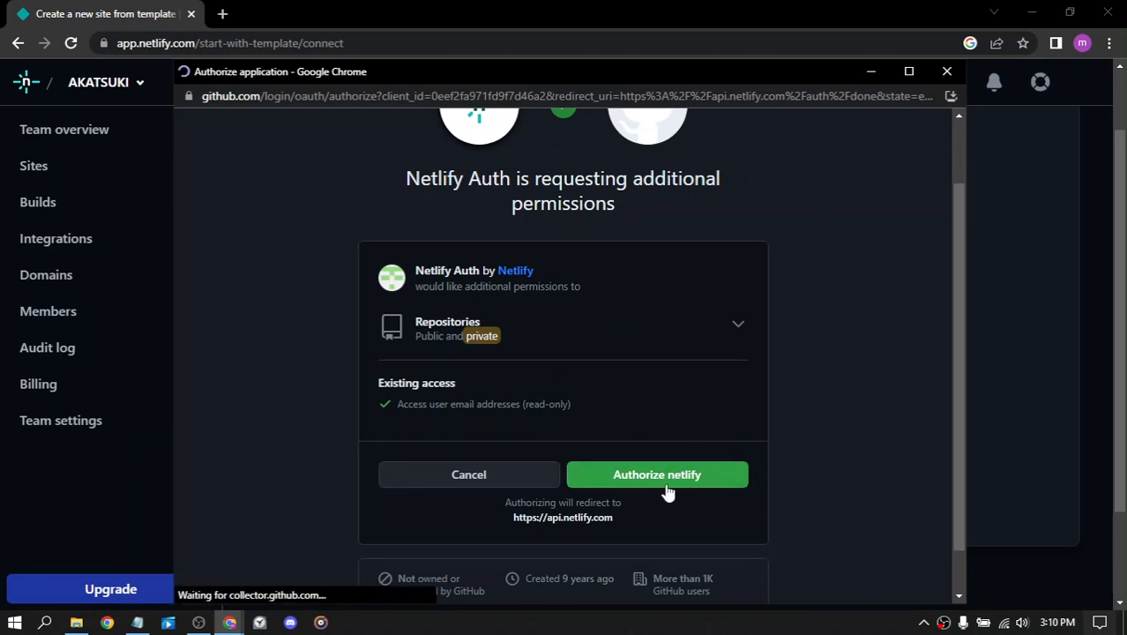
{"action": "scroll", "coordinate": [706, 290], "scroll_direction": "up", "scroll_amount": 1}
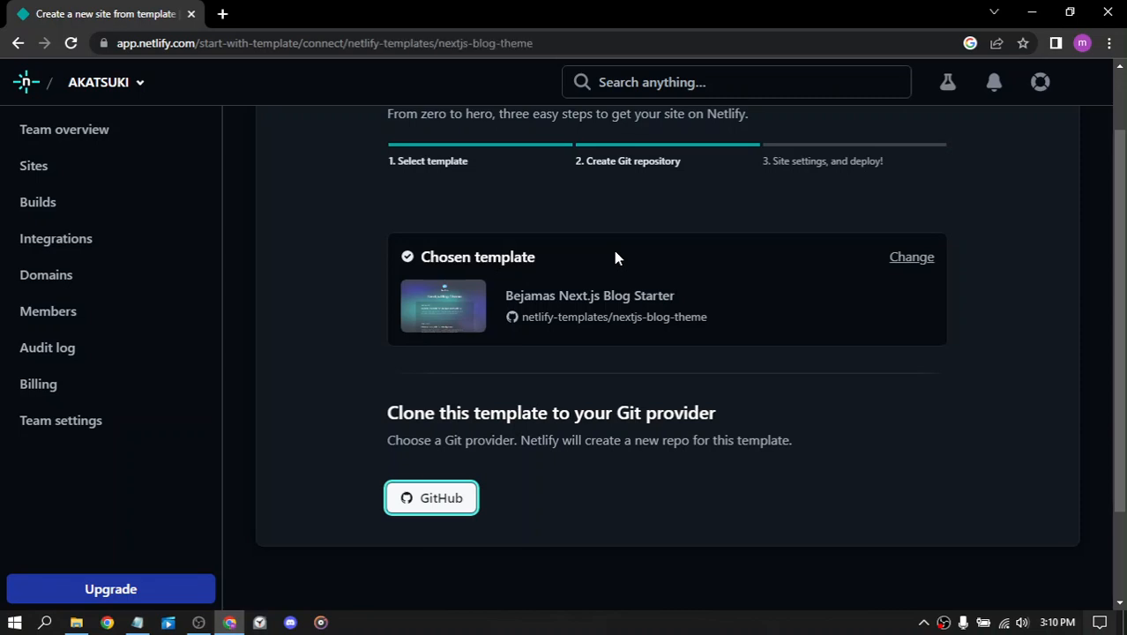
- Name the template's new repository madara in the site's repository settings
{"action": "scroll", "coordinate": [615, 257], "scroll_direction": "down", "scroll_amount": 2}
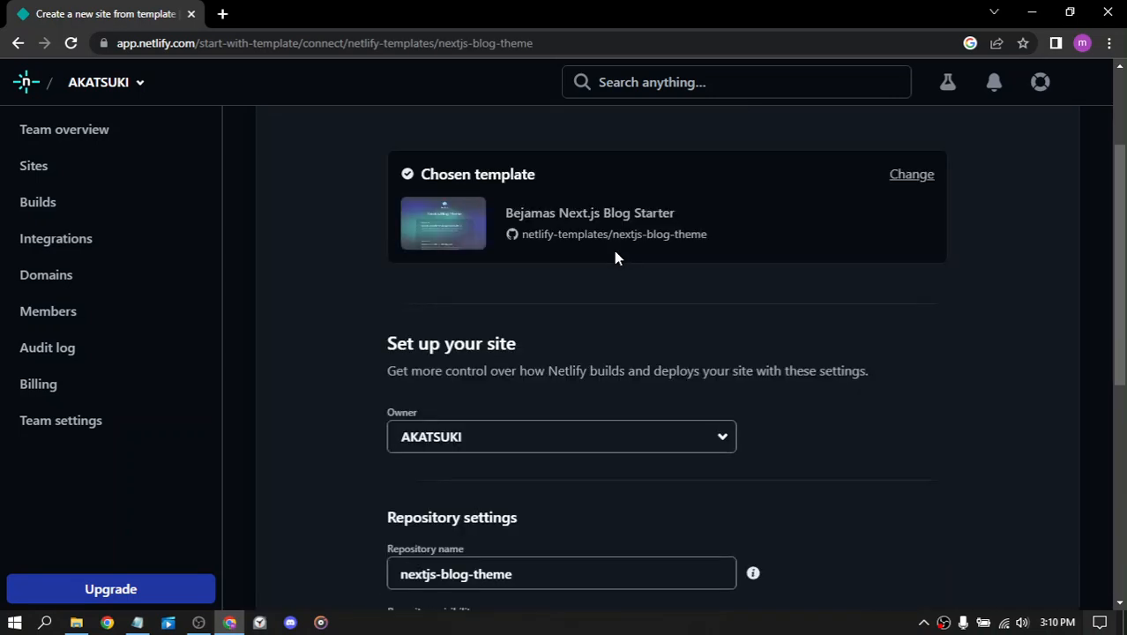
{"action": "scroll", "coordinate": [616, 257], "scroll_direction": "down", "scroll_amount": 3}
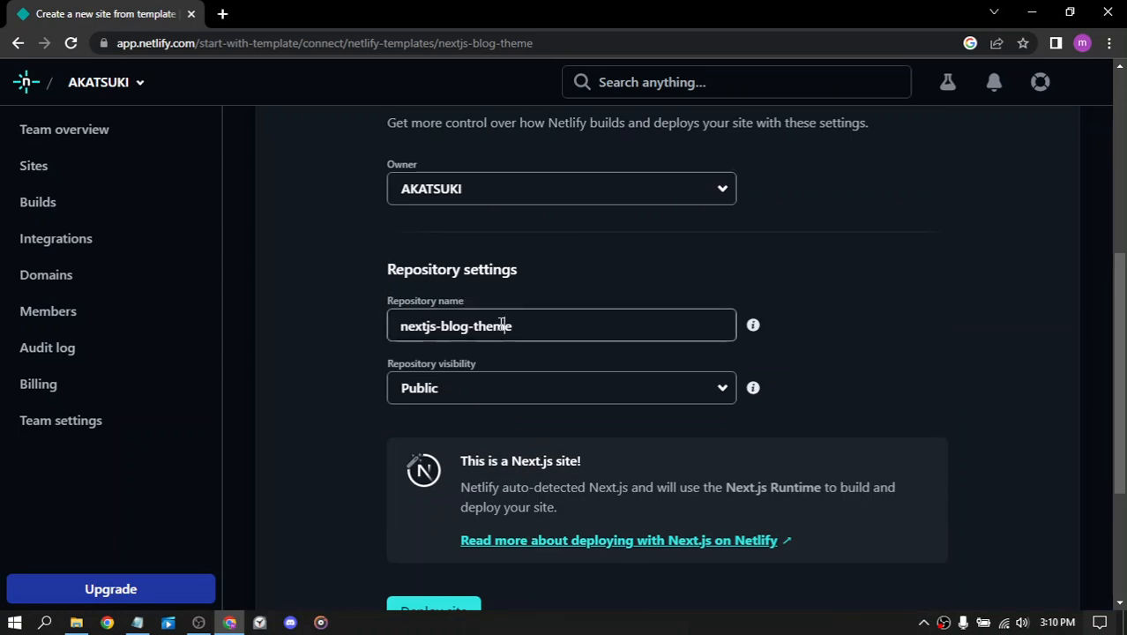
{"action": "left_click_drag", "start_coordinate": [514, 325], "coordinate": [390, 326]}
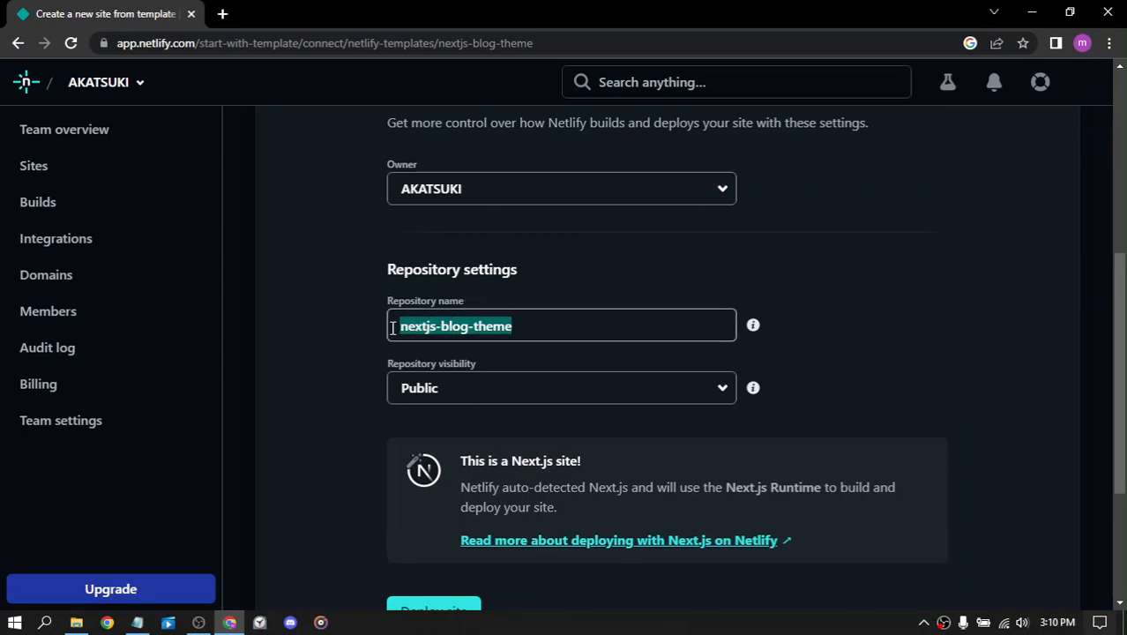
{"action": "type", "text": "madara"}
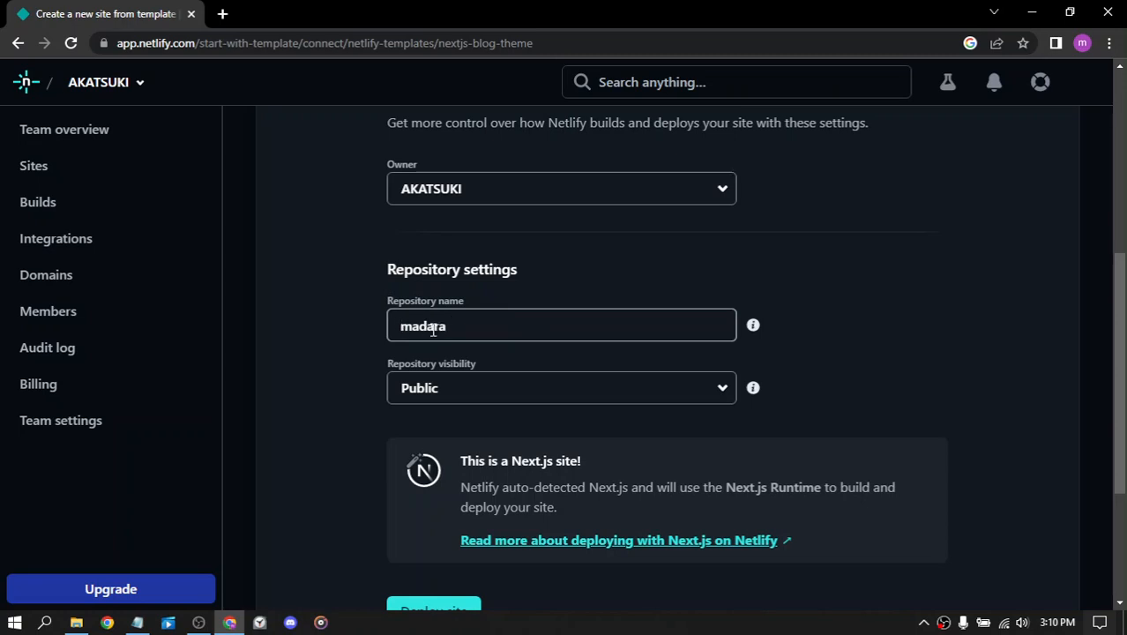
- Set the repository visibility to Private and deploy the site
{"action": "left_click", "coordinate": [723, 393]}
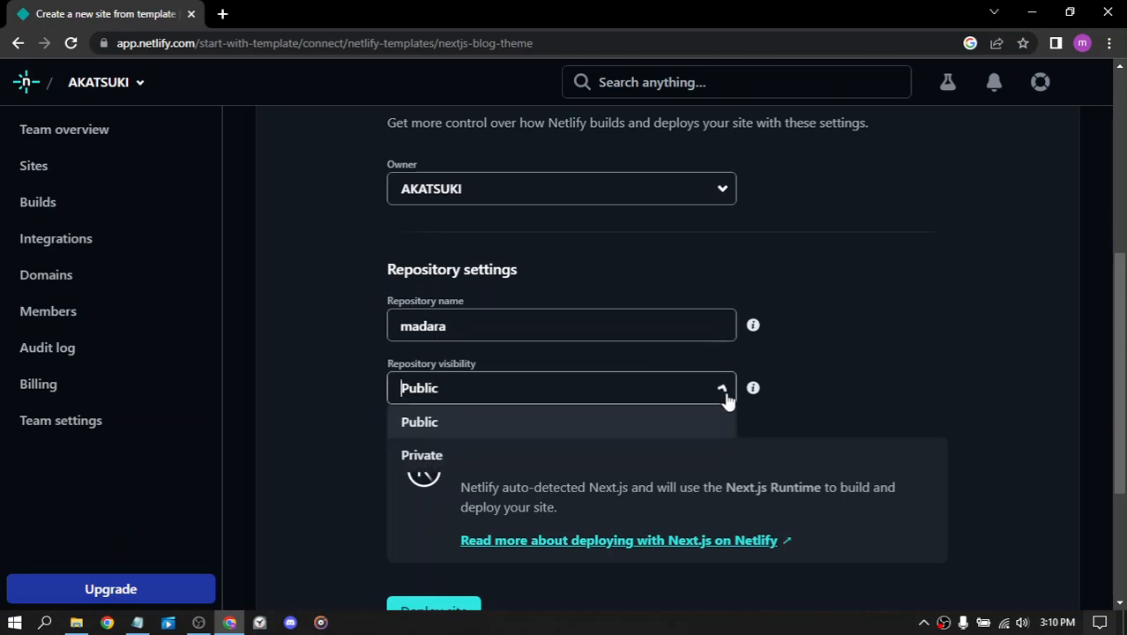
{"action": "left_click", "coordinate": [439, 459]}
{"action": "scroll", "coordinate": [819, 291], "scroll_direction": "down", "scroll_amount": 3}
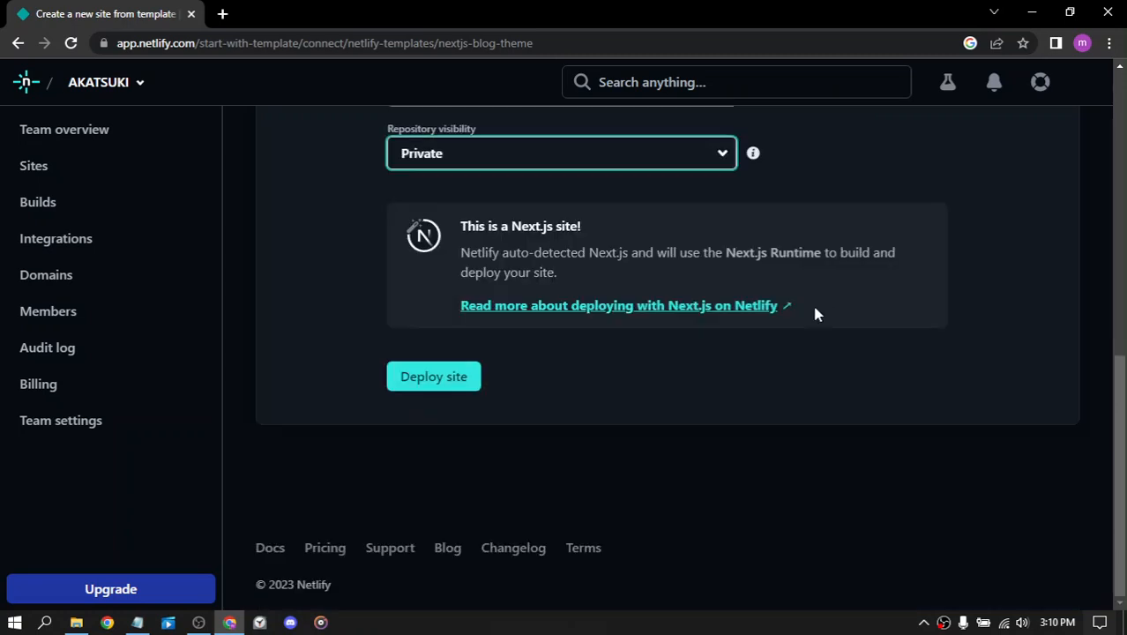
{"action": "left_click", "coordinate": [430, 379]}
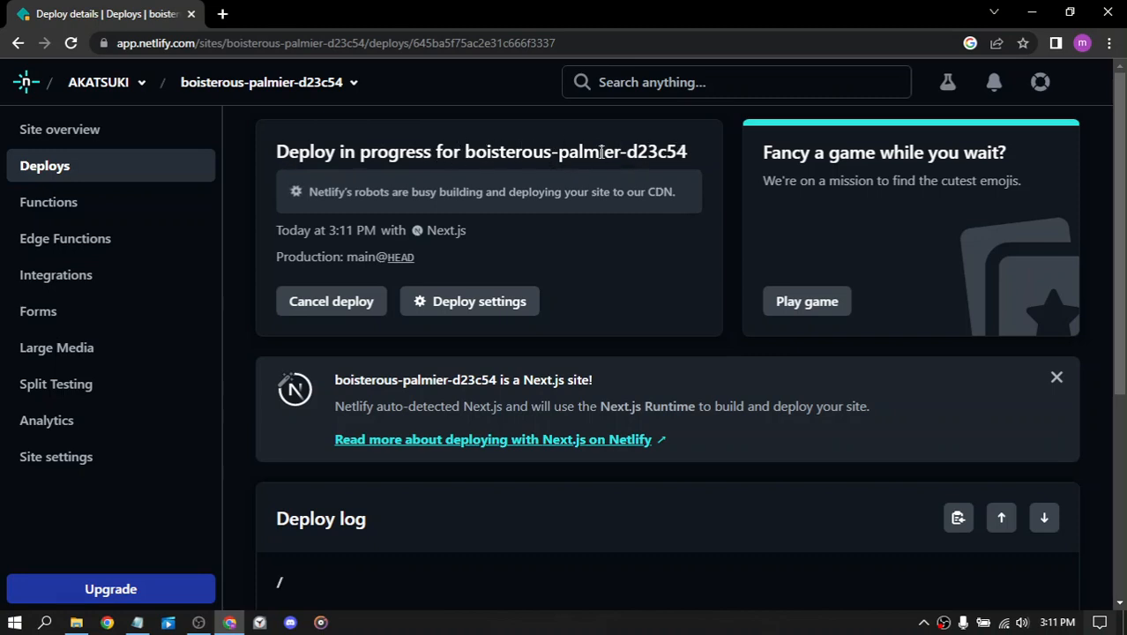
- Examine the deploy details page and read through the deploy log while the site builds
{"action": "scroll", "coordinate": [630, 166], "scroll_direction": "down", "scroll_amount": 2}
{"action": "scroll", "coordinate": [630, 166], "scroll_direction": "up", "scroll_amount": 2}
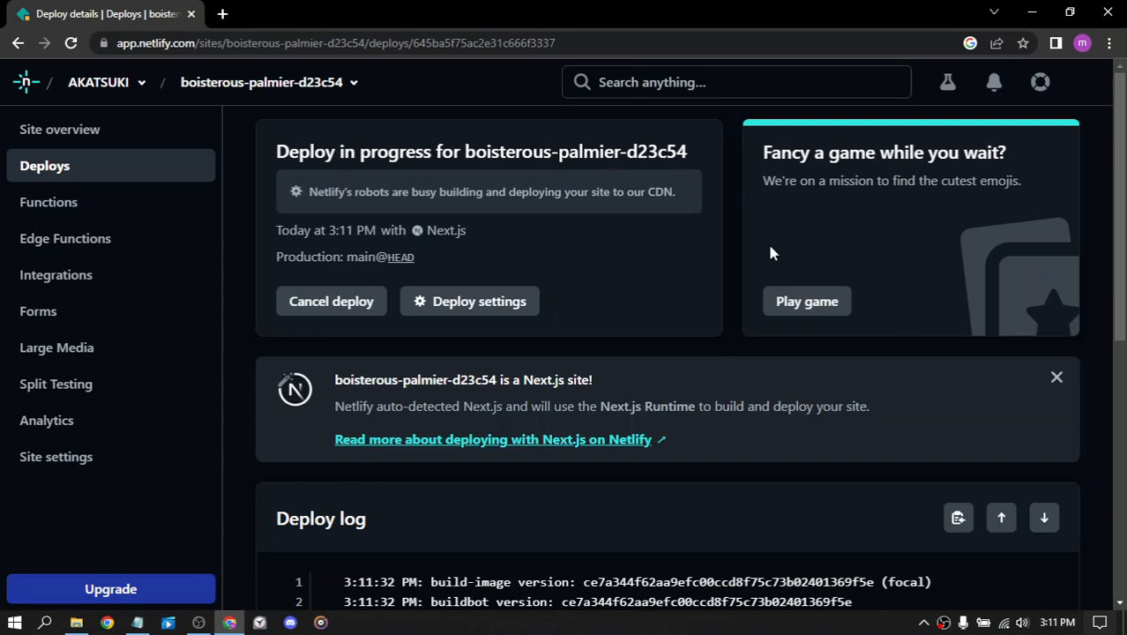
{"action": "scroll", "coordinate": [722, 264], "scroll_direction": "down", "scroll_amount": 8}
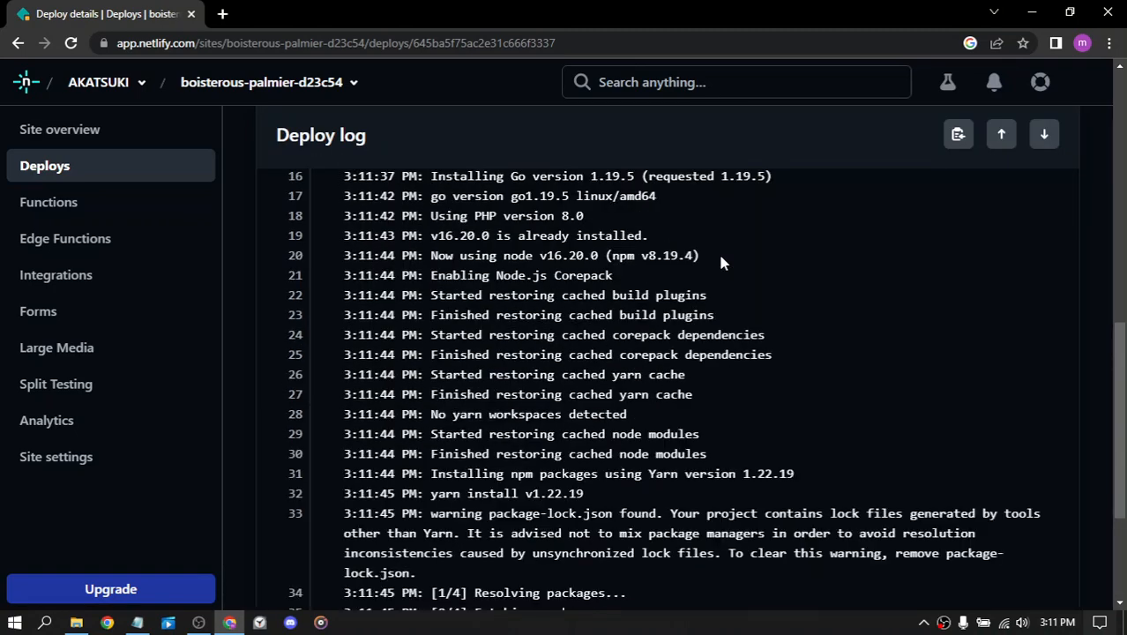
{"action": "scroll", "coordinate": [720, 262], "scroll_direction": "down", "scroll_amount": 3}
{"action": "scroll", "coordinate": [720, 262], "scroll_direction": "up", "scroll_amount": 4}
{"action": "scroll", "coordinate": [719, 262], "scroll_direction": "up", "scroll_amount": 6}
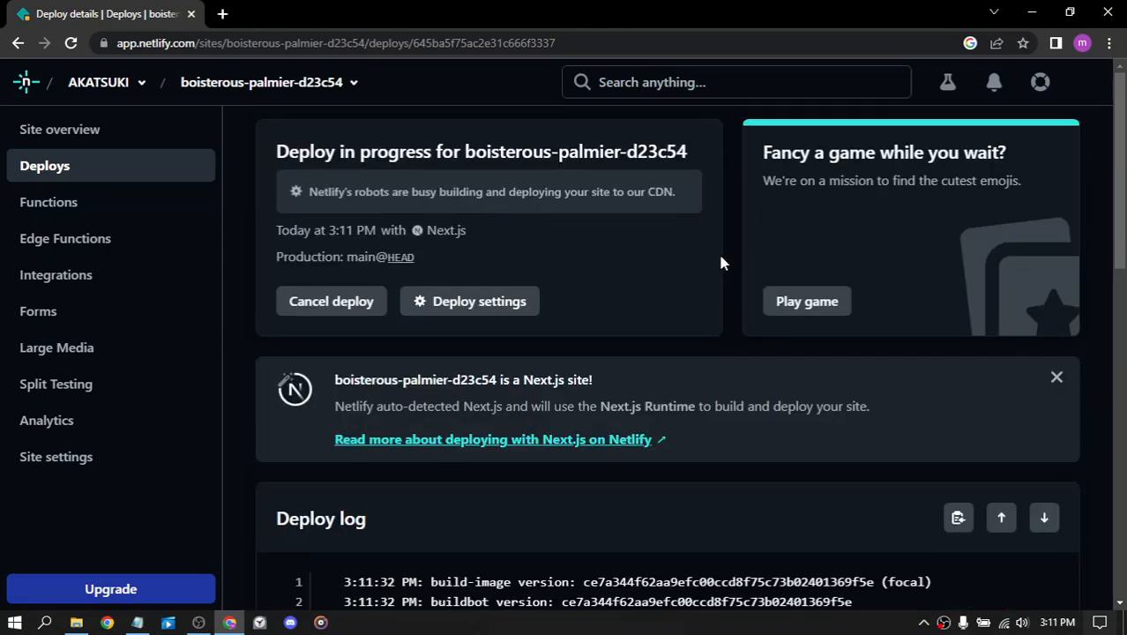
- Start the Match the pairs game and turn over cards until the two orange capybaras are paired
{"action": "left_click", "coordinate": [830, 305]}
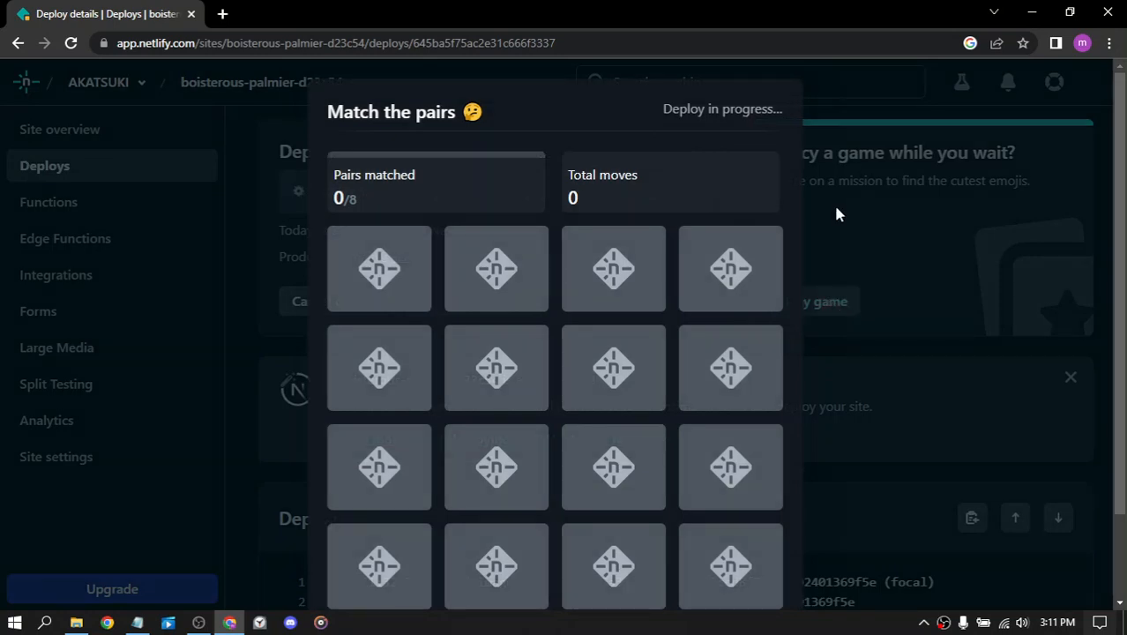
{"action": "left_click", "coordinate": [628, 256]}
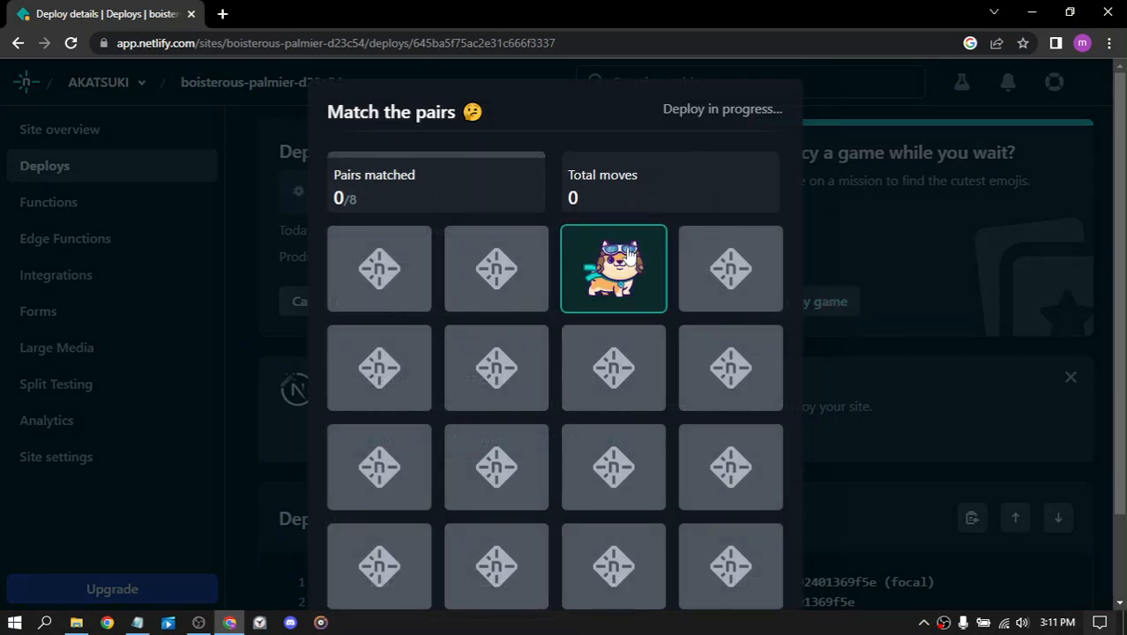
{"action": "left_click", "coordinate": [730, 368]}
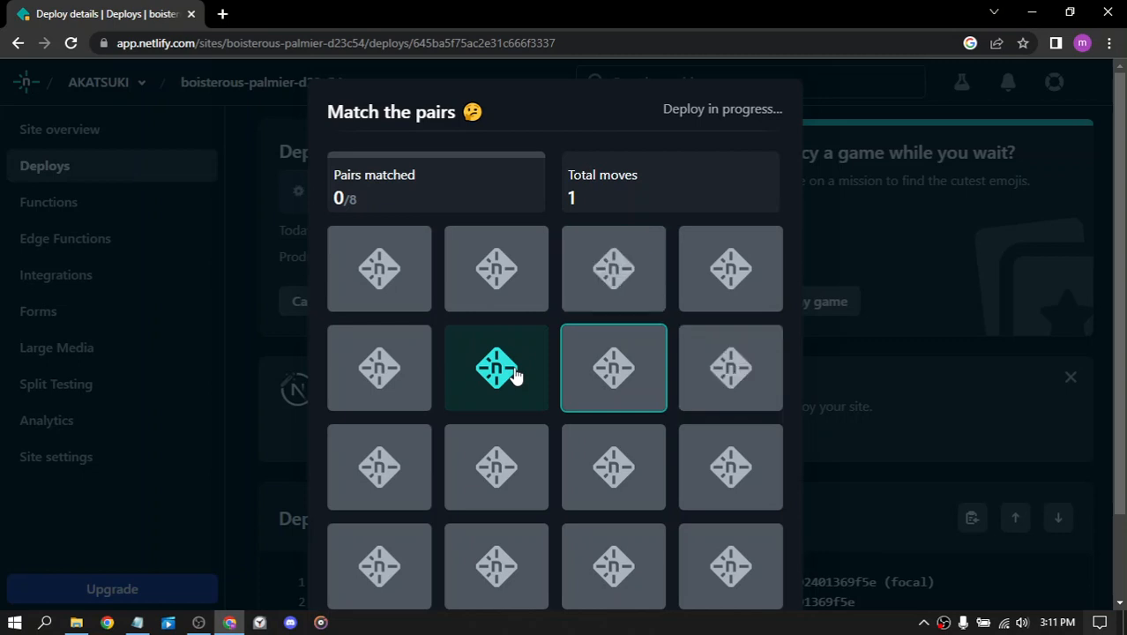
{"action": "left_click", "coordinate": [515, 374]}
{"action": "left_click", "coordinate": [616, 371]}
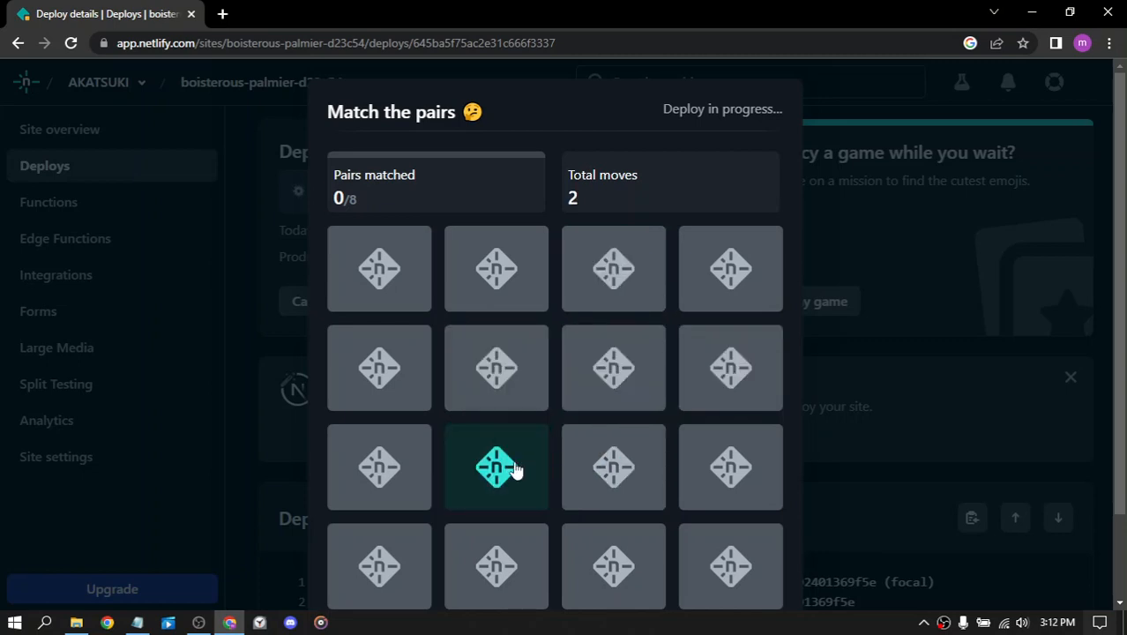
{"action": "left_click", "coordinate": [516, 467]}
{"action": "left_click", "coordinate": [523, 392]}
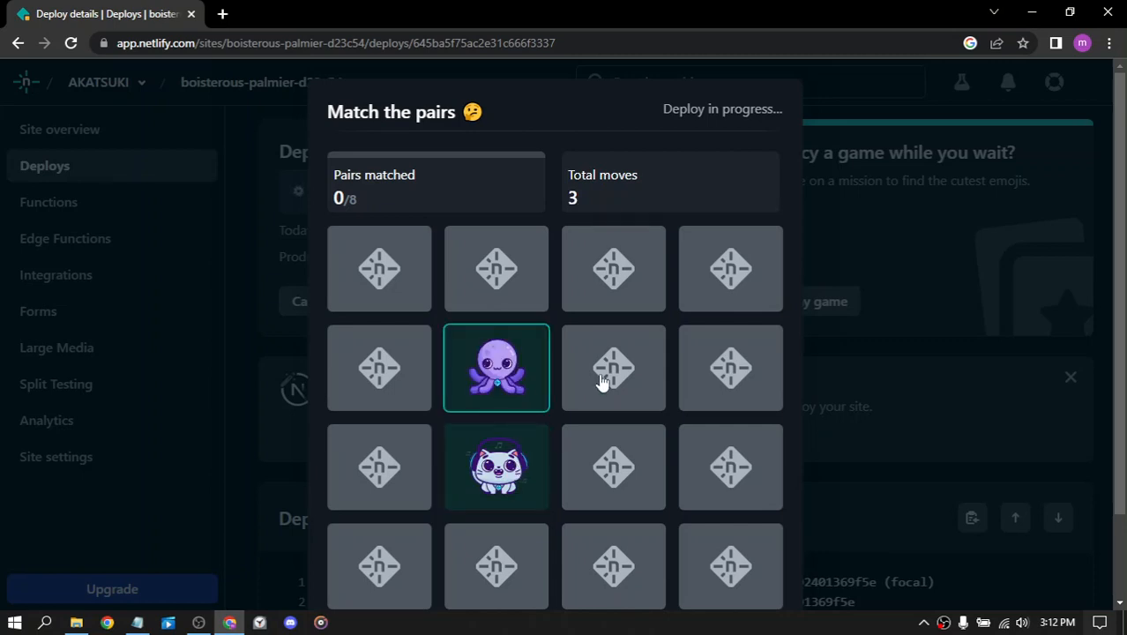
{"action": "left_click", "coordinate": [618, 472]}
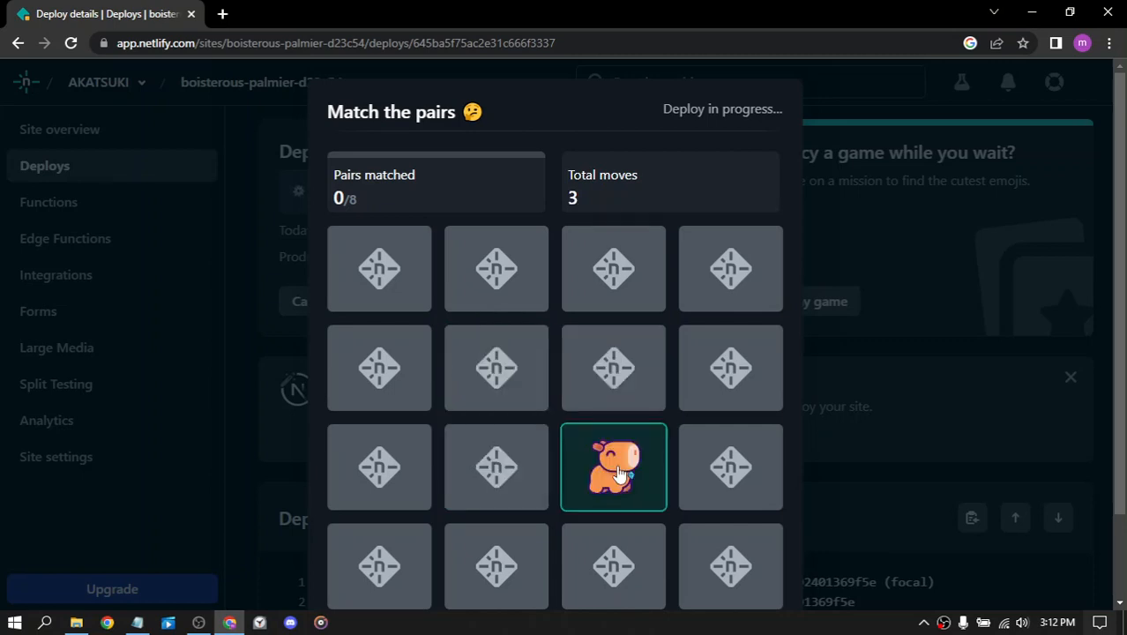
{"action": "left_click", "coordinate": [723, 353]}
- Turn over more game cards and pair the two purple octopuses in the second row
{"action": "left_click", "coordinate": [735, 273]}
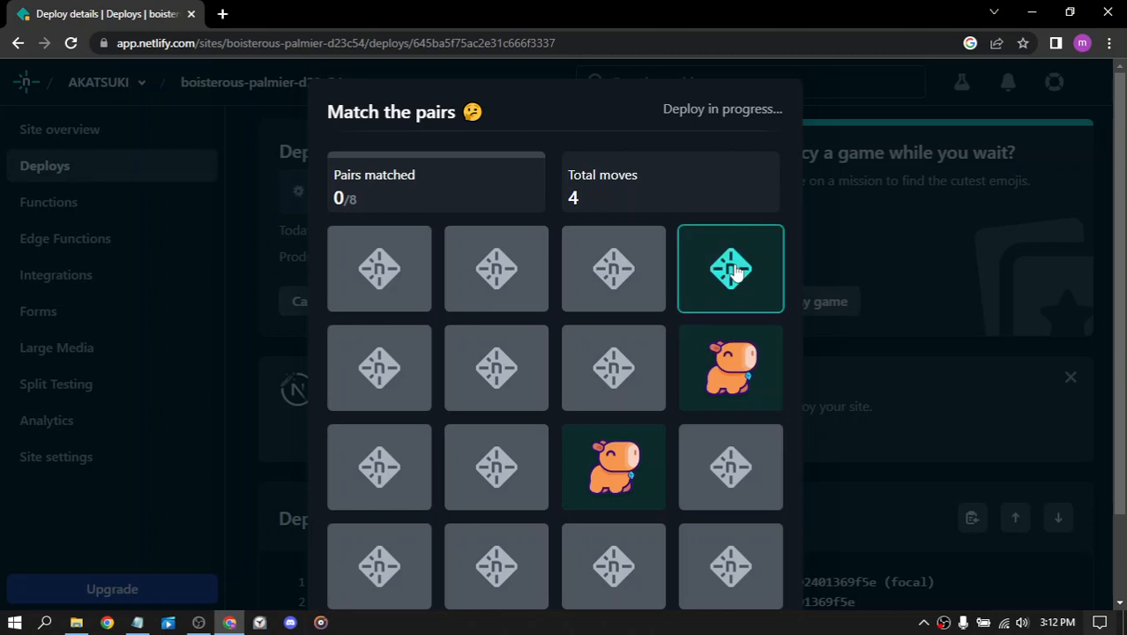
{"action": "left_click", "coordinate": [496, 280]}
{"action": "left_click", "coordinate": [366, 291]}
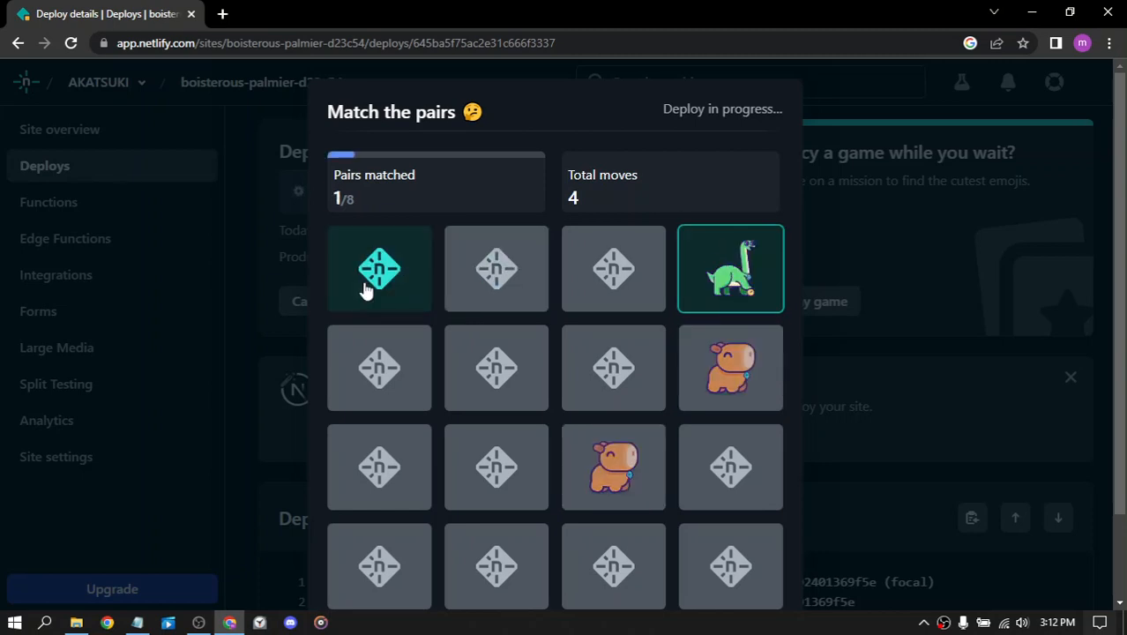
{"action": "left_click", "coordinate": [379, 365]}
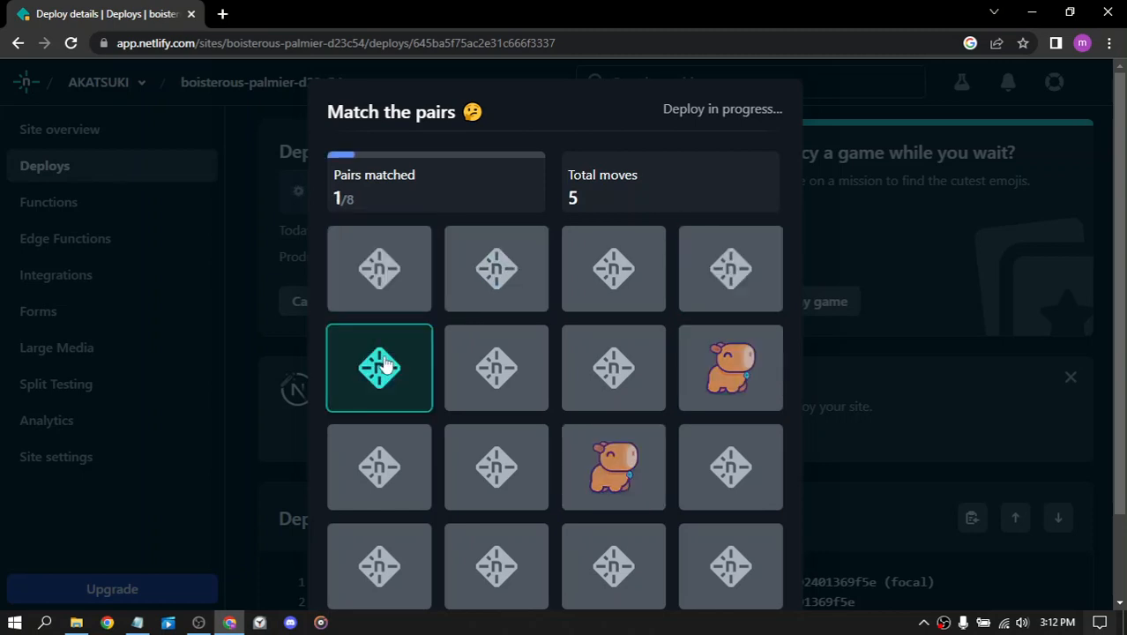
{"action": "left_click", "coordinate": [503, 374]}
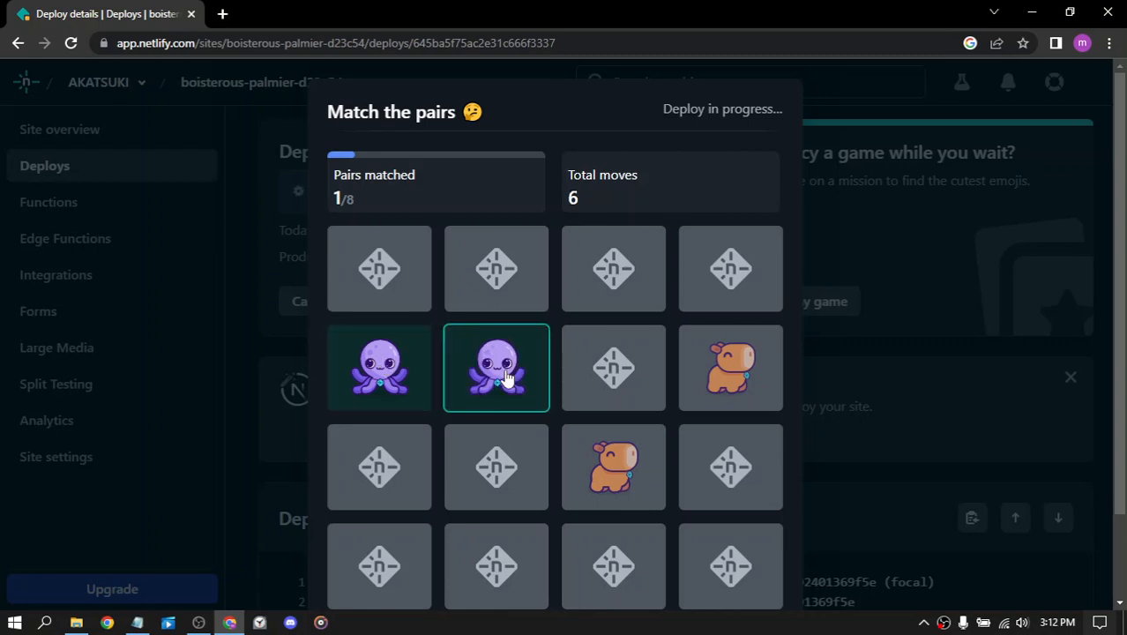
- Pair the green dinosaur in the fourth row with the one in the first row
{"action": "left_click", "coordinate": [348, 495]}
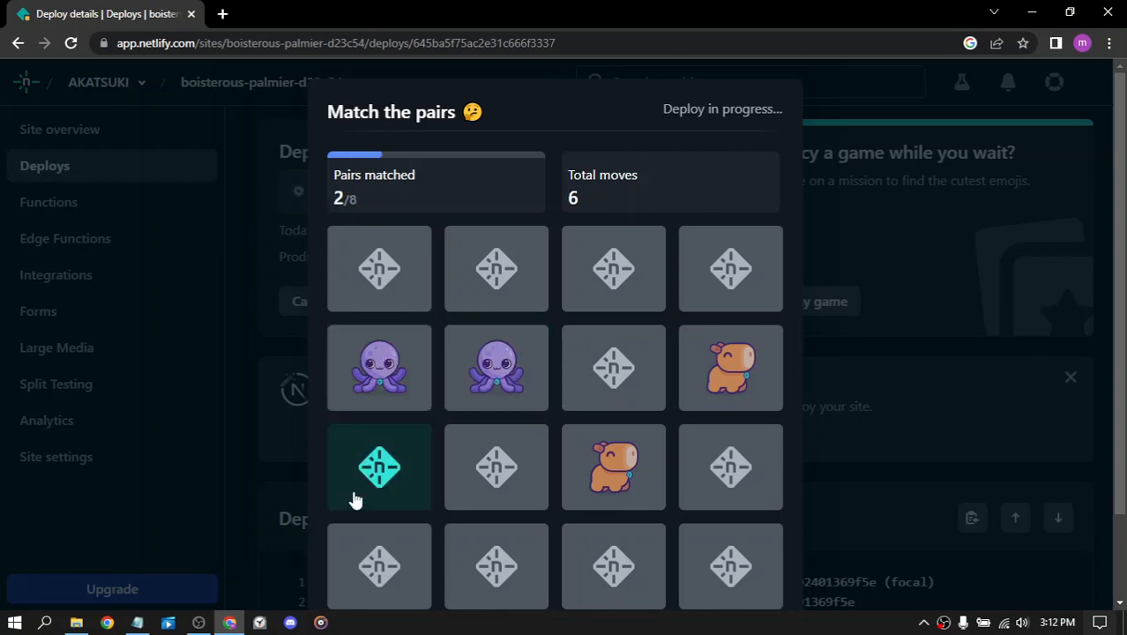
{"action": "left_click", "coordinate": [390, 564]}
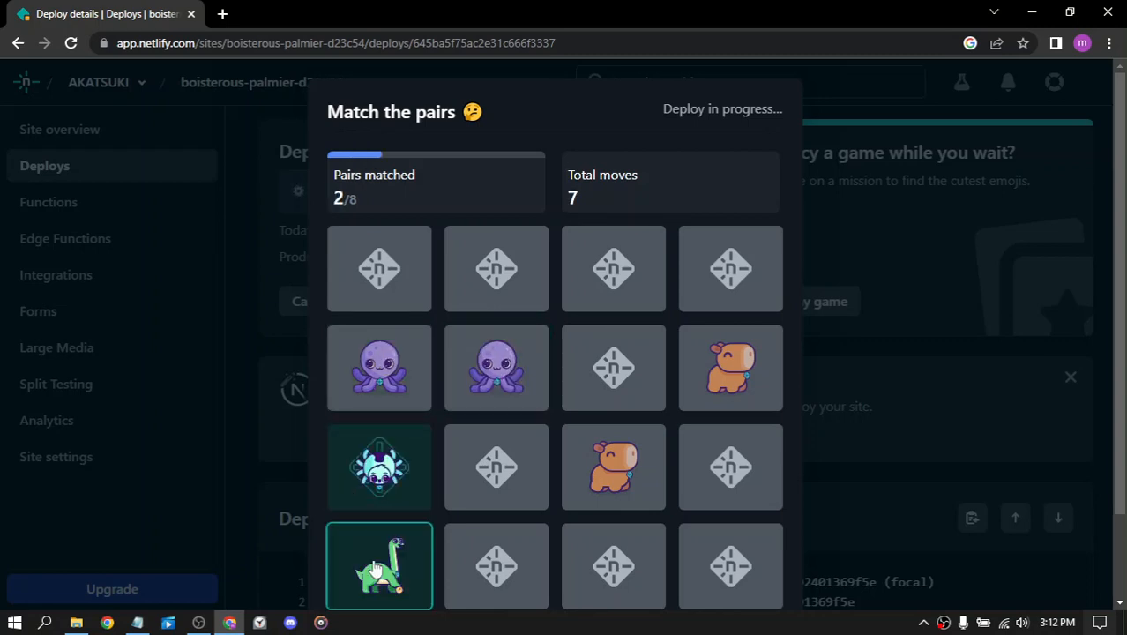
{"action": "left_click", "coordinate": [481, 508]}
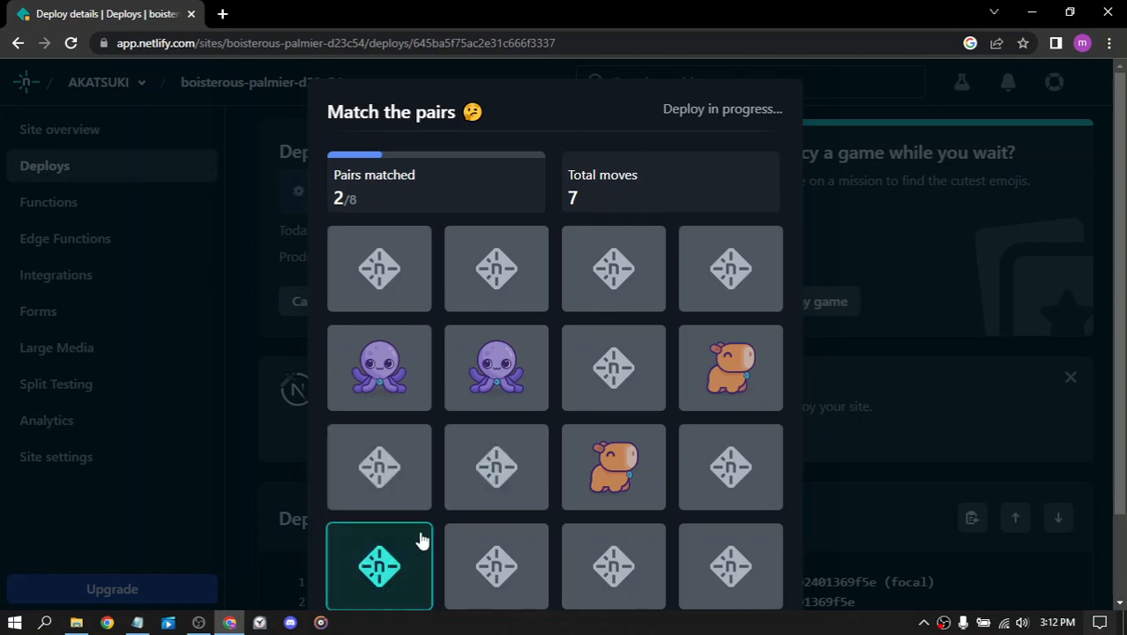
{"action": "left_click", "coordinate": [401, 555]}
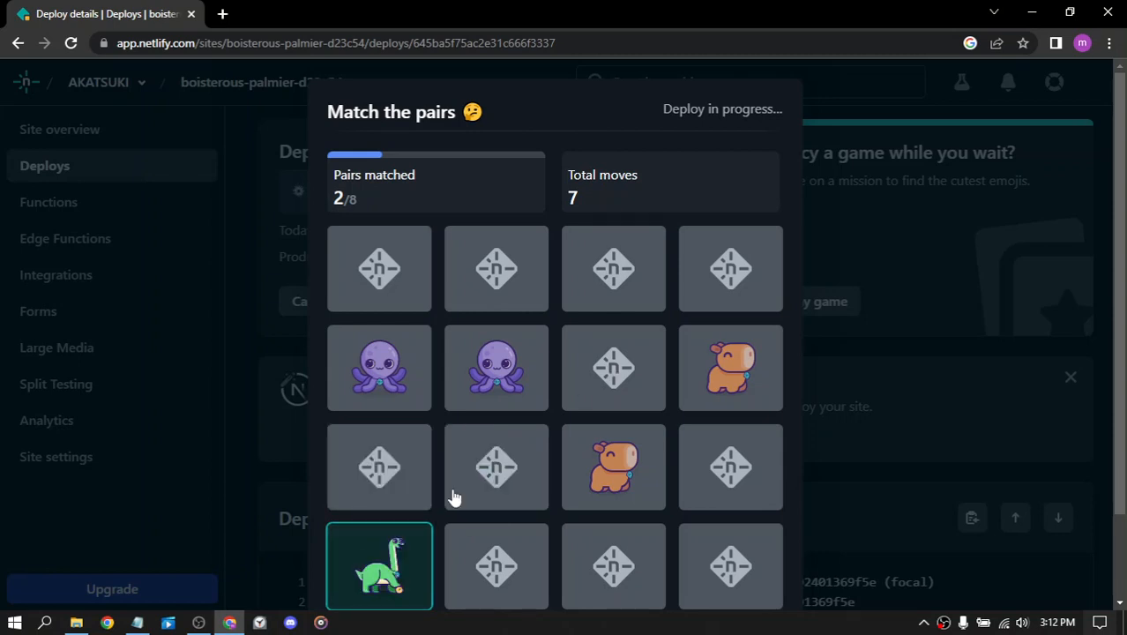
{"action": "left_click", "coordinate": [713, 271]}
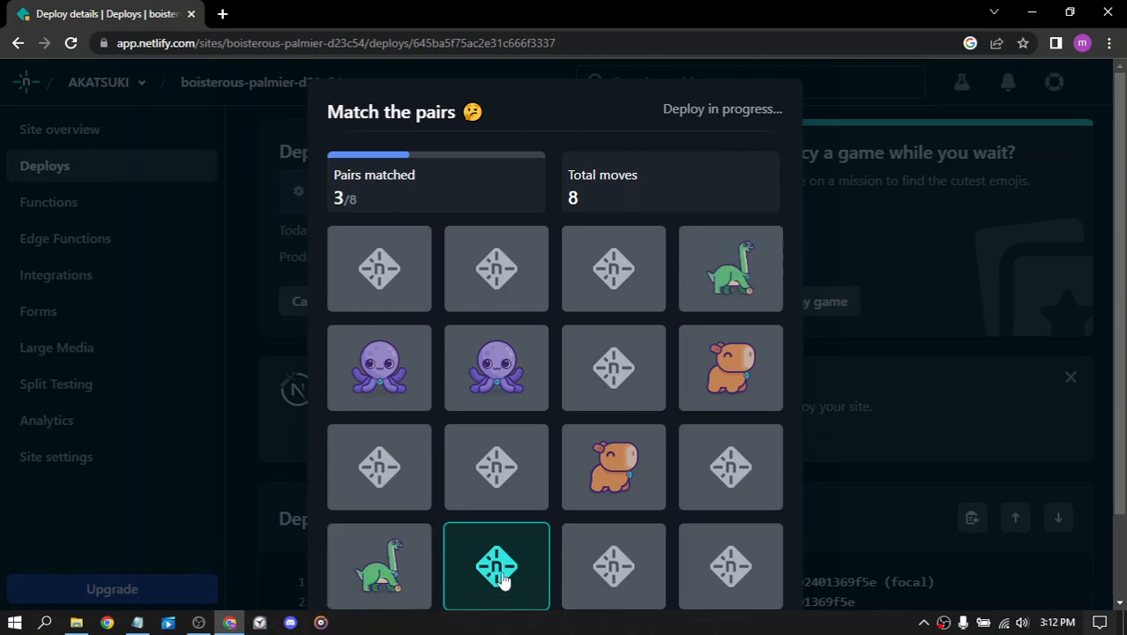
- Reveal further game cards and pair the two cats wearing headphones
{"action": "left_click", "coordinate": [507, 577]}
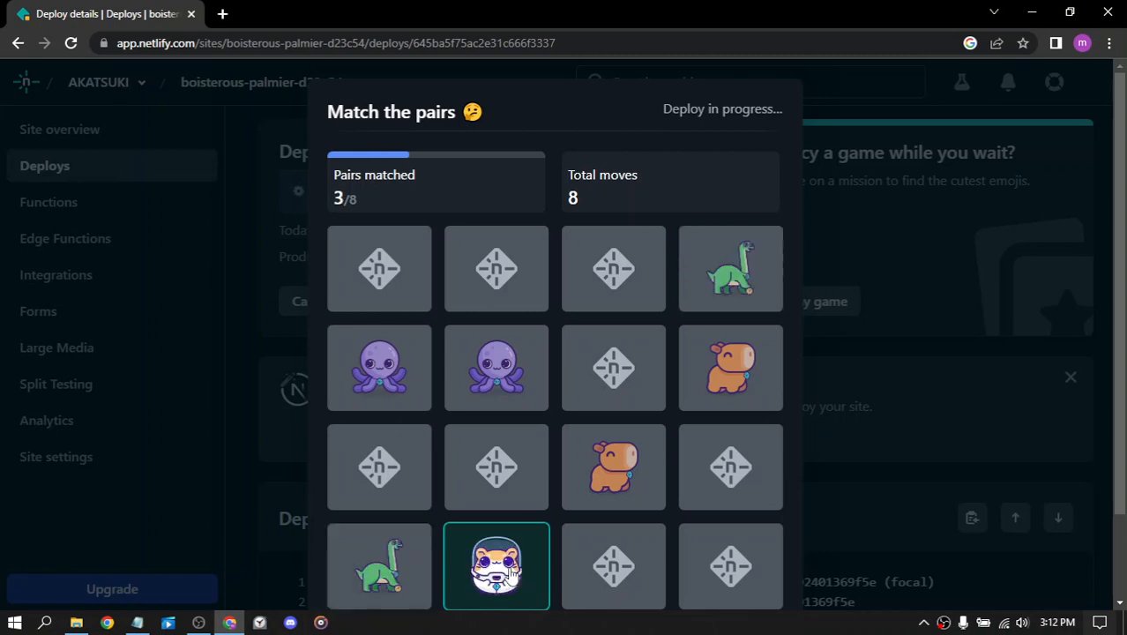
{"action": "left_click", "coordinate": [610, 555]}
{"action": "left_click", "coordinate": [497, 269]}
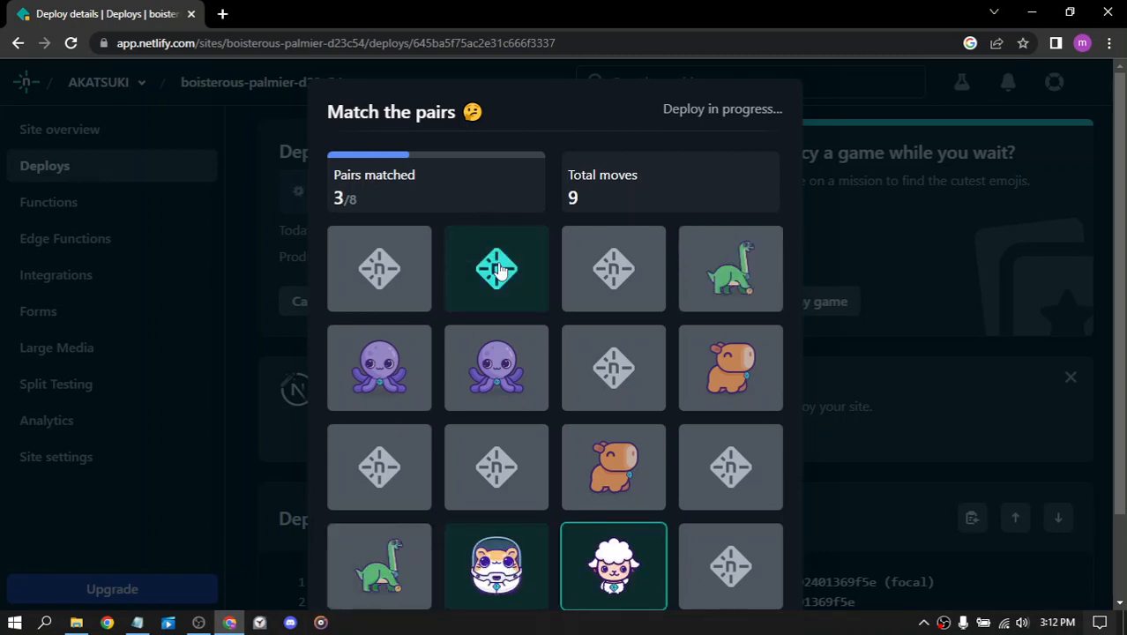
{"action": "left_click", "coordinate": [614, 361]}
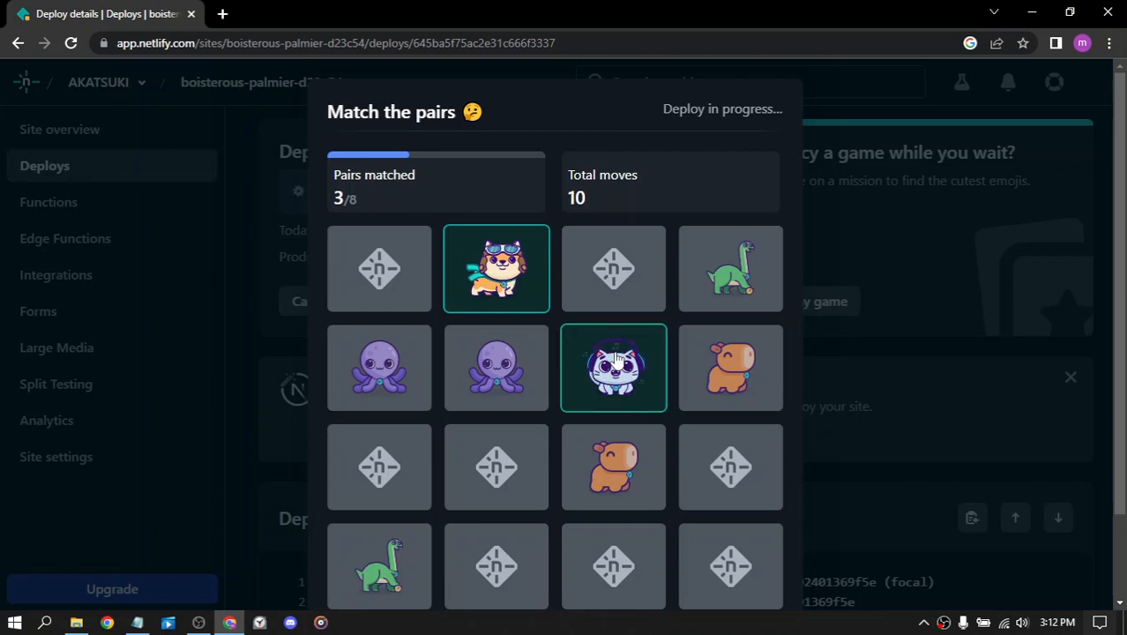
{"action": "left_click", "coordinate": [496, 467]}
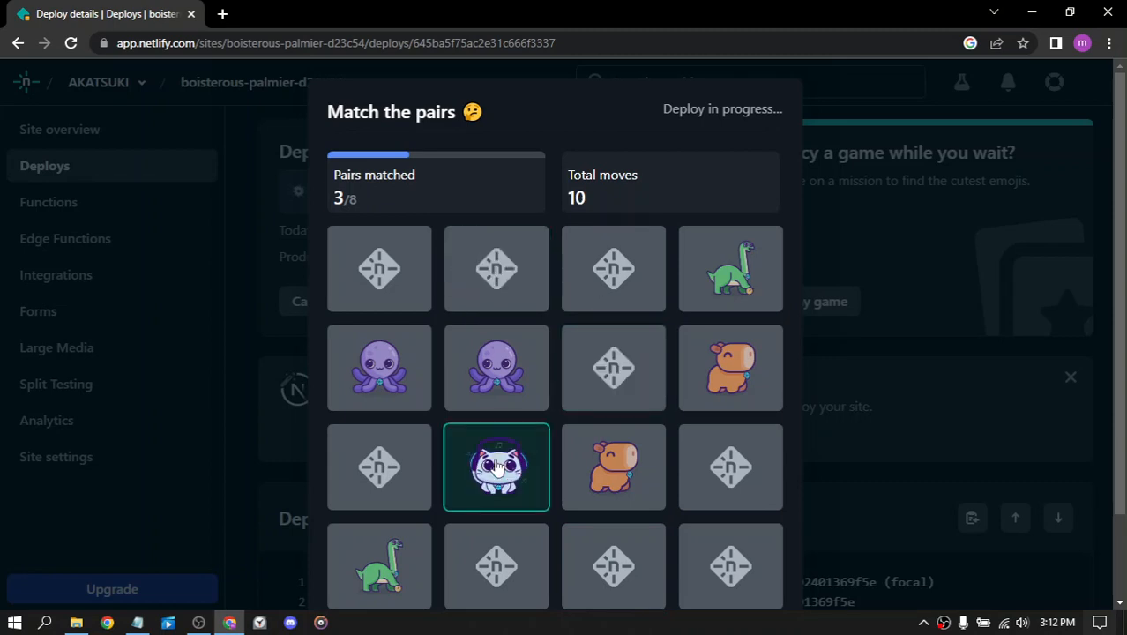
{"action": "left_click", "coordinate": [617, 387]}
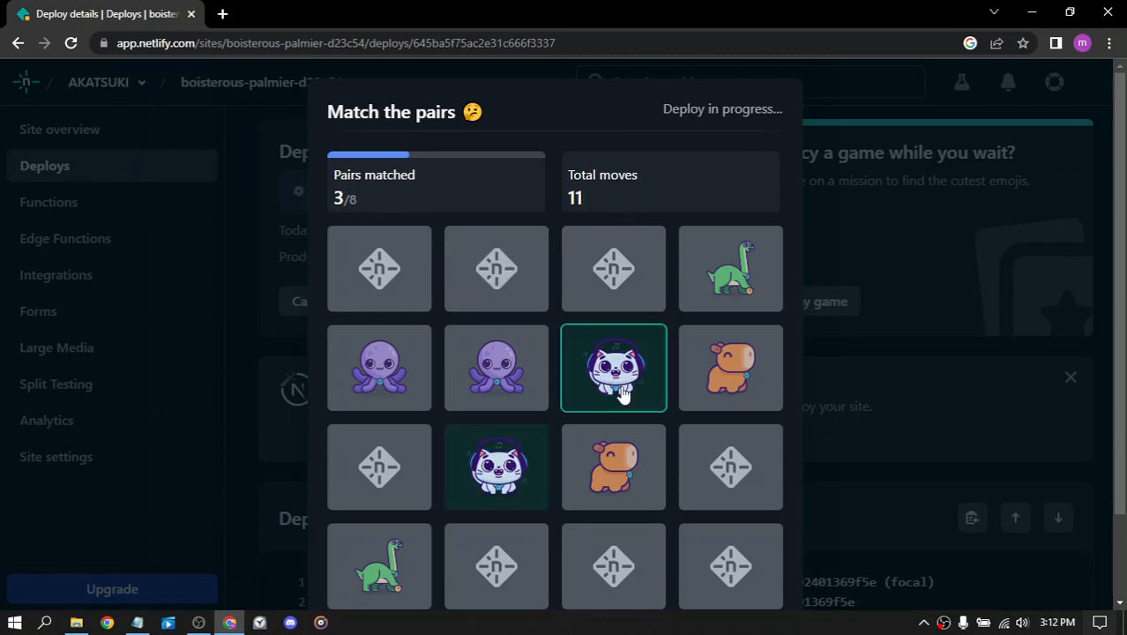
- Pair the two dogs with goggles, and find and pair the two teal creatures
{"action": "left_click", "coordinate": [608, 266]}
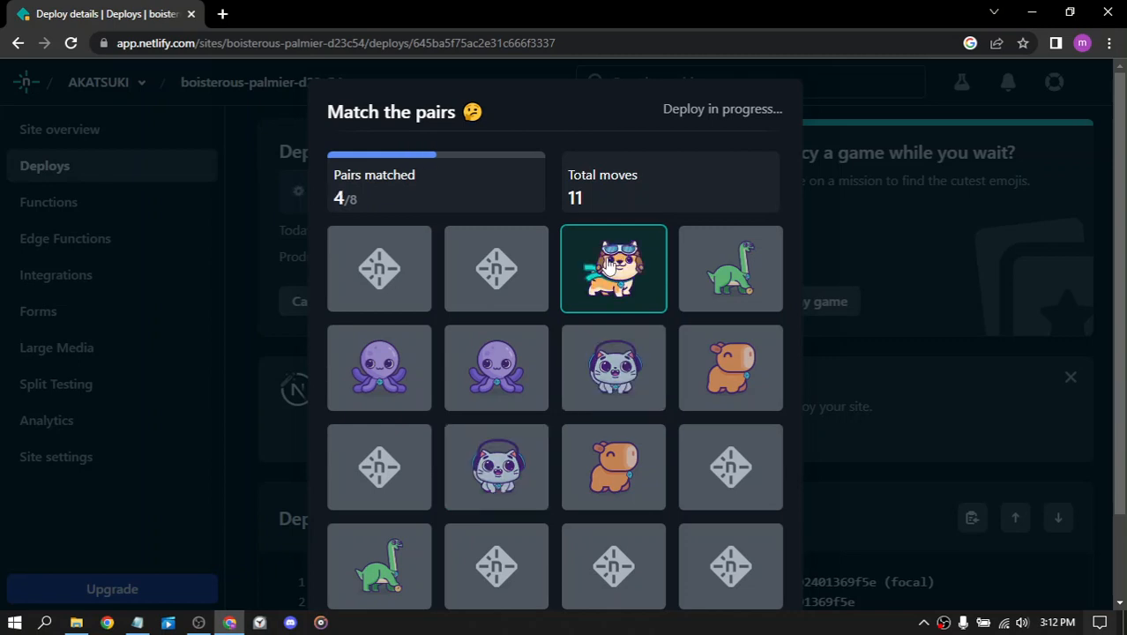
{"action": "left_click", "coordinate": [502, 271]}
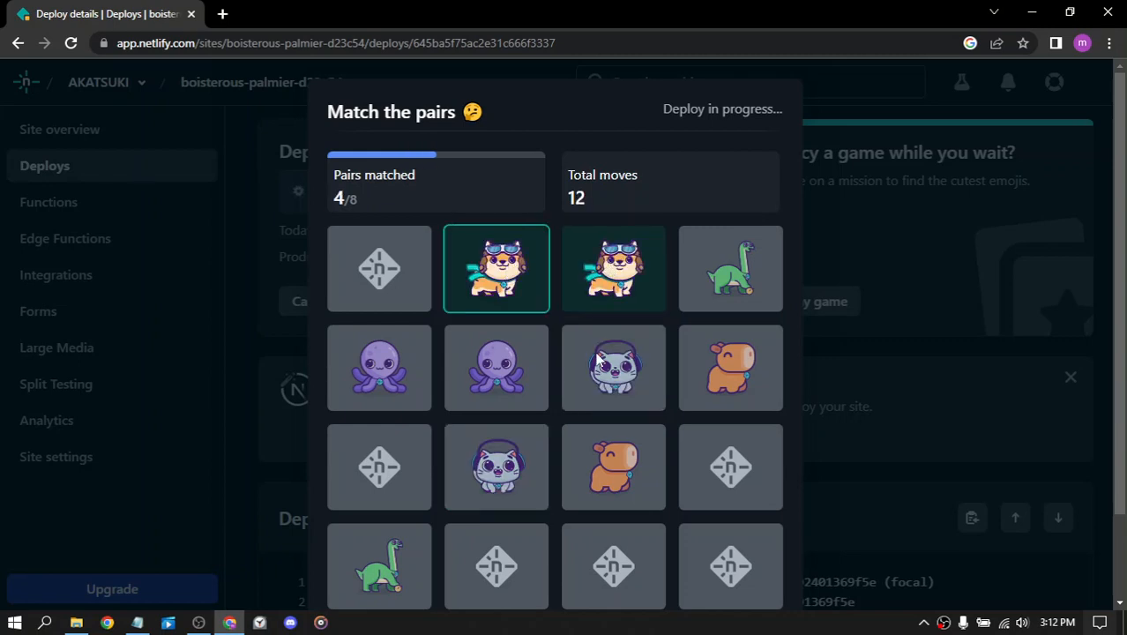
{"action": "left_click", "coordinate": [721, 483]}
{"action": "left_click", "coordinate": [580, 555]}
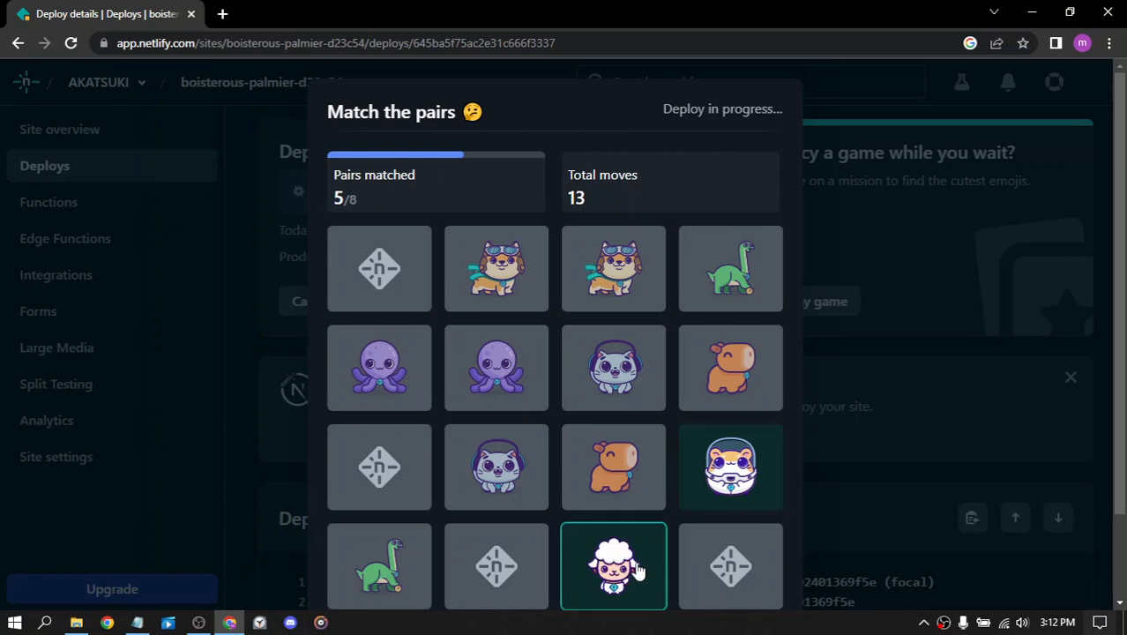
{"action": "left_click", "coordinate": [708, 569]}
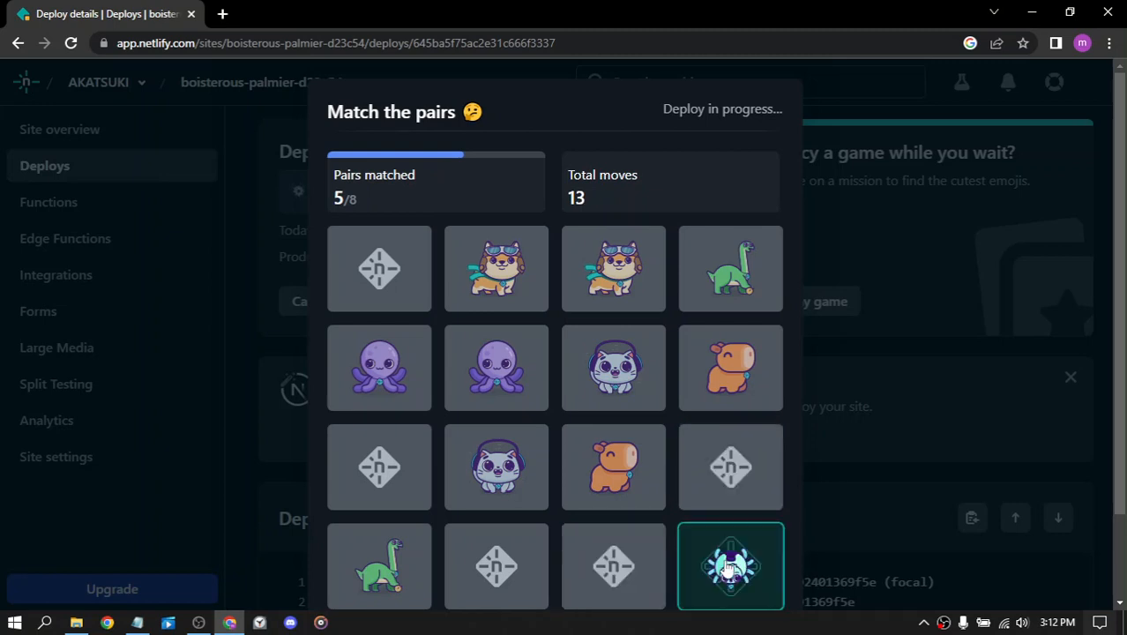
{"action": "left_click", "coordinate": [389, 493]}
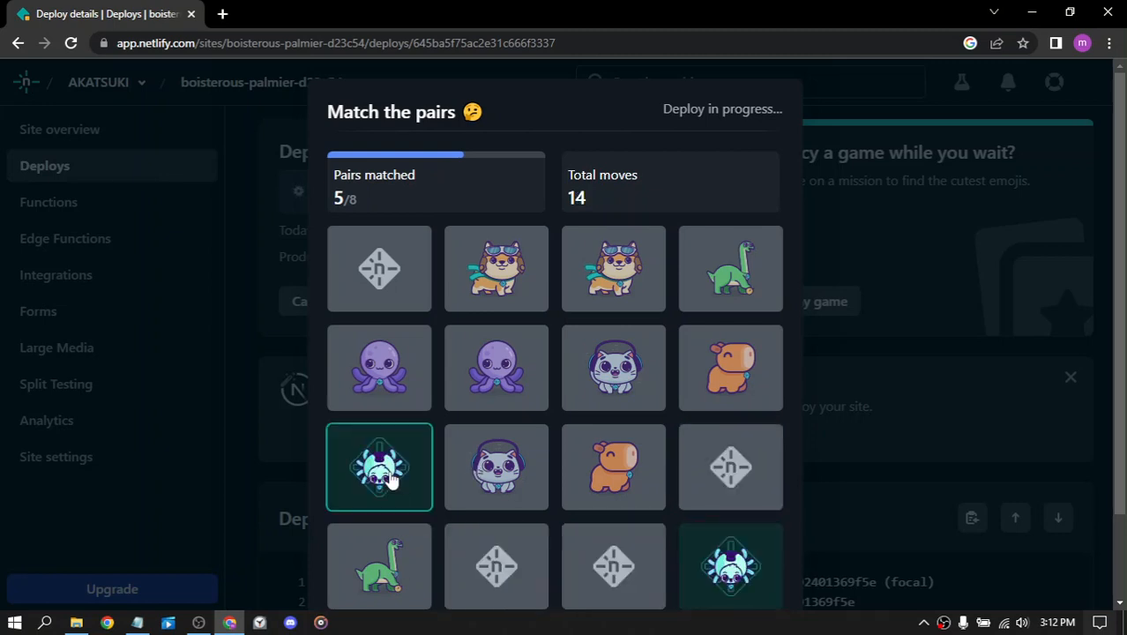
- Pair the sheep in the fourth row with the one in the first row
{"action": "left_click", "coordinate": [620, 572]}
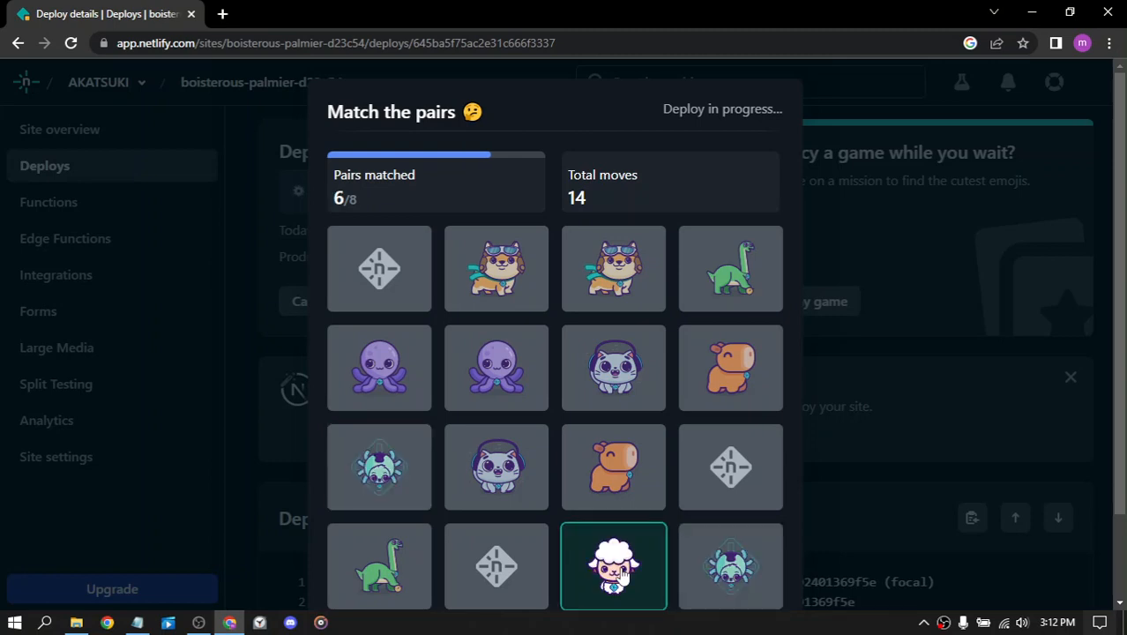
{"action": "left_click", "coordinate": [404, 288]}
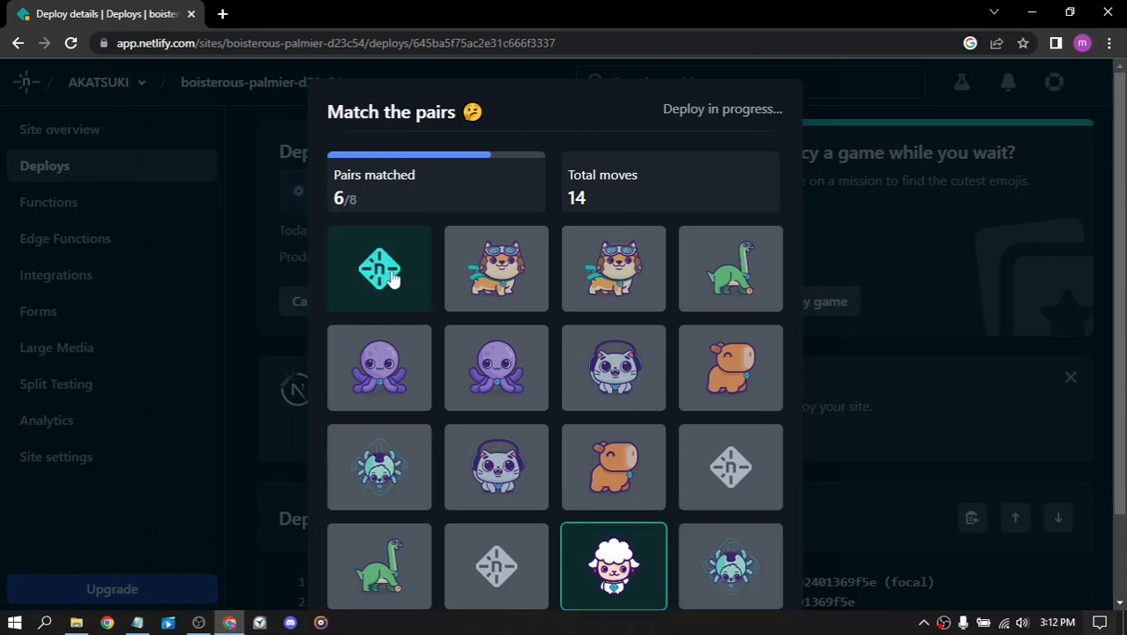
{"action": "left_click", "coordinate": [394, 278]}
- Pair the two hamsters in space helmets and end the game
{"action": "left_click", "coordinate": [732, 471]}
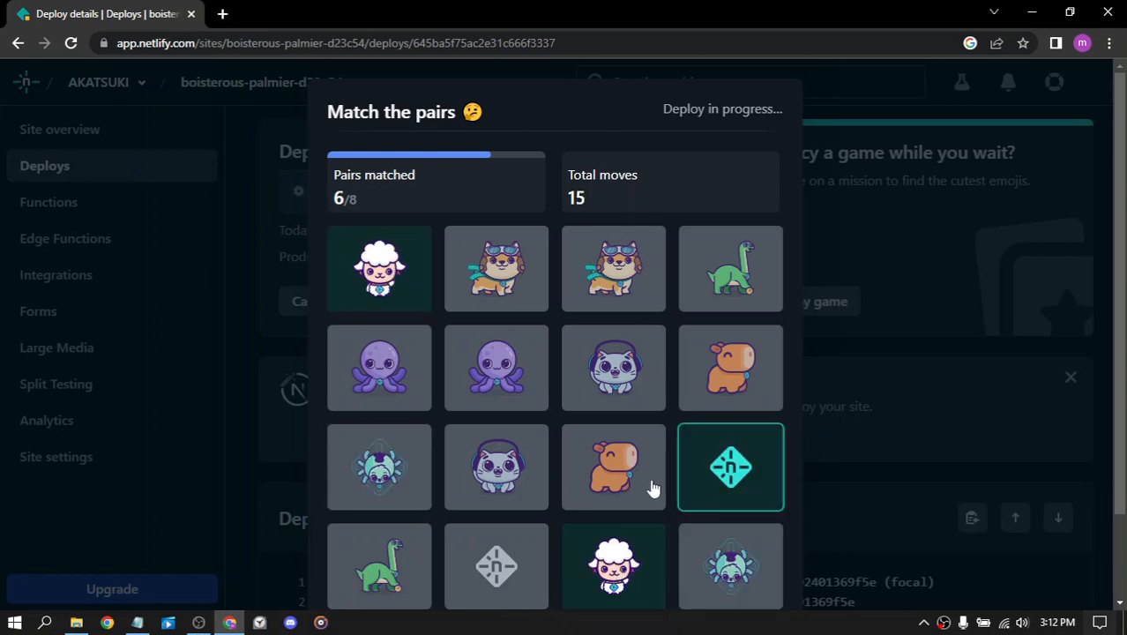
{"action": "left_click", "coordinate": [533, 561]}
{"action": "left_click", "coordinate": [737, 464]}
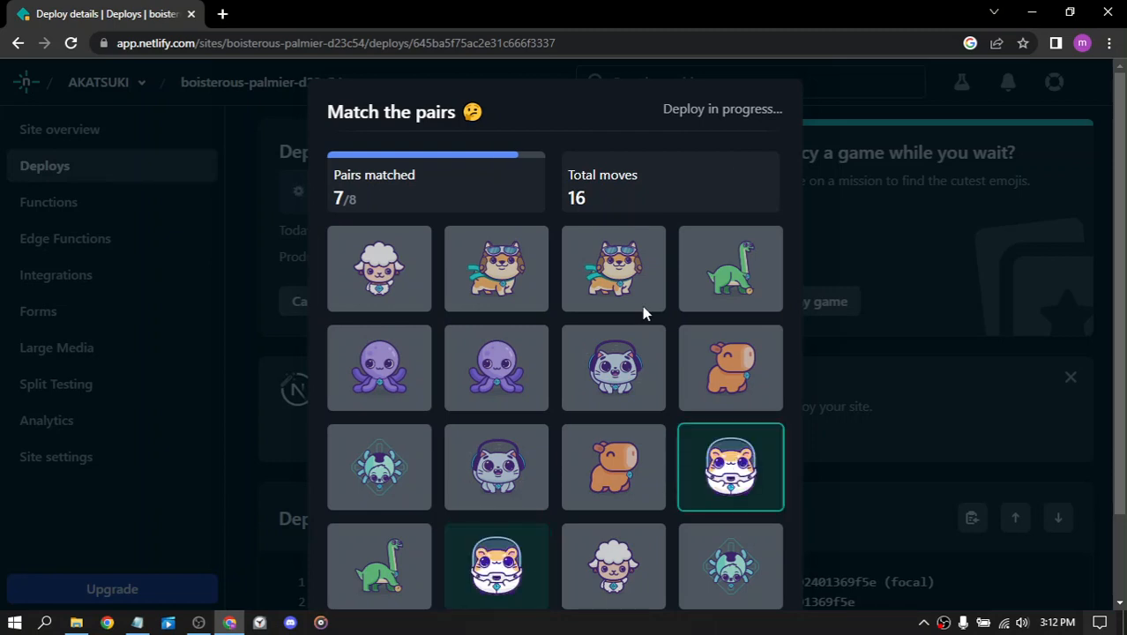
{"action": "scroll", "coordinate": [641, 305], "scroll_direction": "down", "scroll_amount": 2}
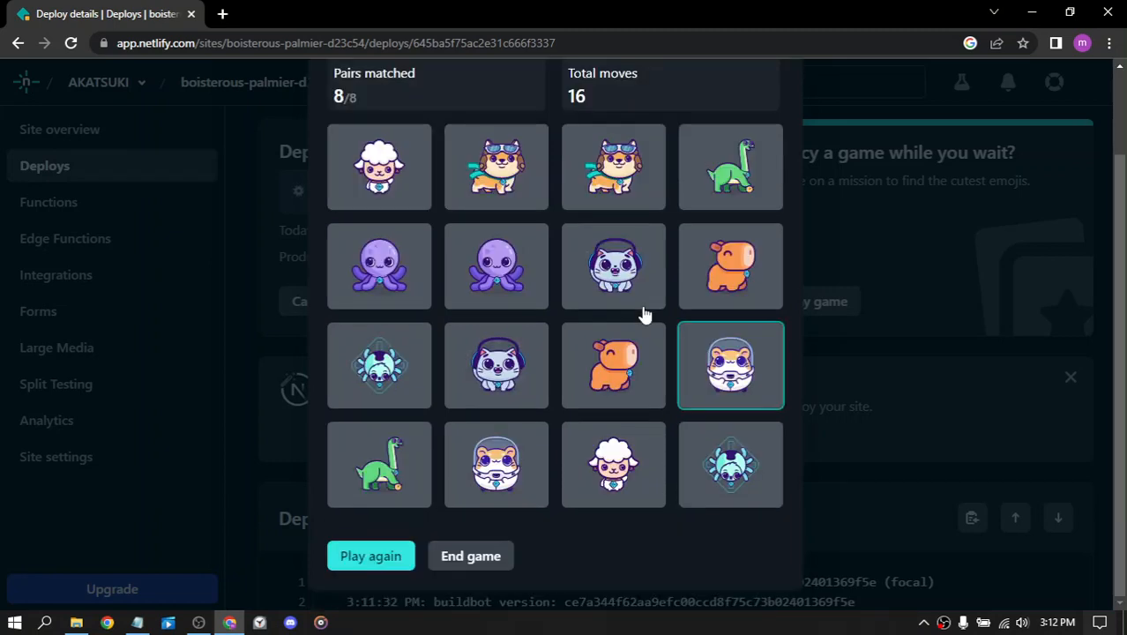
{"action": "left_click", "coordinate": [474, 558]}
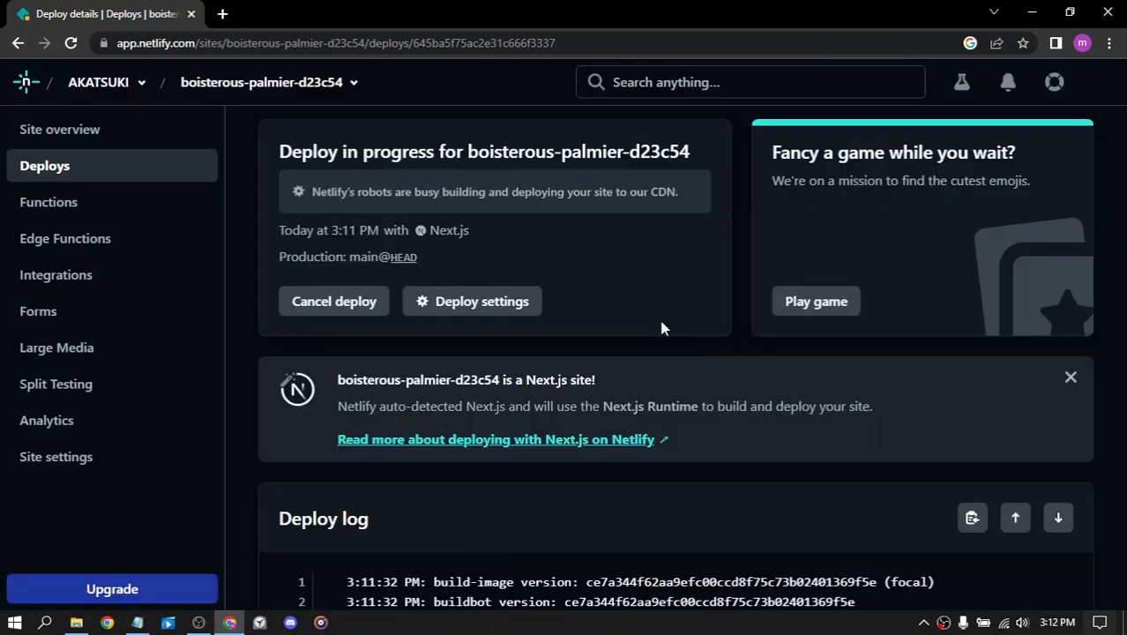
- Read through the deploy log to follow the build's progress and check the deploy's status
{"action": "scroll", "coordinate": [747, 264], "scroll_direction": "down", "scroll_amount": 15}
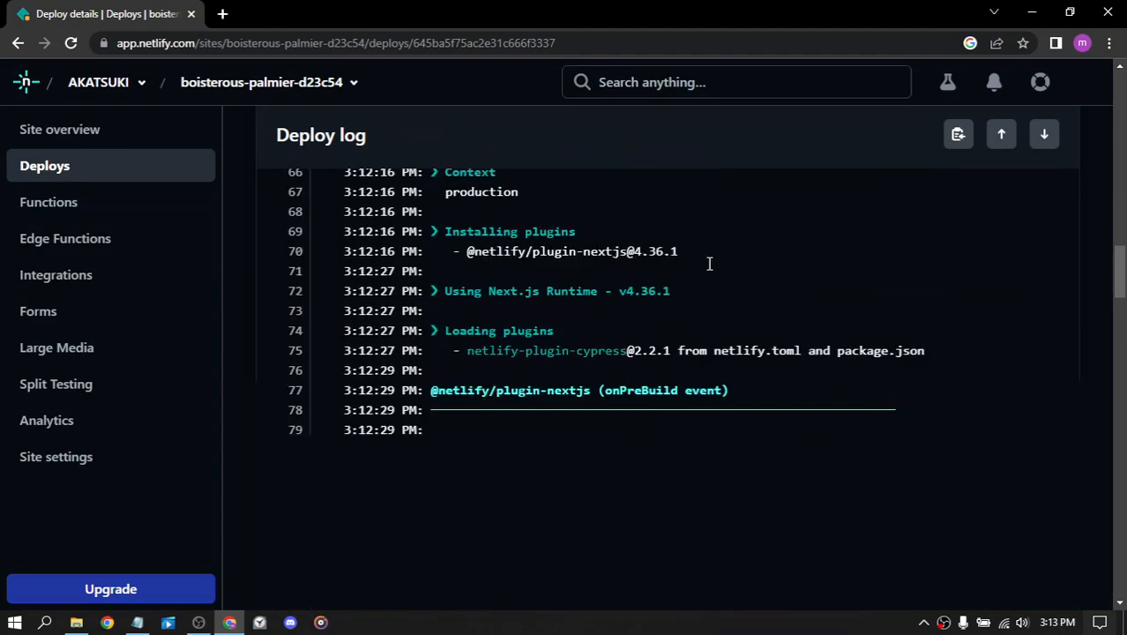
{"action": "scroll", "coordinate": [709, 263], "scroll_direction": "down", "scroll_amount": 20}
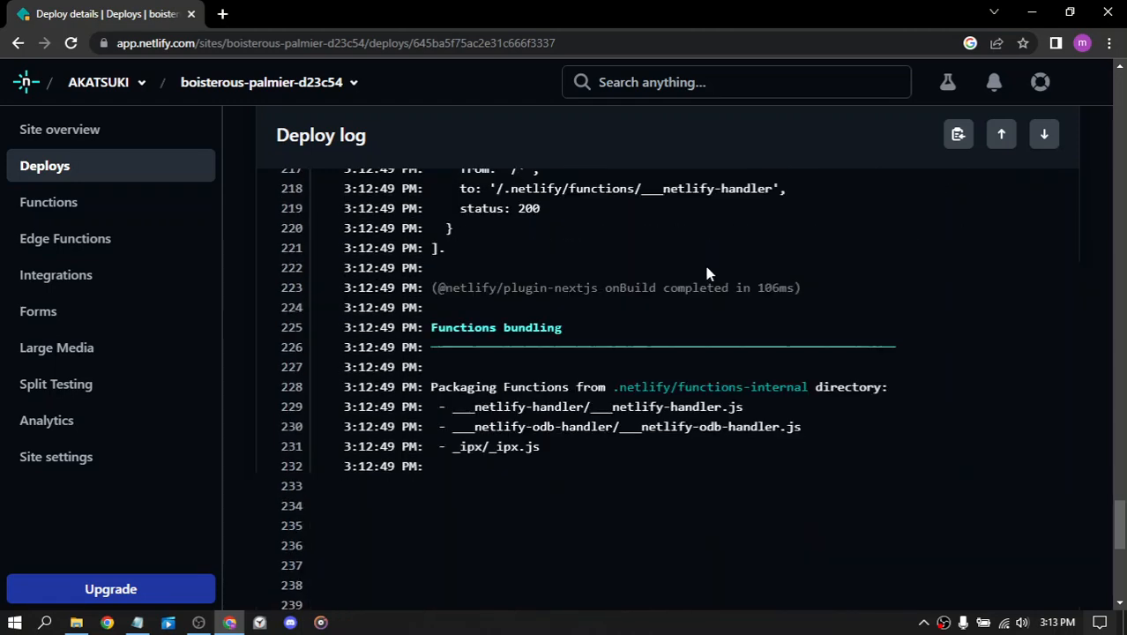
{"action": "scroll", "coordinate": [703, 262], "scroll_direction": "down", "scroll_amount": 5}
{"action": "scroll", "coordinate": [708, 265], "scroll_direction": "down", "scroll_amount": 2}
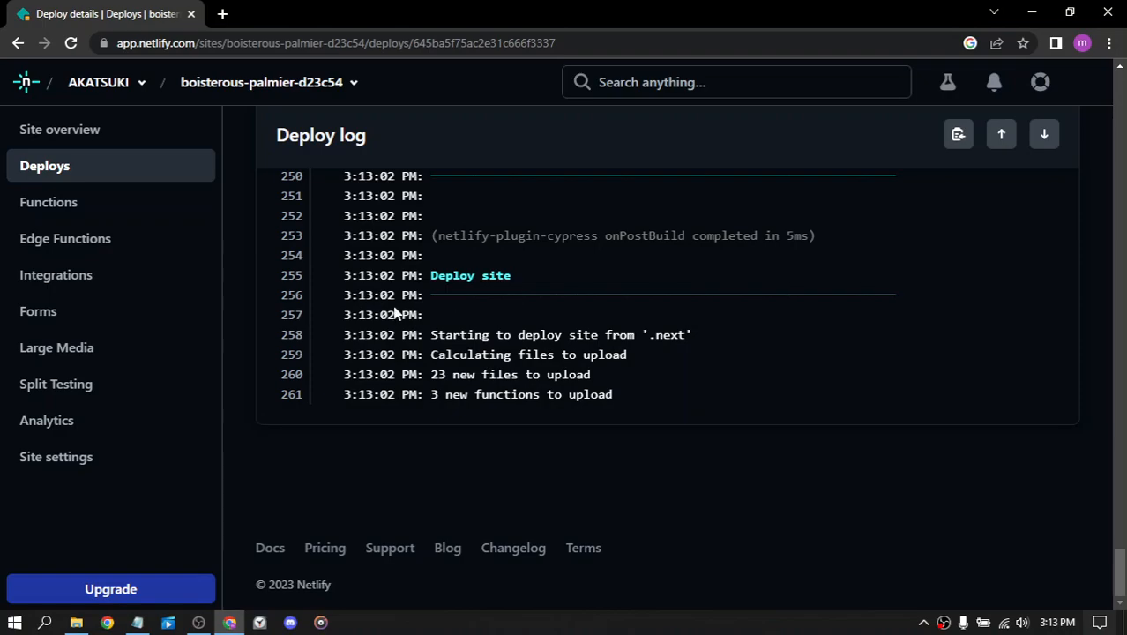
{"action": "scroll", "coordinate": [244, 266], "scroll_direction": "up", "scroll_amount": 6}
{"action": "scroll", "coordinate": [244, 262], "scroll_direction": "up", "scroll_amount": 20}
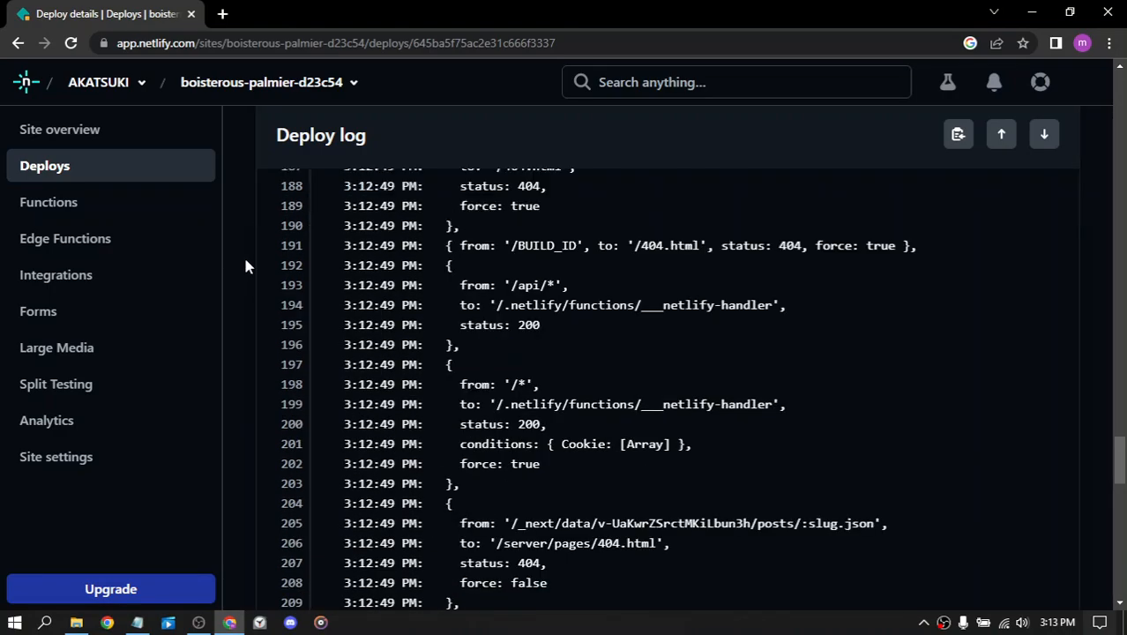
{"action": "scroll", "coordinate": [240, 263], "scroll_direction": "up", "scroll_amount": 10}
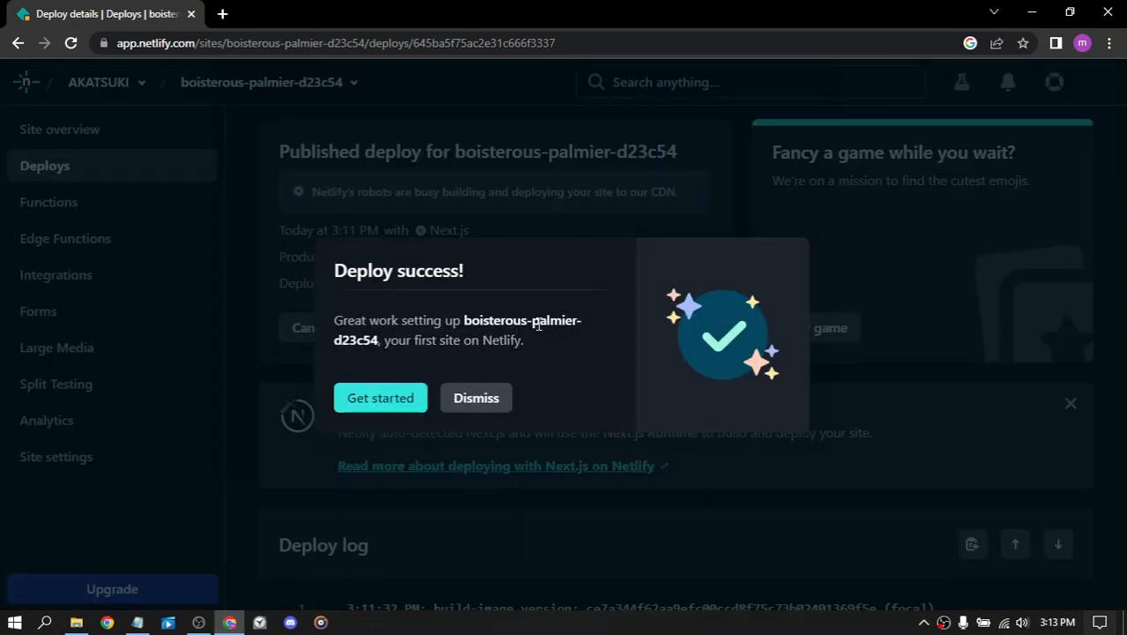
- Get started from the deploy success message and look over the AKATSUKI team overview page
{"action": "left_click", "coordinate": [392, 401]}
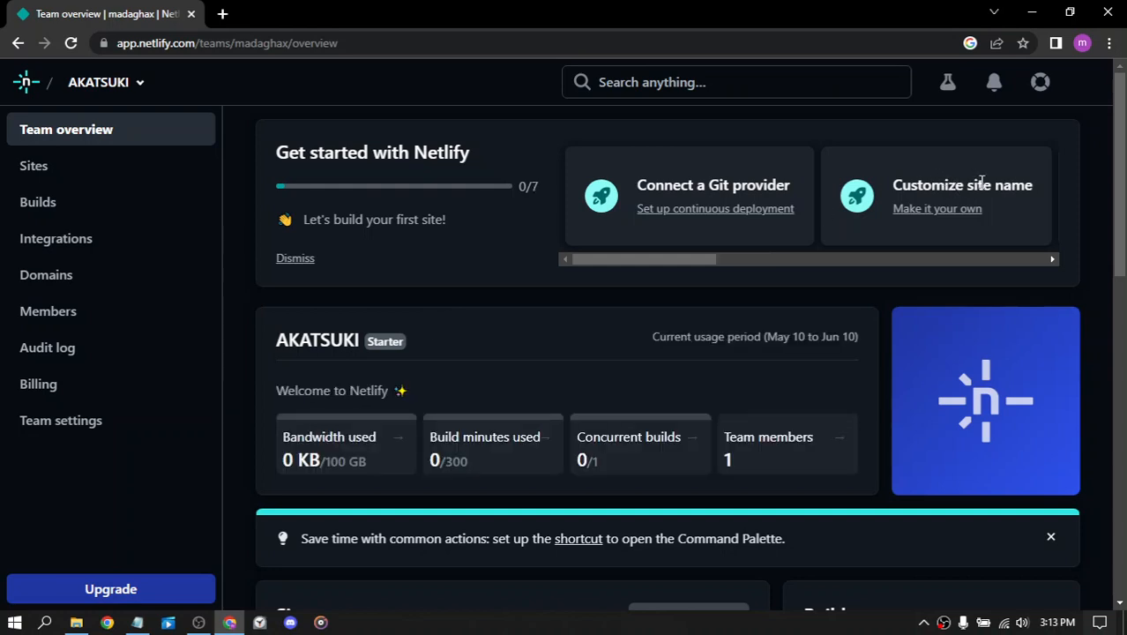
{"action": "scroll", "coordinate": [571, 327], "scroll_direction": "down", "scroll_amount": 3}
{"action": "scroll", "coordinate": [571, 327], "scroll_direction": "up", "scroll_amount": 2}
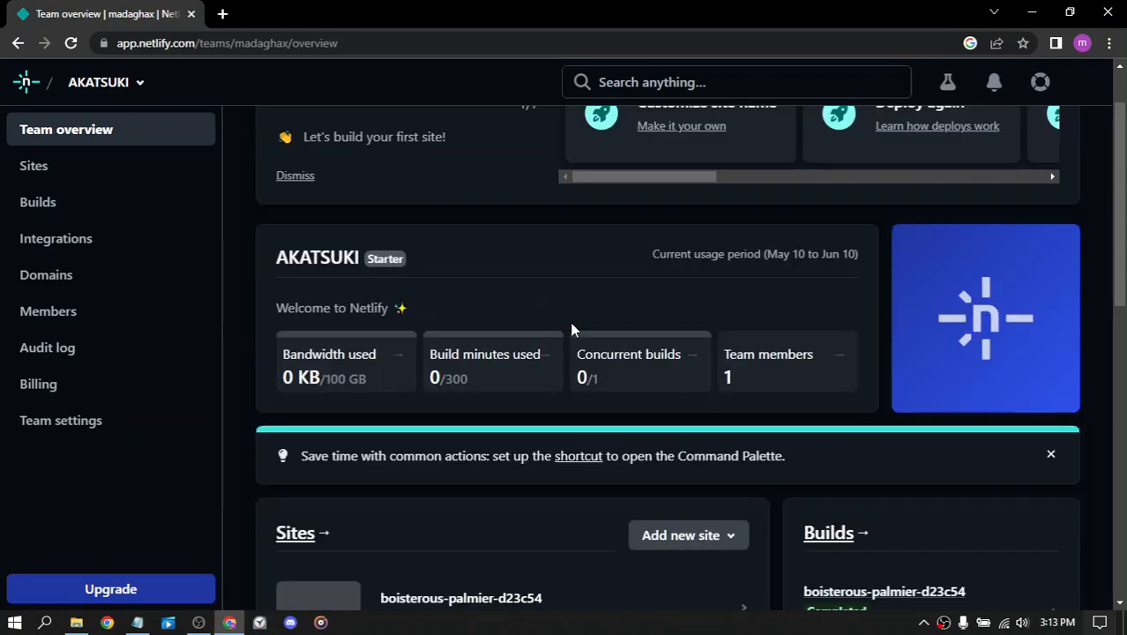
{"action": "scroll", "coordinate": [571, 329], "scroll_direction": "up", "scroll_amount": 1}
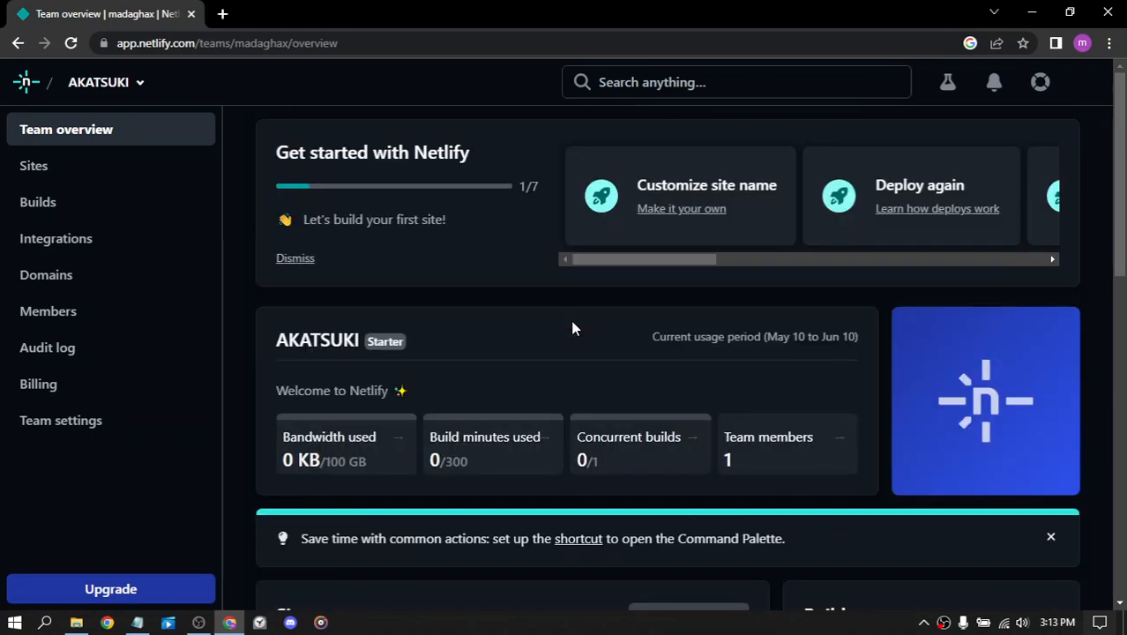
{"action": "scroll", "coordinate": [574, 322], "scroll_direction": "down", "scroll_amount": 10}
{"action": "scroll", "coordinate": [578, 317], "scroll_direction": "up", "scroll_amount": 10}
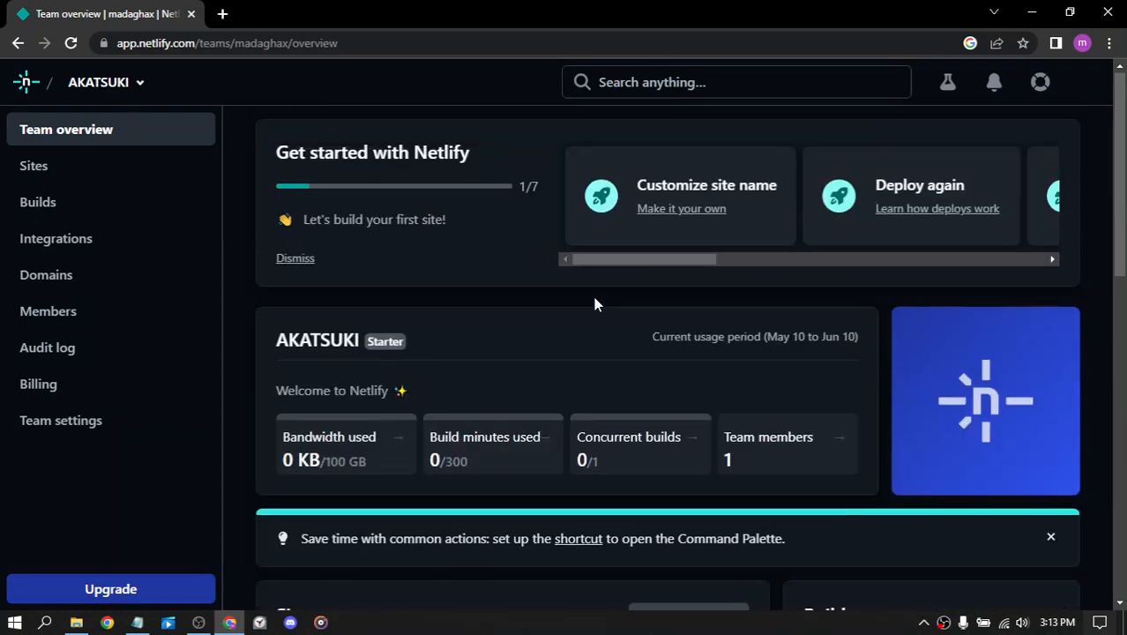